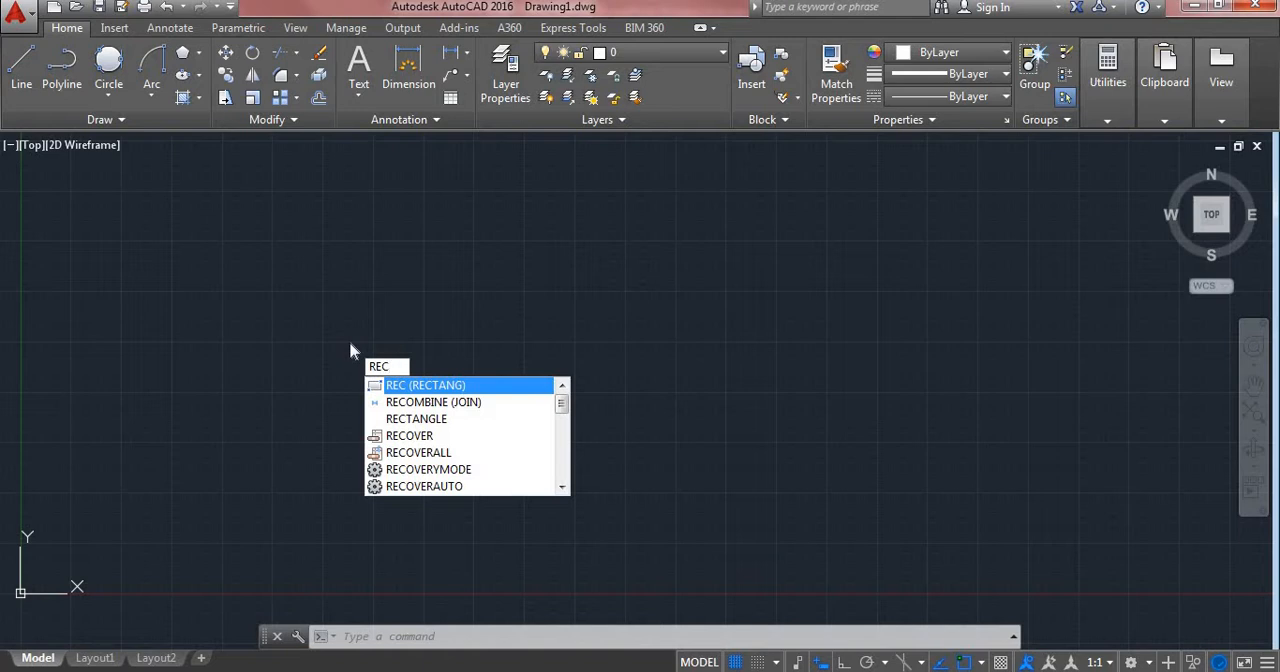
Step: Draw a rectangle with a length of 50 and a width of 80, extending down and right from its first corner
{"action": "key", "text": "Return"}
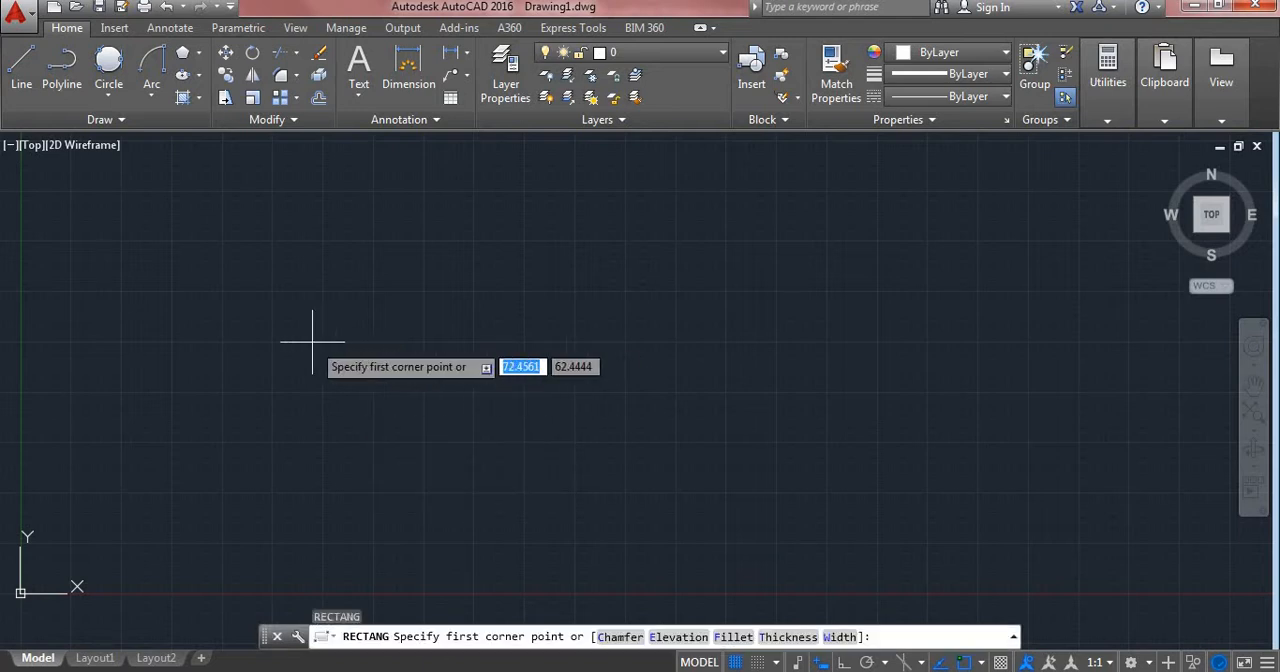
{"action": "left_click", "coordinate": [105, 228]}
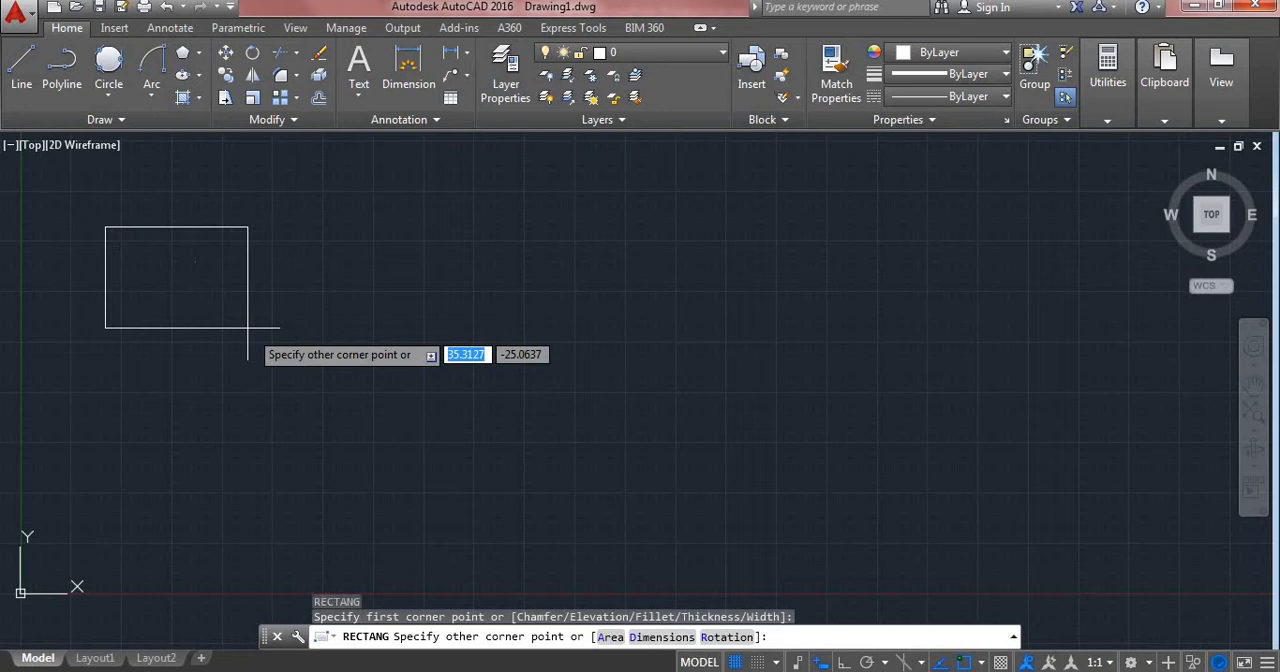
{"action": "left_click", "coordinate": [643, 639]}
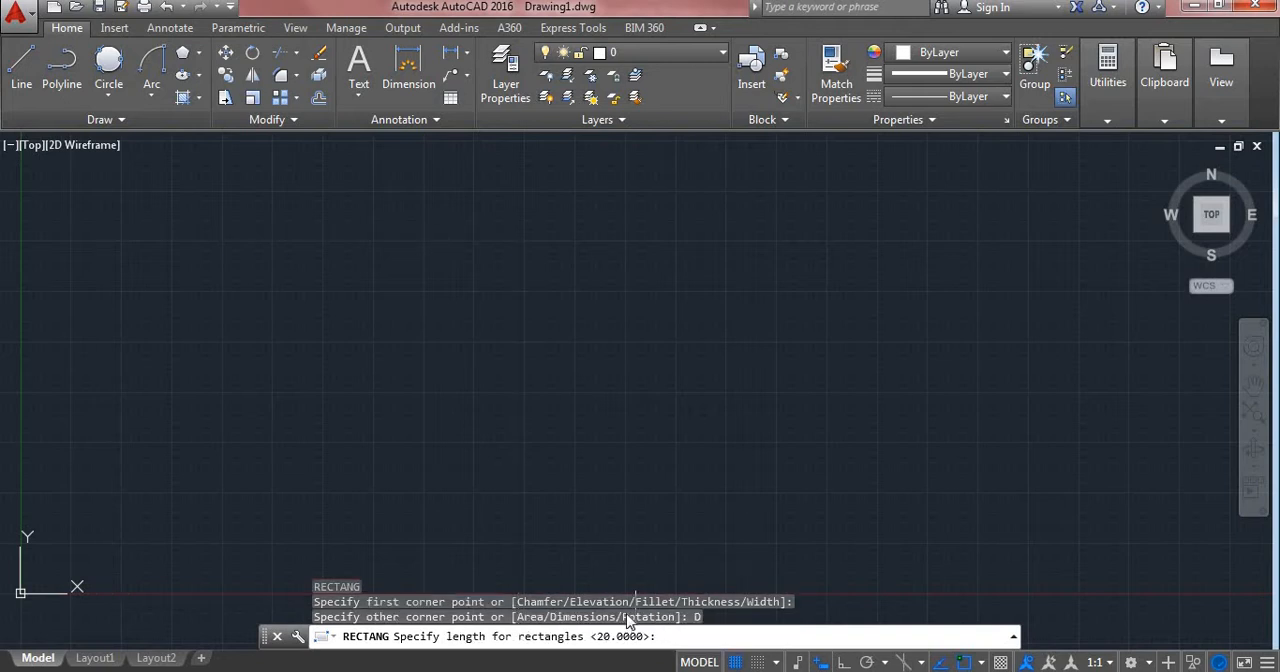
{"action": "type", "text": "50"}
{"action": "key", "text": "Return"}
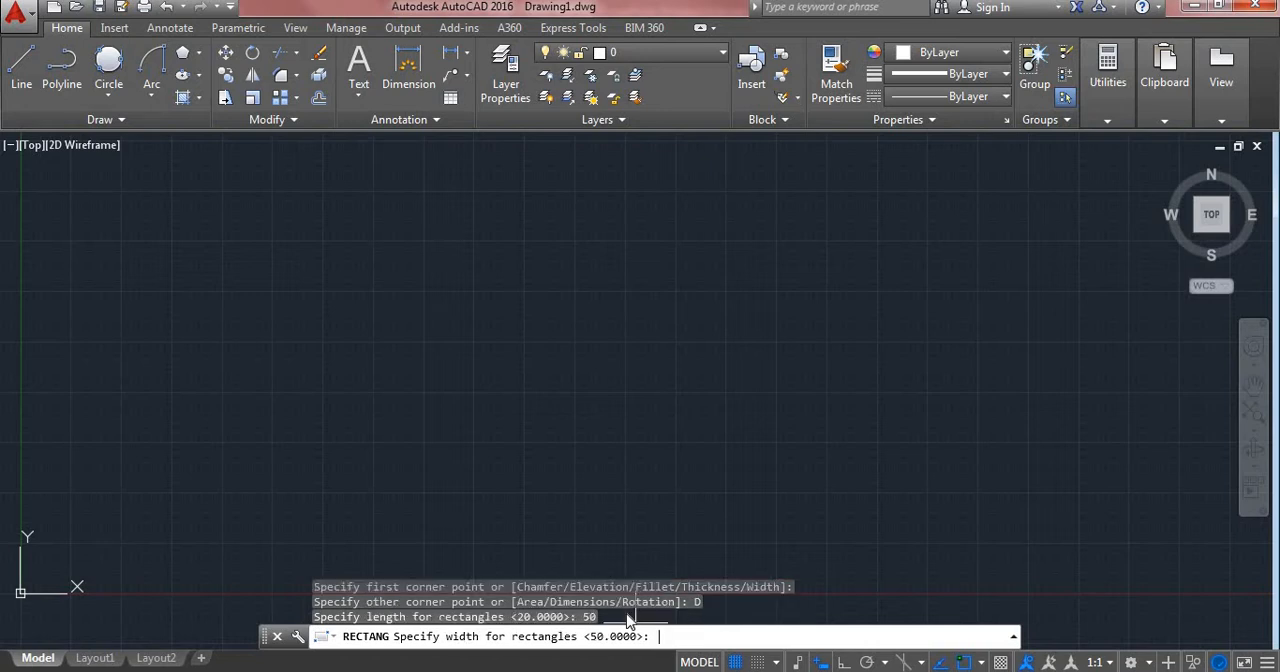
{"action": "type", "text": "80"}
{"action": "key", "text": "Return"}
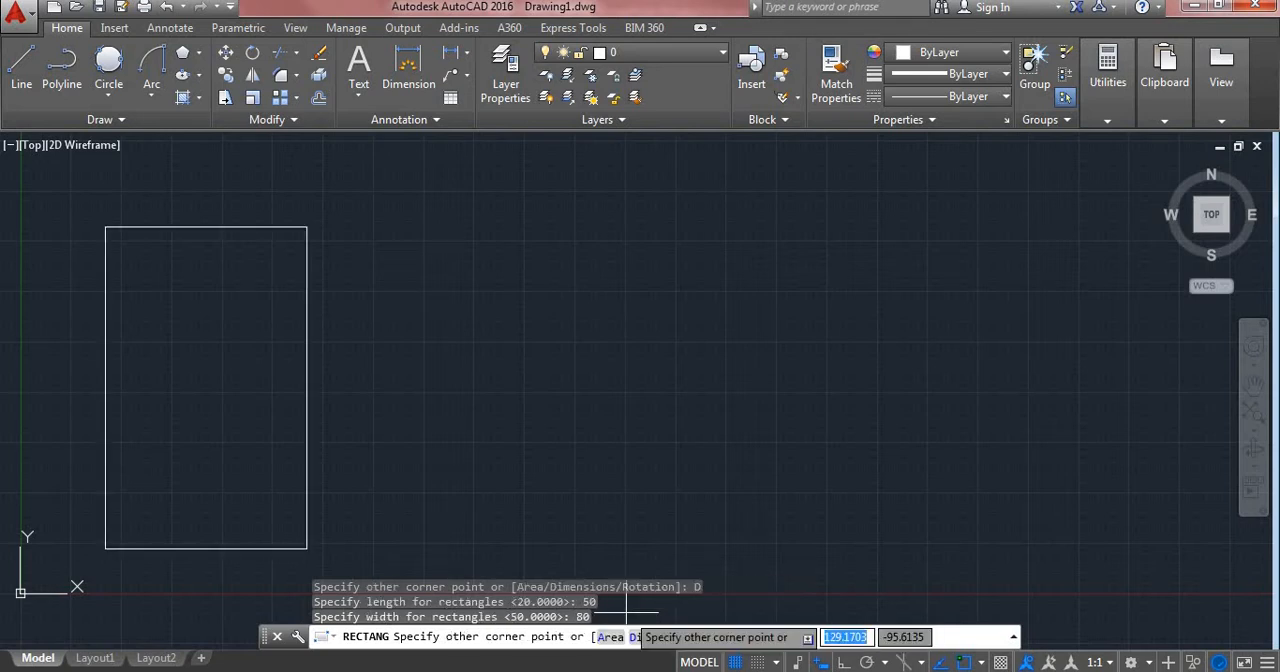
{"action": "left_click", "coordinate": [316, 541]}
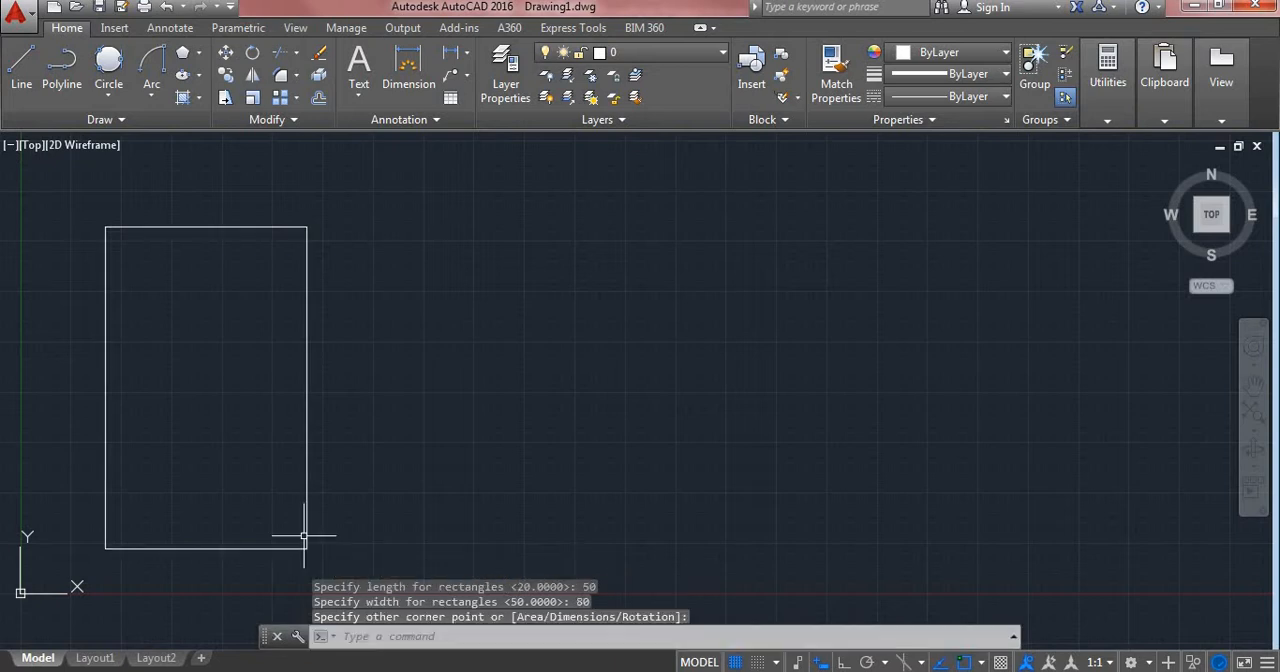
Step: Draw a wide rectangle with 5 by 5 chamfered corners to the right of the plain 50 by 80 rectangle
{"action": "left_click", "coordinate": [199, 53]}
{"action": "left_click", "coordinate": [230, 82]}
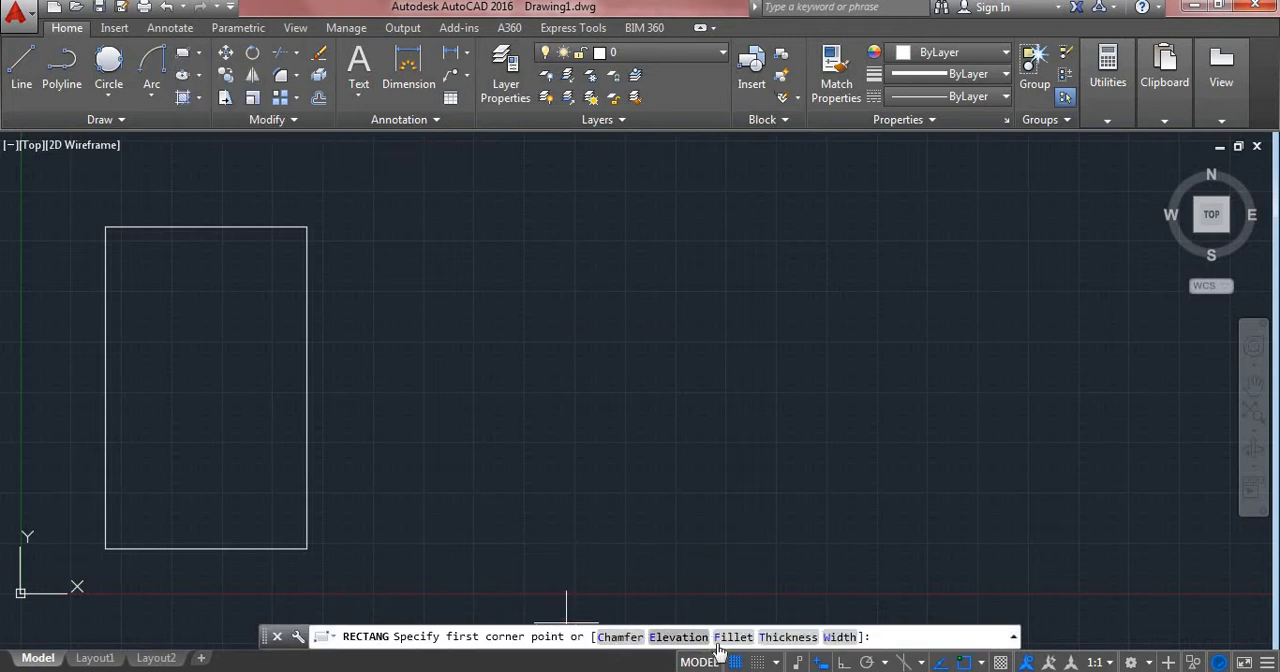
{"action": "left_click", "coordinate": [622, 637]}
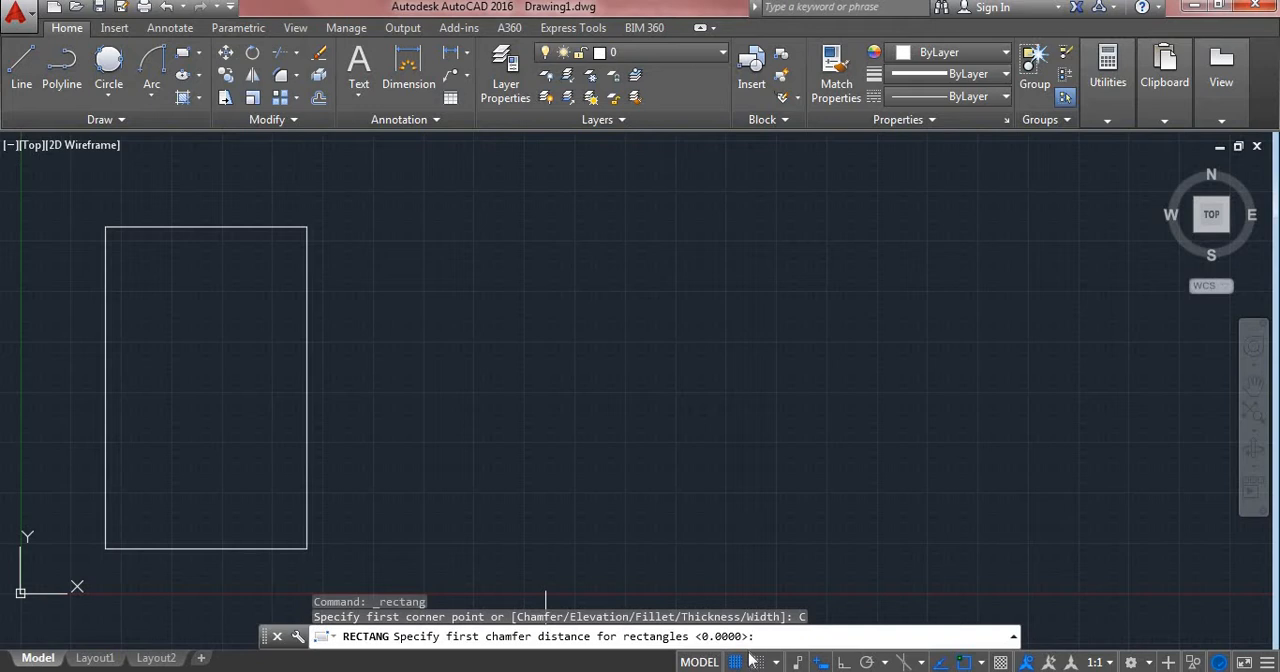
{"action": "type", "text": "5"}
{"action": "key", "text": "Return"}
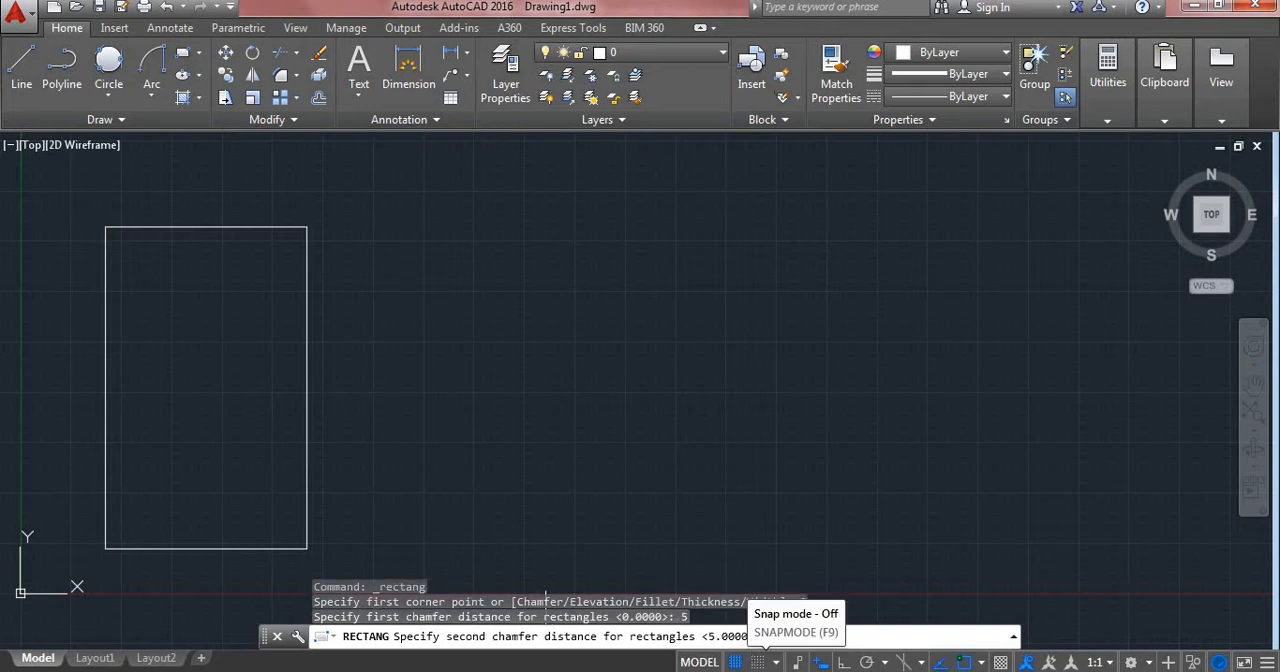
{"action": "type", "text": "5"}
{"action": "key", "text": "Return"}
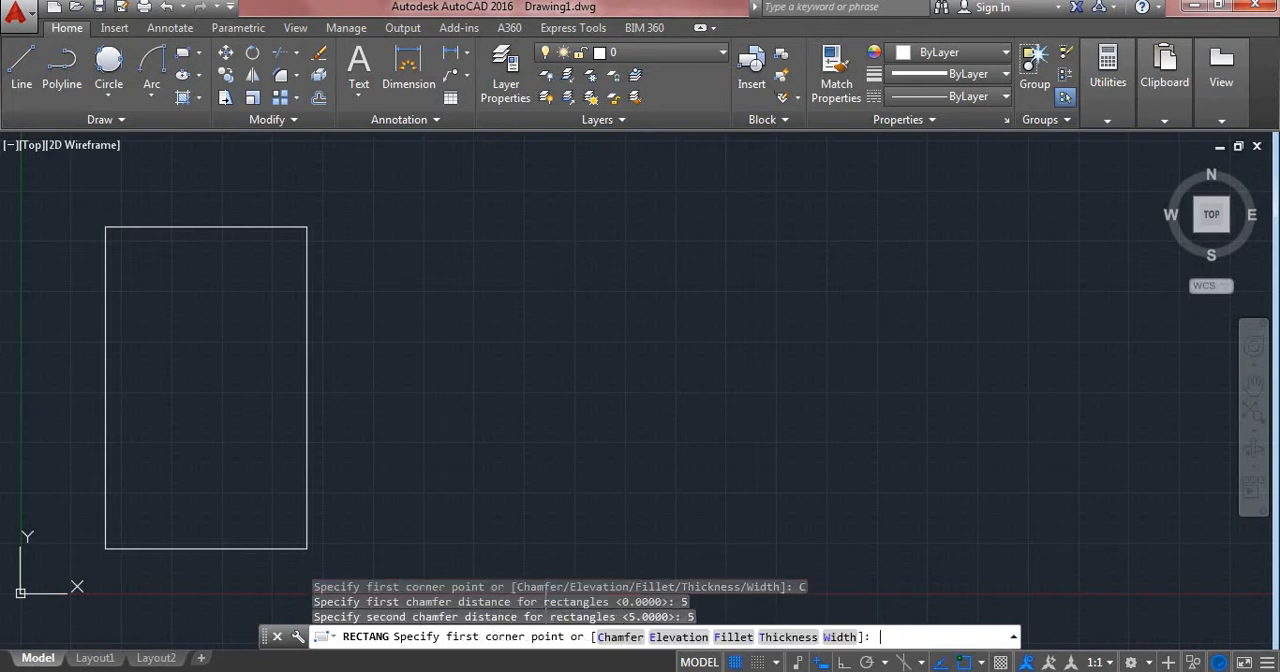
{"action": "left_click", "coordinate": [479, 270]}
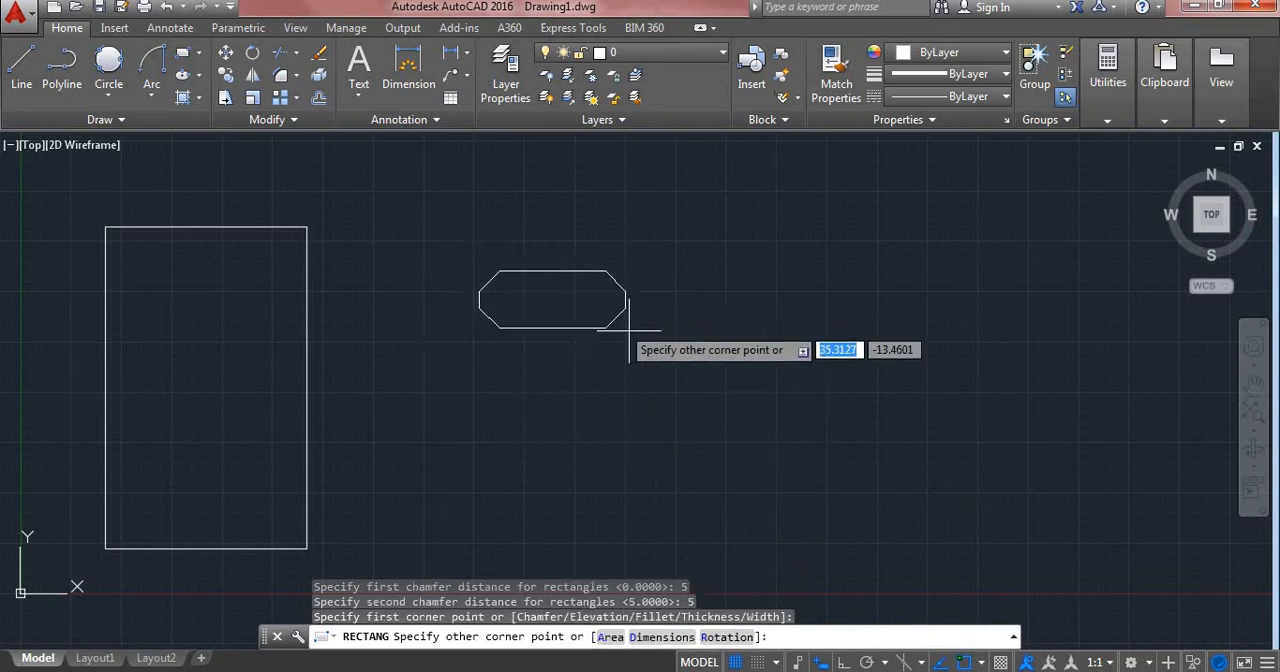
{"action": "left_click", "coordinate": [750, 443]}
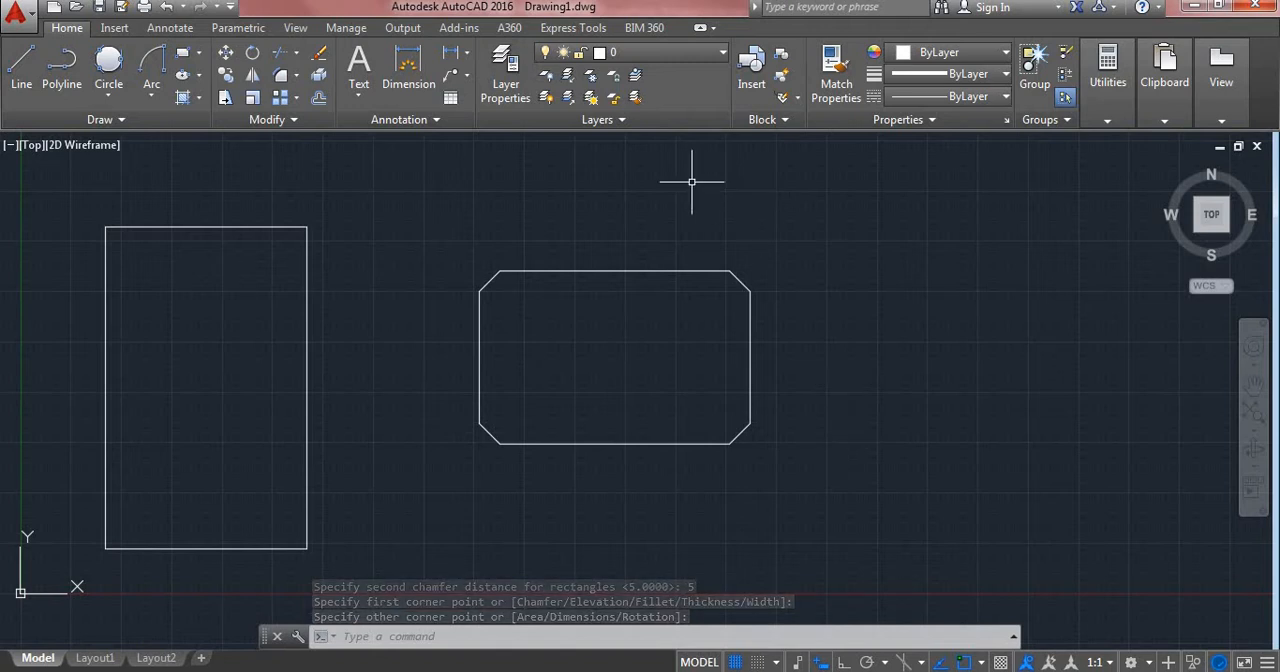
Step: Draw a rectangle with corners filleted at radius 6 to the right of the chamfered rectangle
{"action": "left_click", "coordinate": [200, 55]}
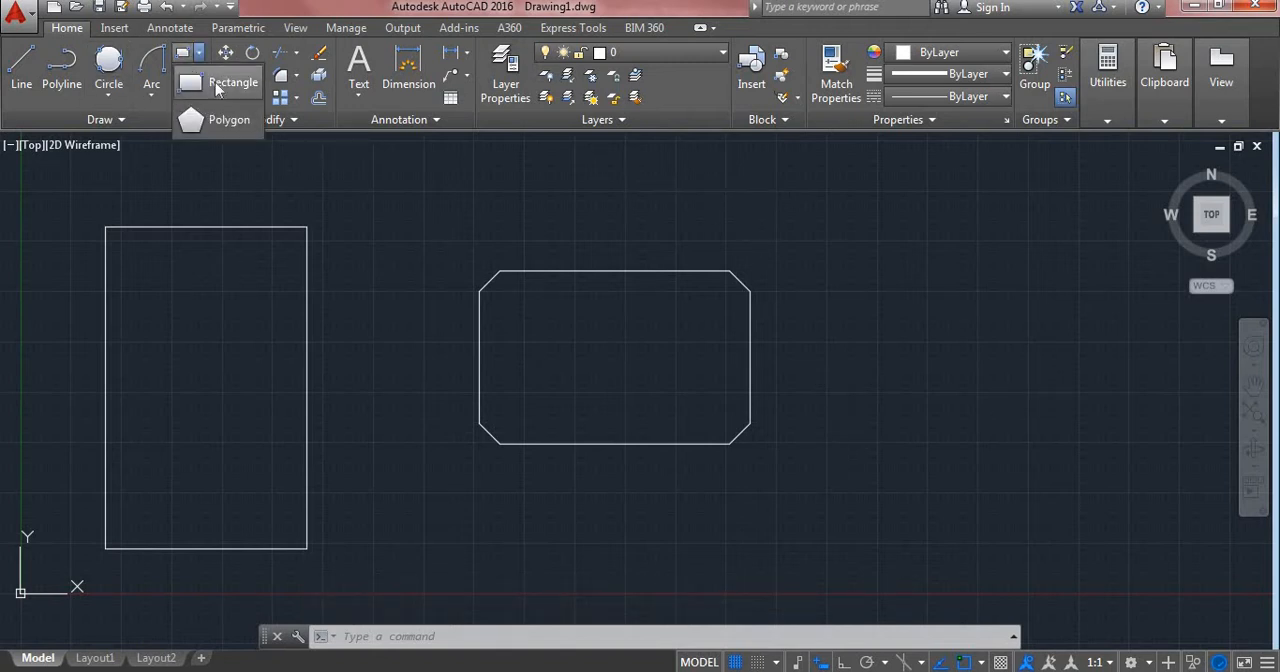
{"action": "left_click", "coordinate": [205, 88]}
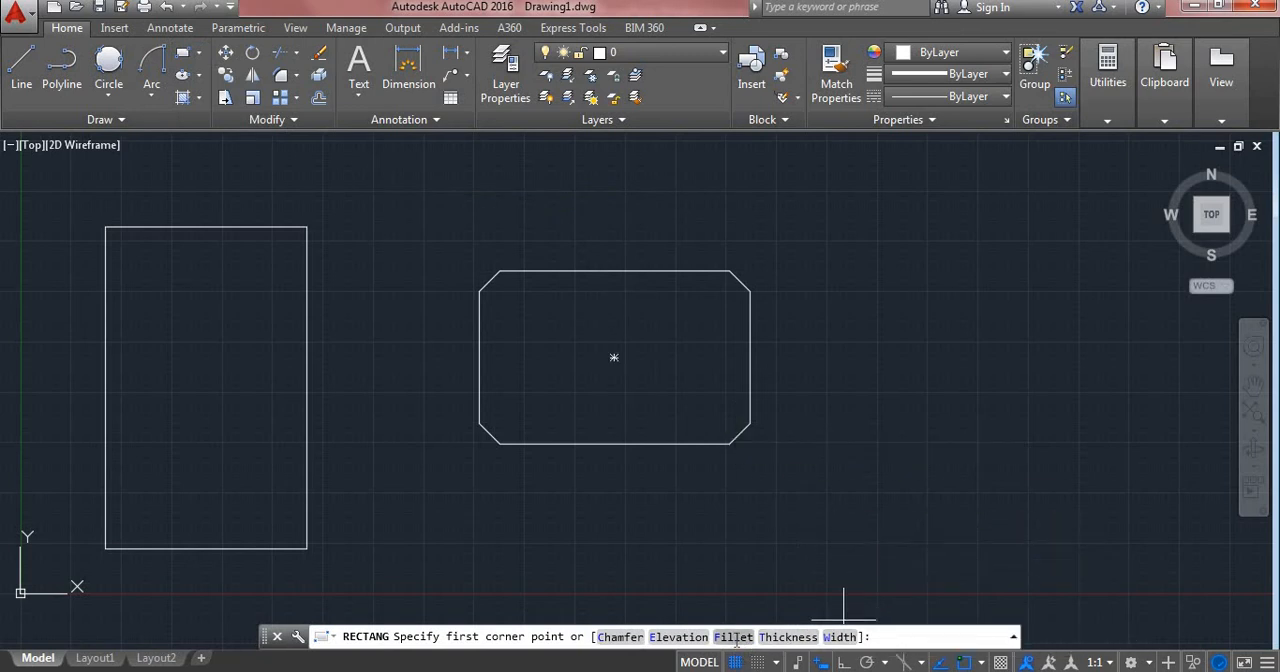
{"action": "left_click", "coordinate": [734, 638]}
{"action": "type", "text": "6"}
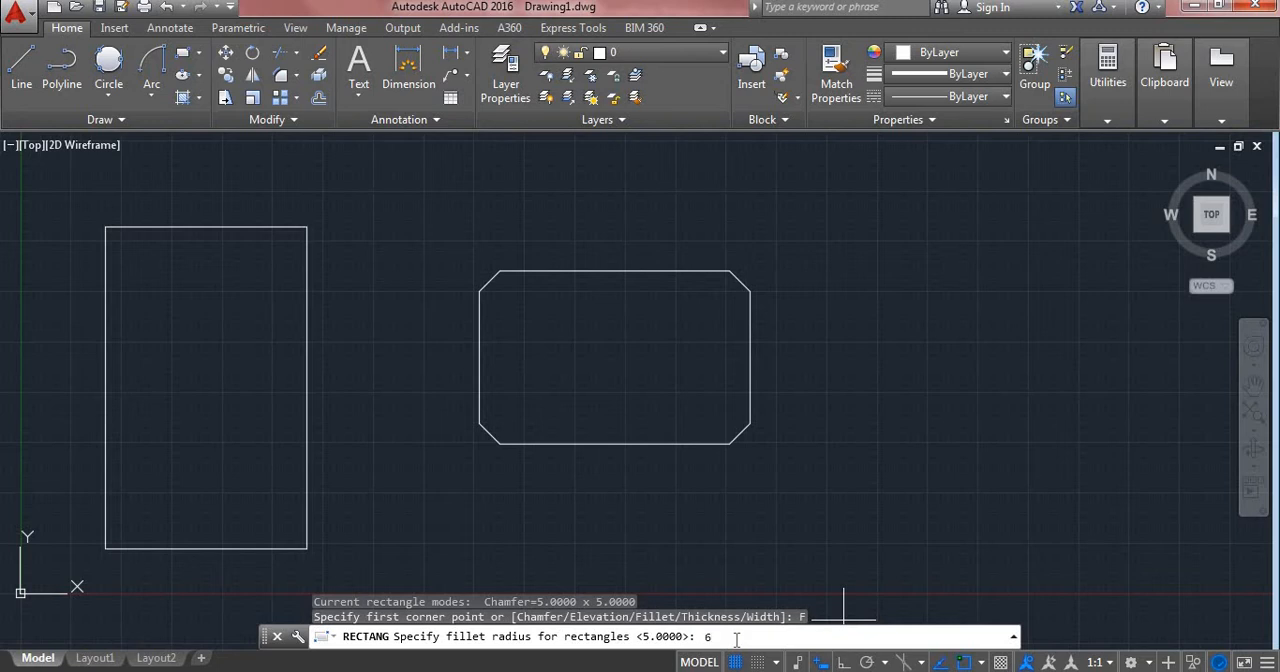
{"action": "key", "text": "Return"}
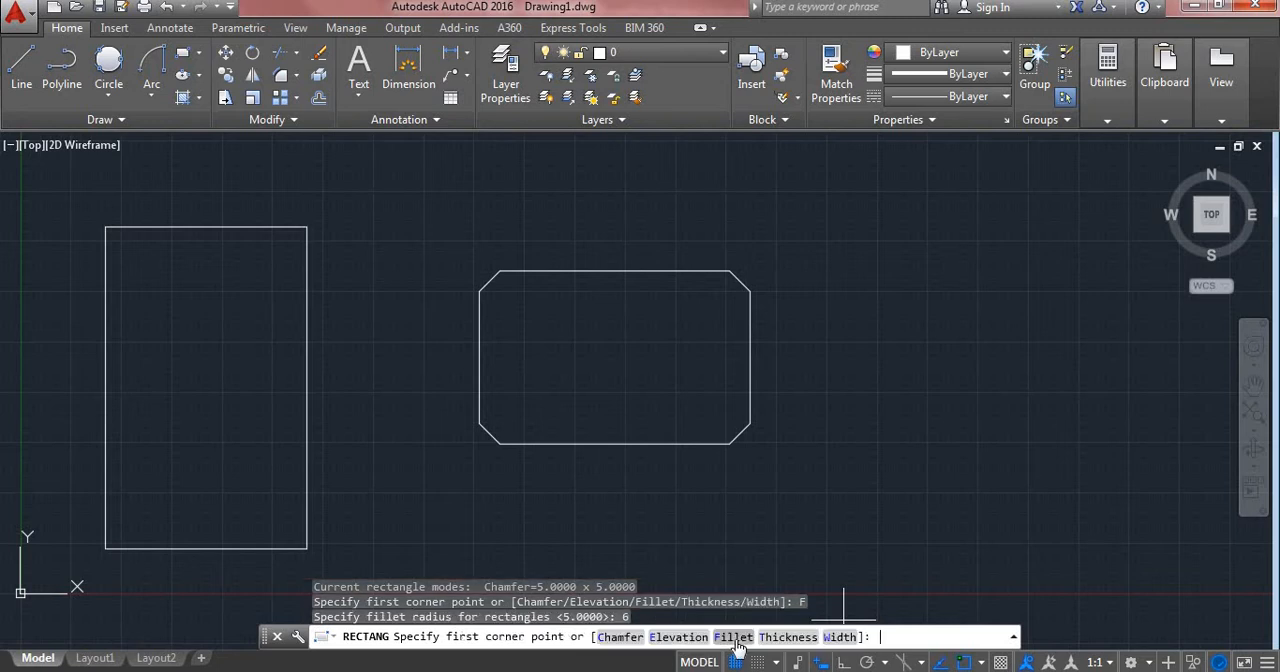
{"action": "left_click", "coordinate": [831, 281]}
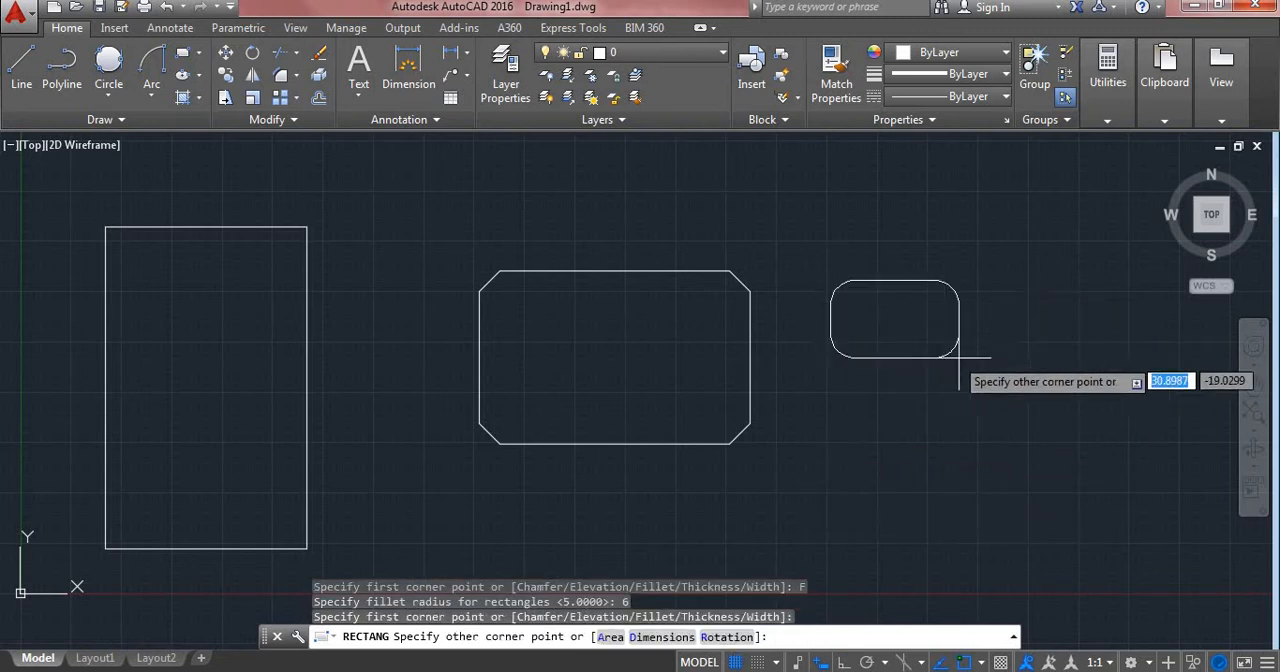
{"action": "left_click", "coordinate": [1111, 459]}
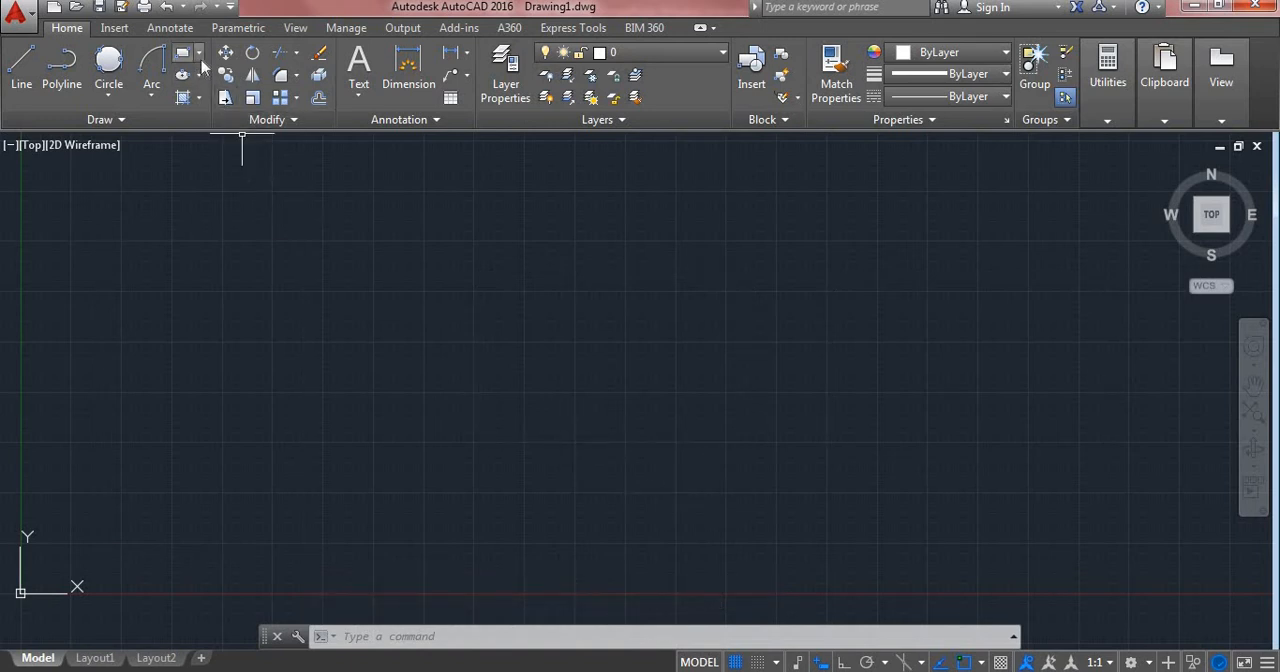
{"action": "left_click", "coordinate": [199, 52]}
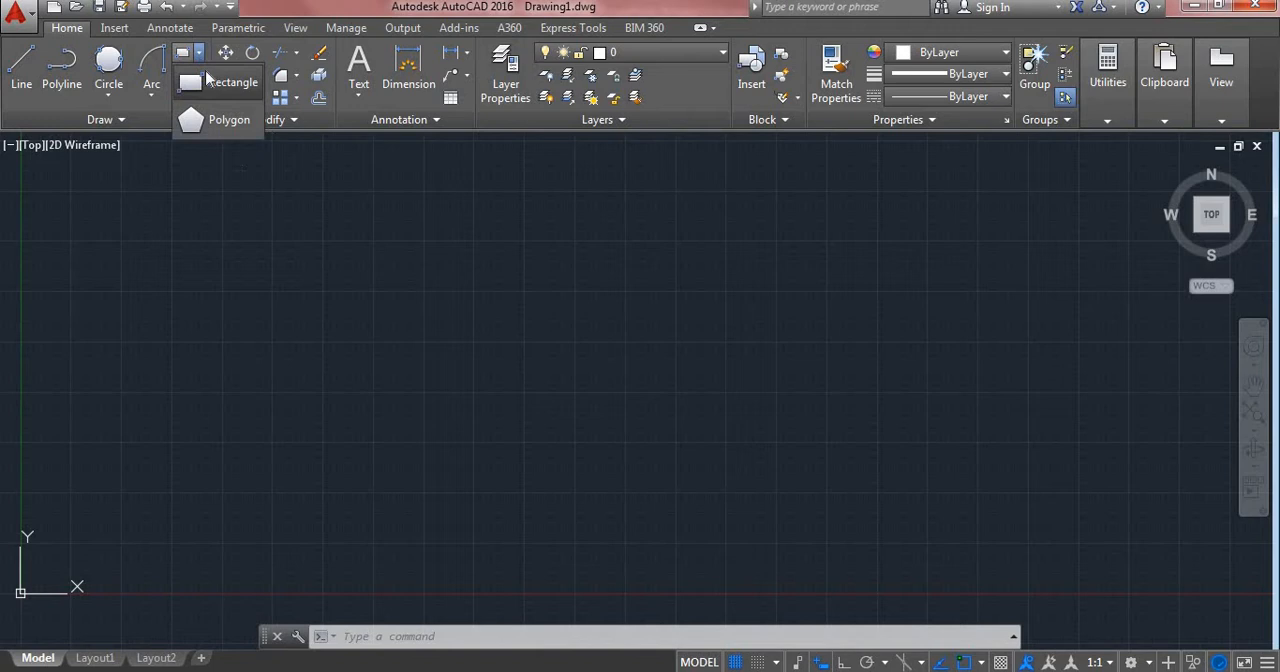
{"action": "left_click", "coordinate": [212, 122]}
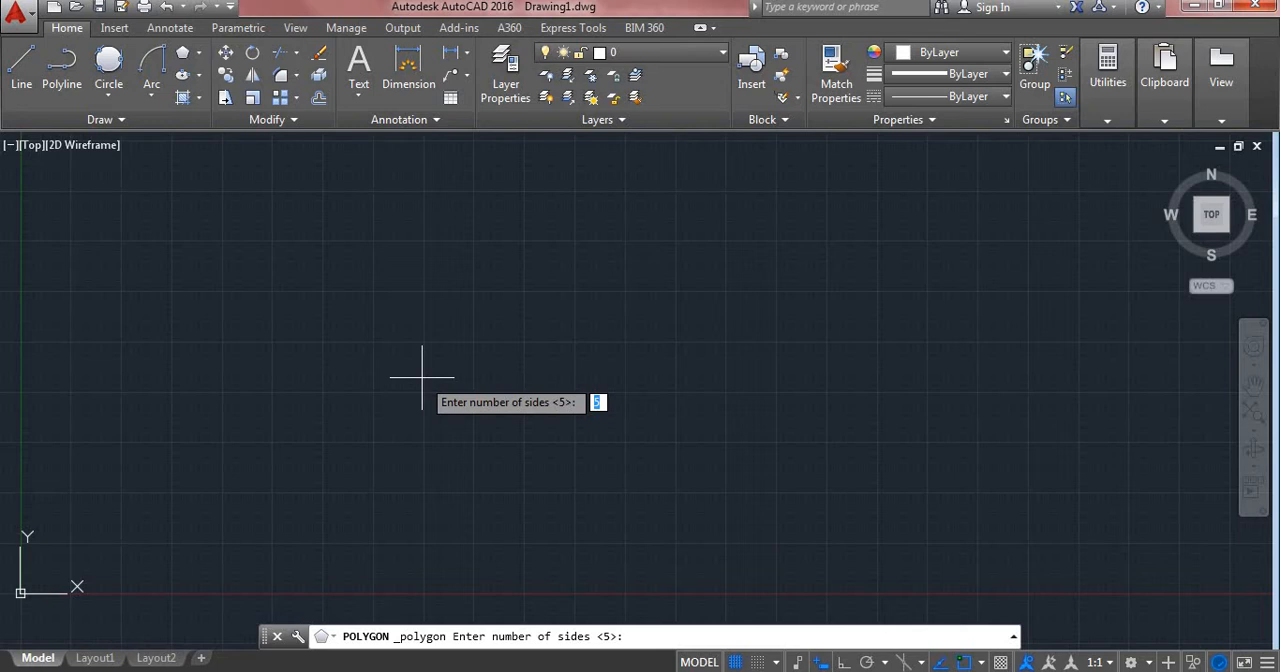
{"action": "type", "text": "6"}
{"action": "key", "text": "Return"}
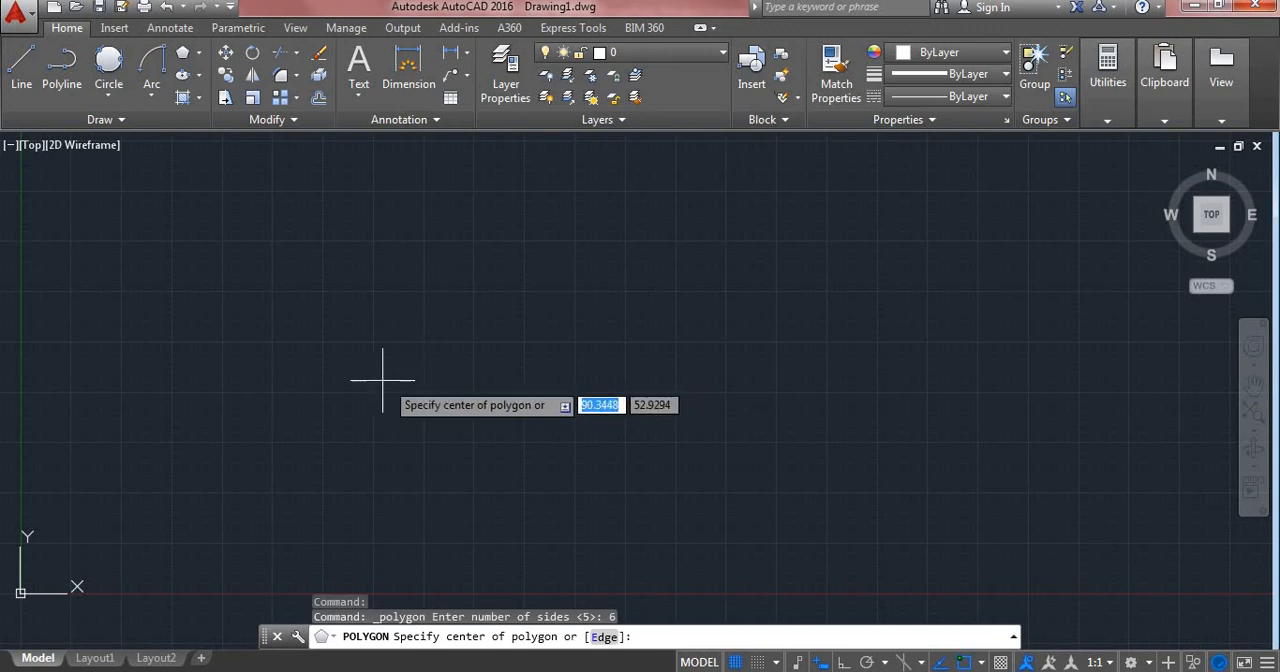
{"action": "left_click", "coordinate": [325, 390]}
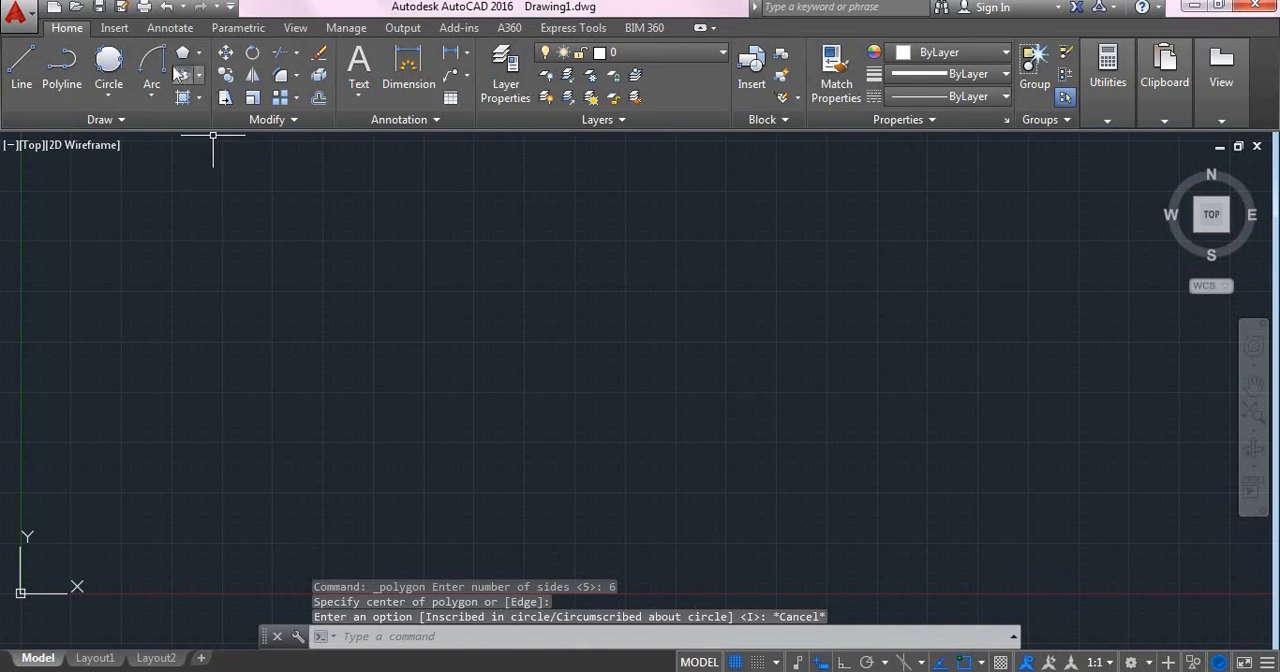
Step: Draw a six-sided polygon centred at about (67, 52), inscribed in a circle of radius 20, with Ortho on and a vertex pointing right
{"action": "left_click", "coordinate": [183, 52]}
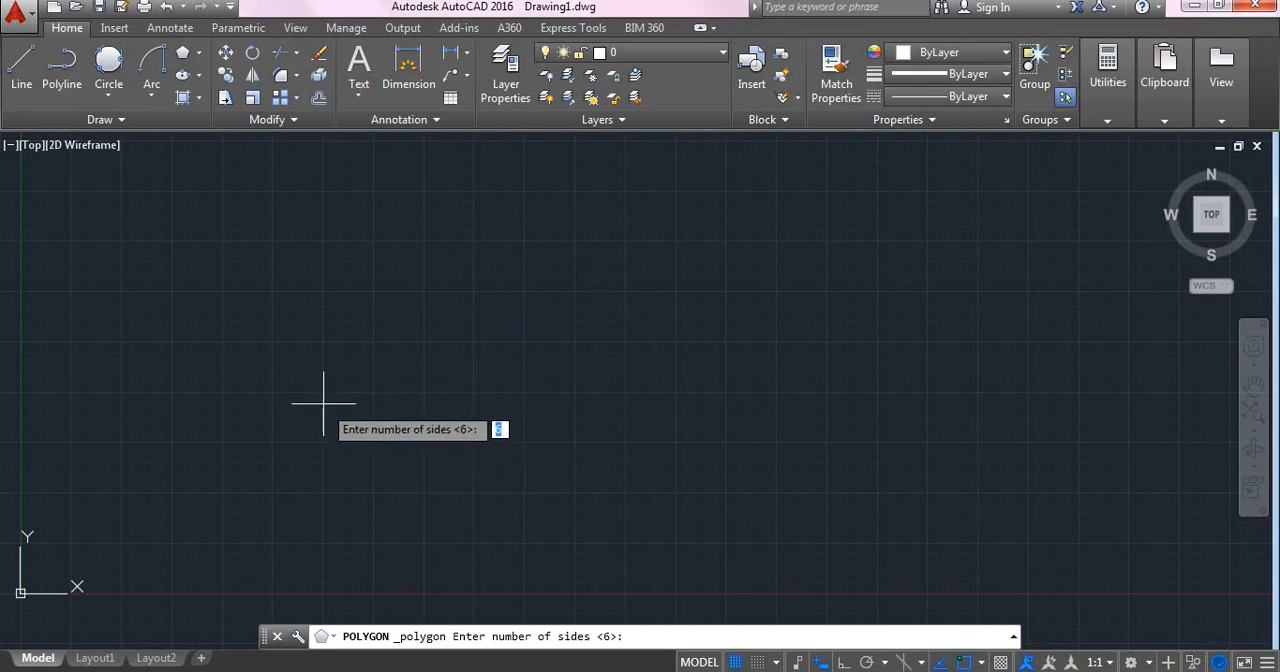
{"action": "key", "text": "Return"}
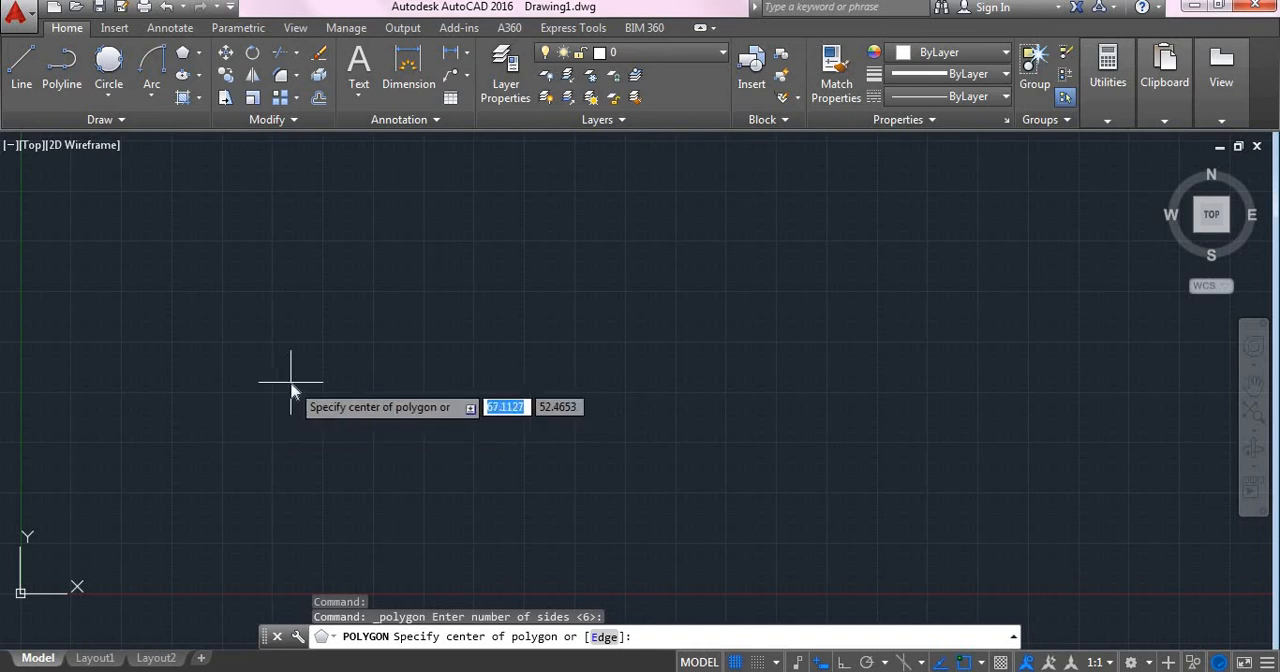
{"action": "left_click", "coordinate": [290, 381]}
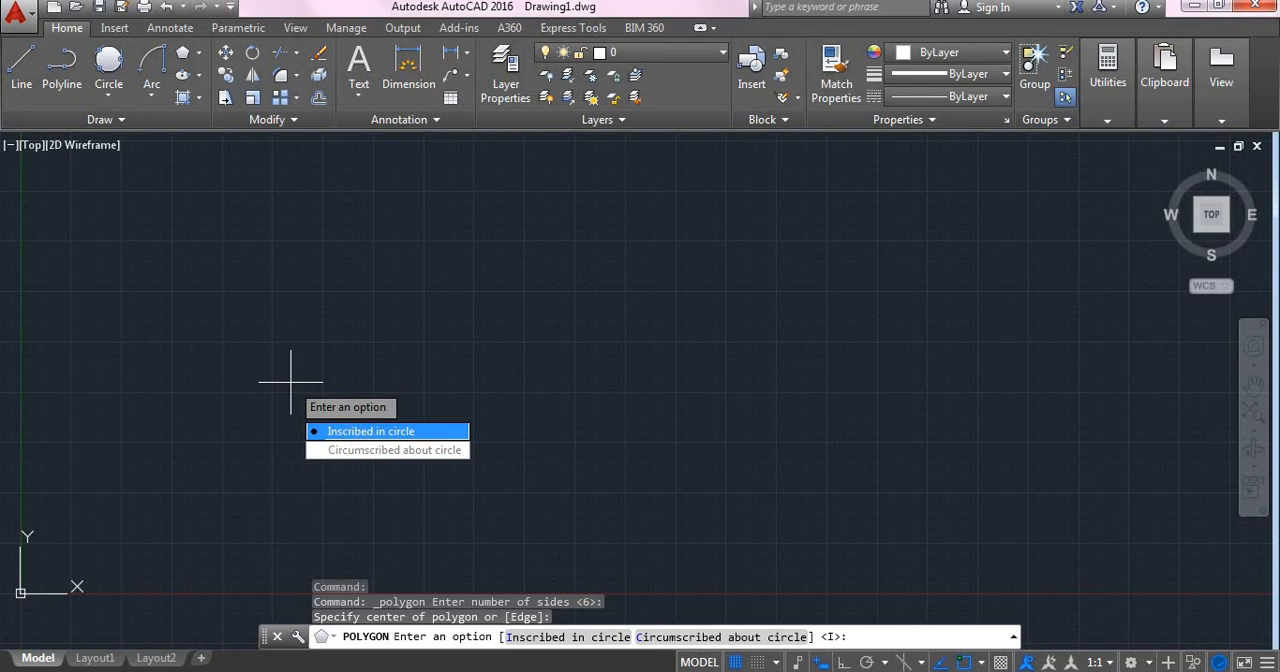
{"action": "left_click", "coordinate": [358, 435]}
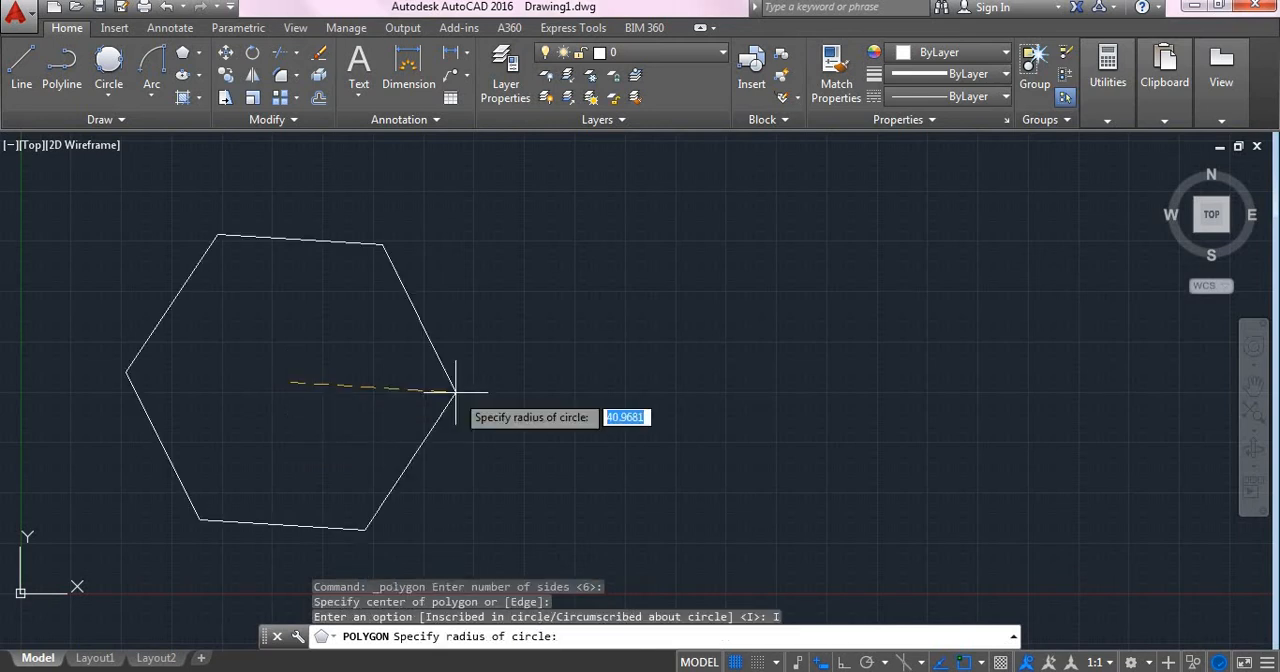
{"action": "key", "text": "F8"}
{"action": "type", "text": "5"}
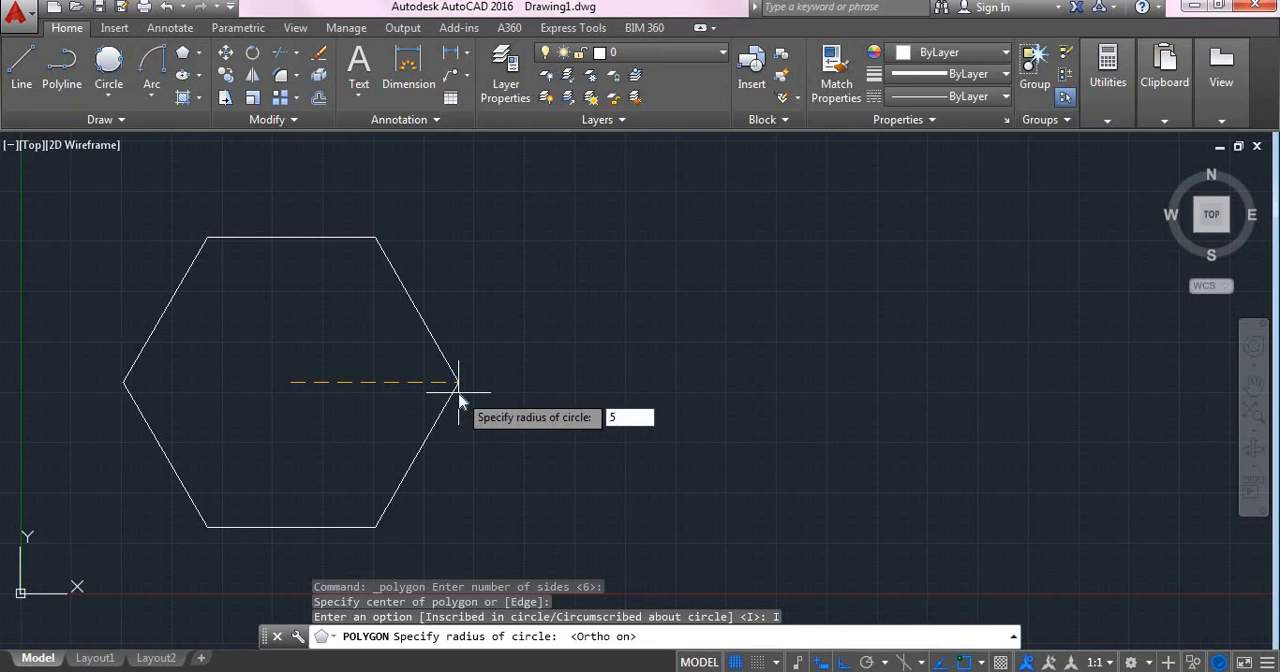
{"action": "key", "text": "BackSpace"}
{"action": "type", "text": "20"}
{"action": "key", "text": "Return"}
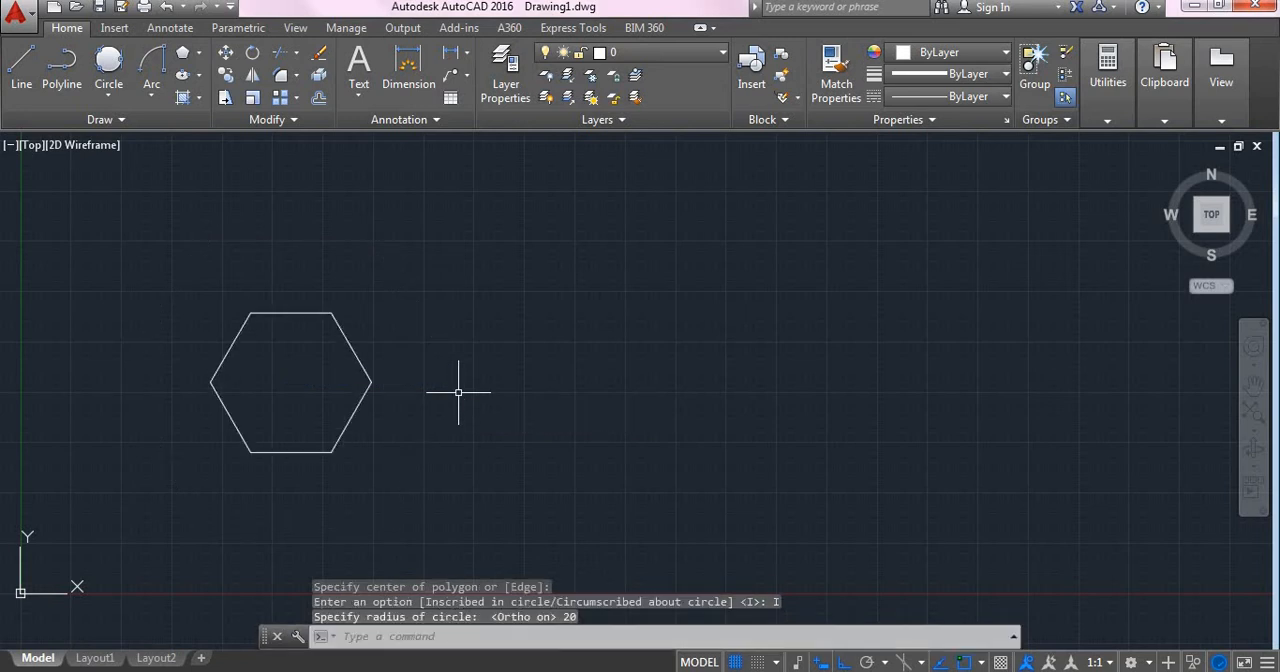
Step: Draw a five-sided polygon to the right of the hexagon, inscribed in a circle of radius 30, with a vertex pointing straight up
{"action": "left_click", "coordinate": [186, 56]}
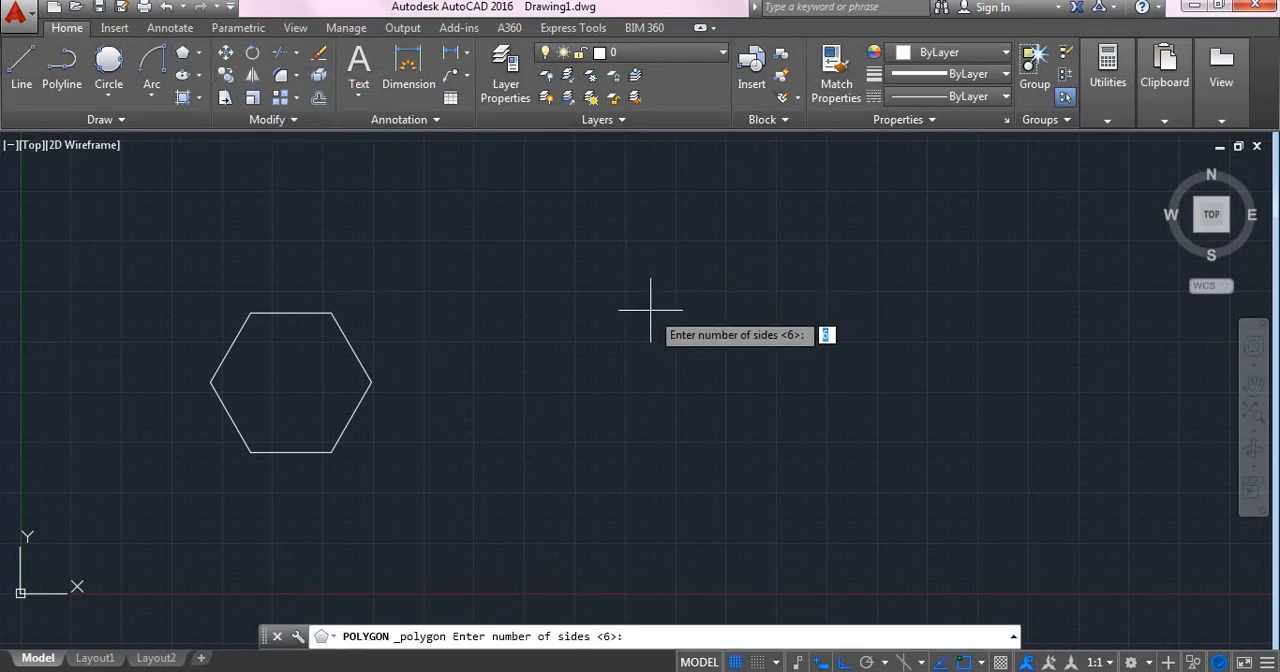
{"action": "type", "text": "5"}
{"action": "key", "text": "Return"}
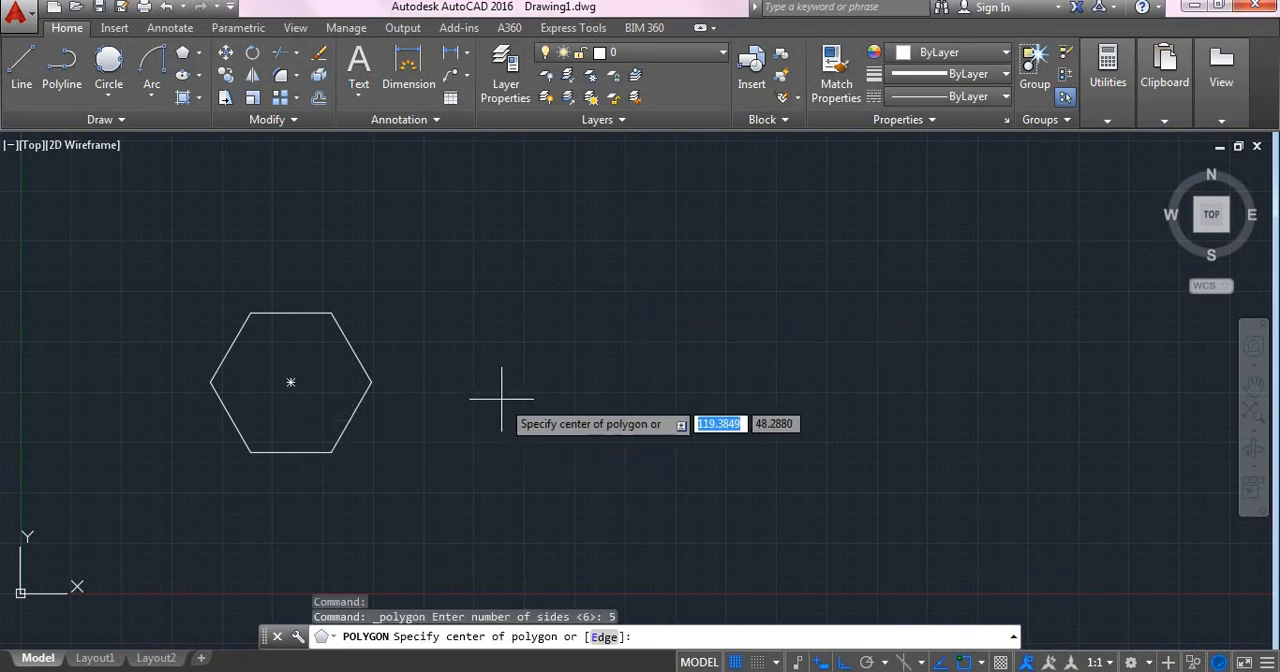
{"action": "left_click", "coordinate": [503, 393]}
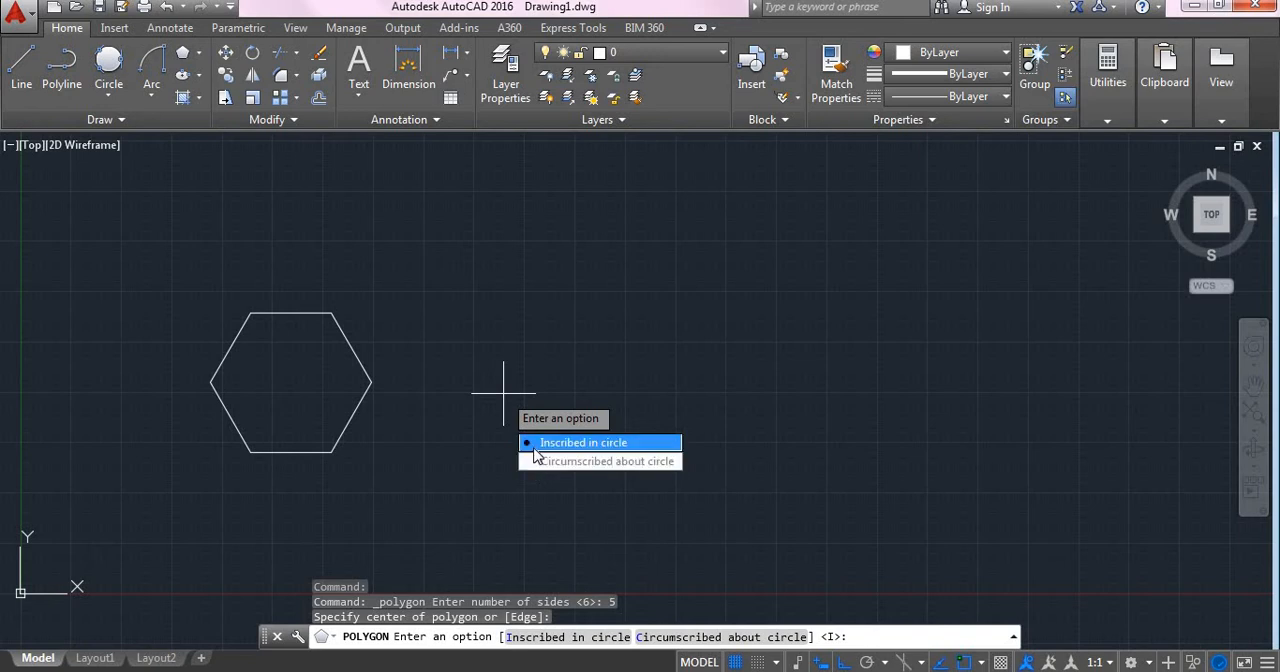
{"action": "left_click", "coordinate": [536, 446]}
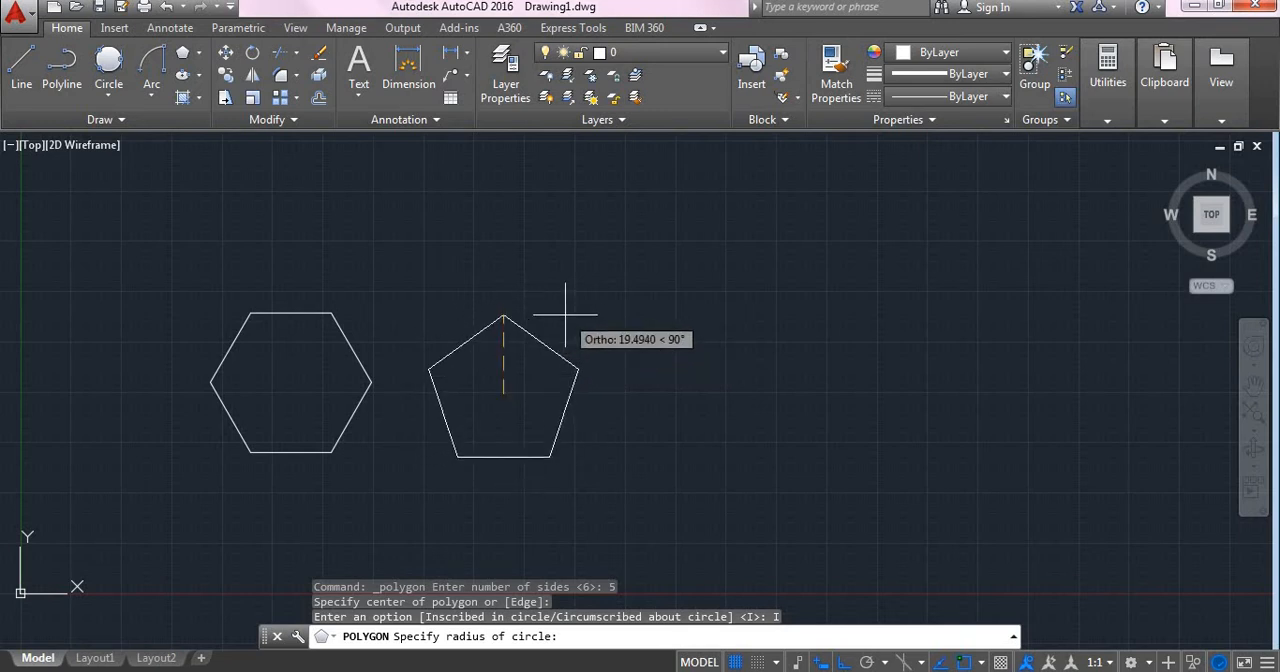
{"action": "type", "text": "5"}
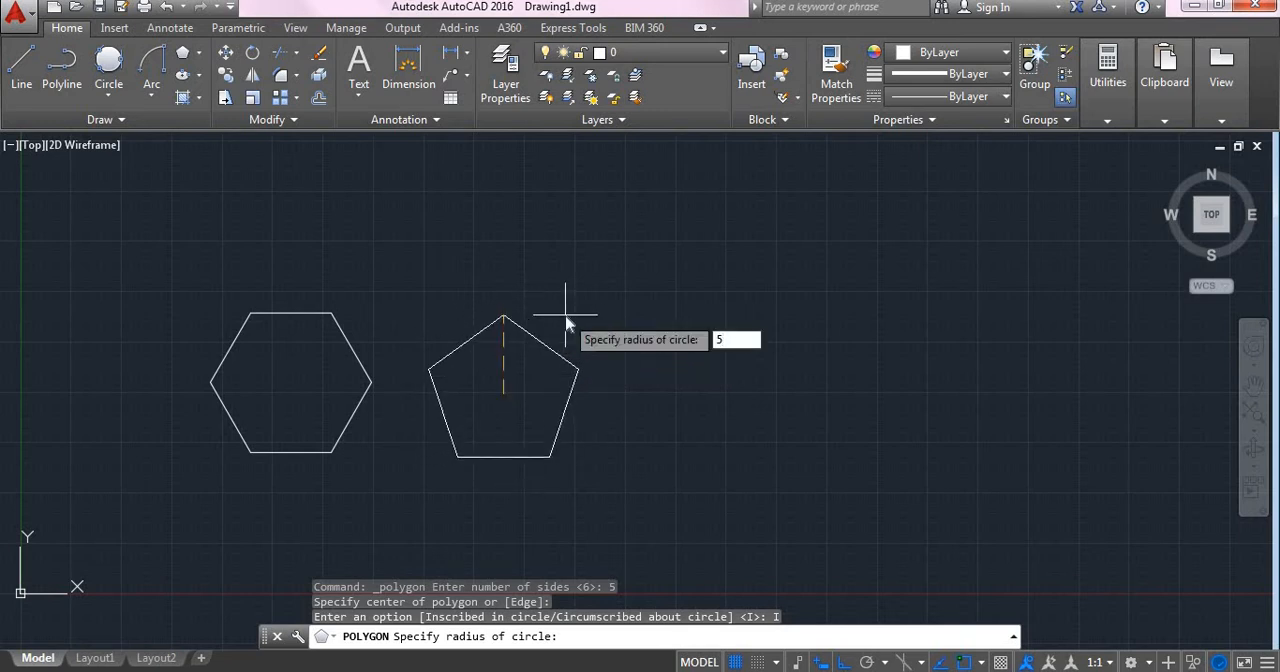
{"action": "key", "text": "BackSpace"}
{"action": "type", "text": "30"}
{"action": "key", "text": "Return"}
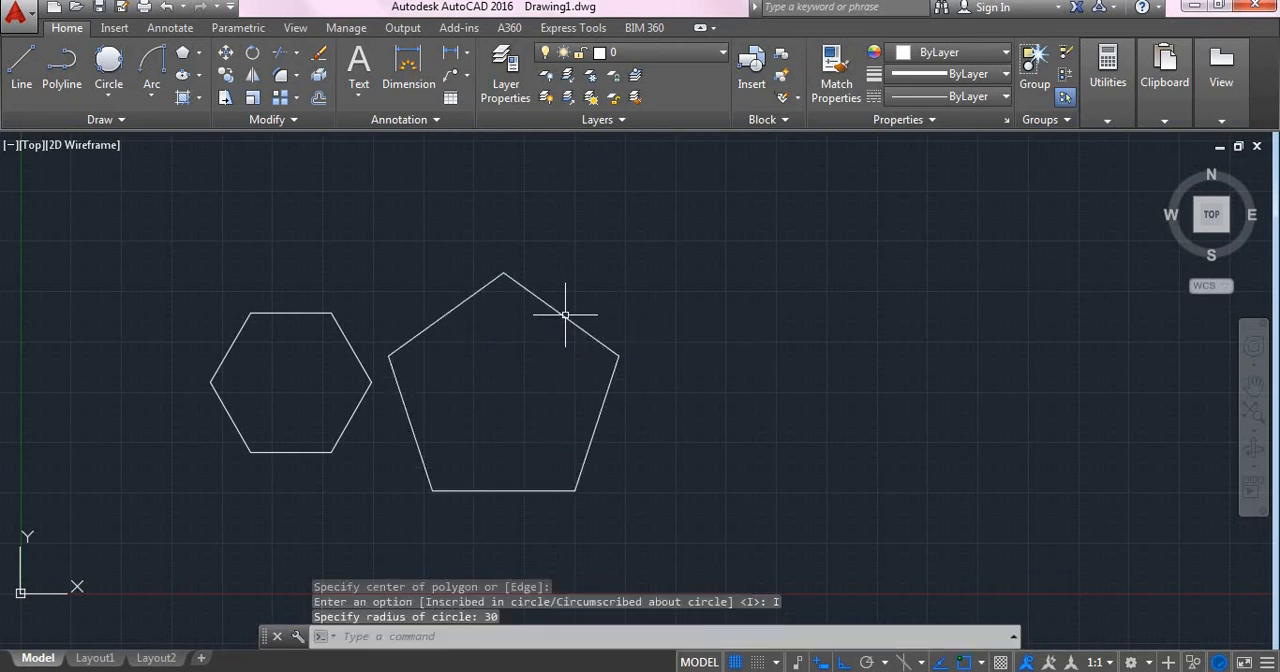
Step: Draw an ellipse from its centre right of the pentagon, with half-axes about 63 horizontally and about 24 vertically
{"action": "left_click", "coordinate": [199, 76]}
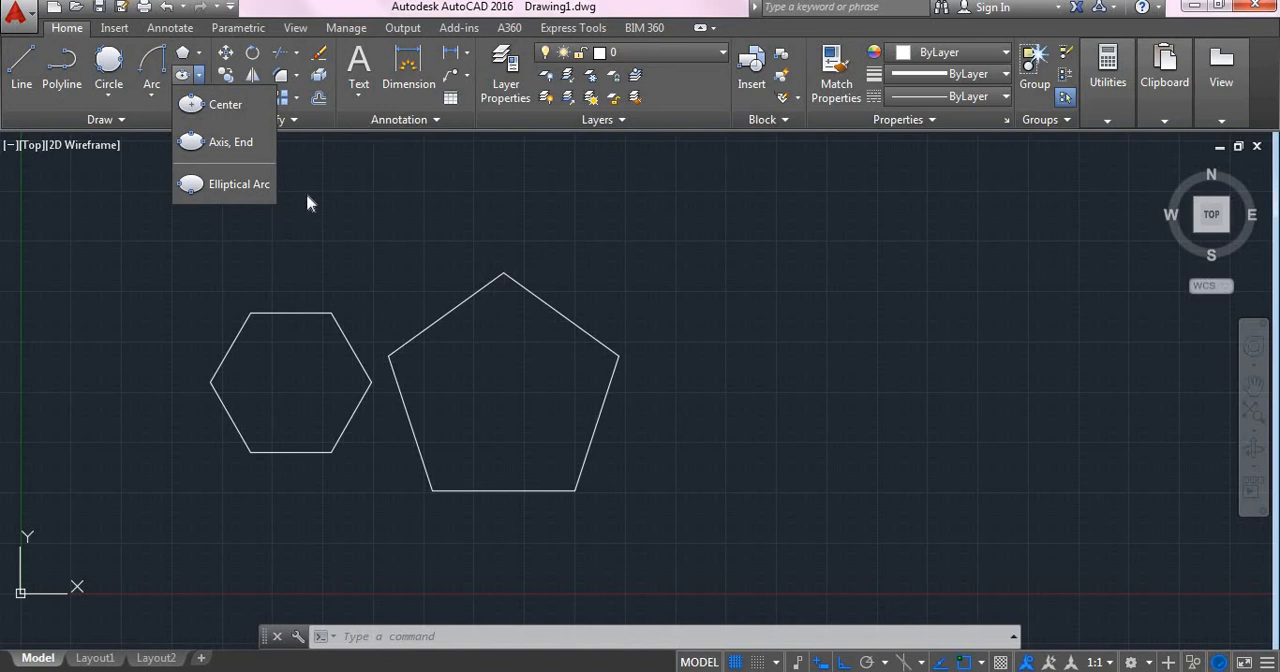
{"action": "left_click", "coordinate": [225, 106]}
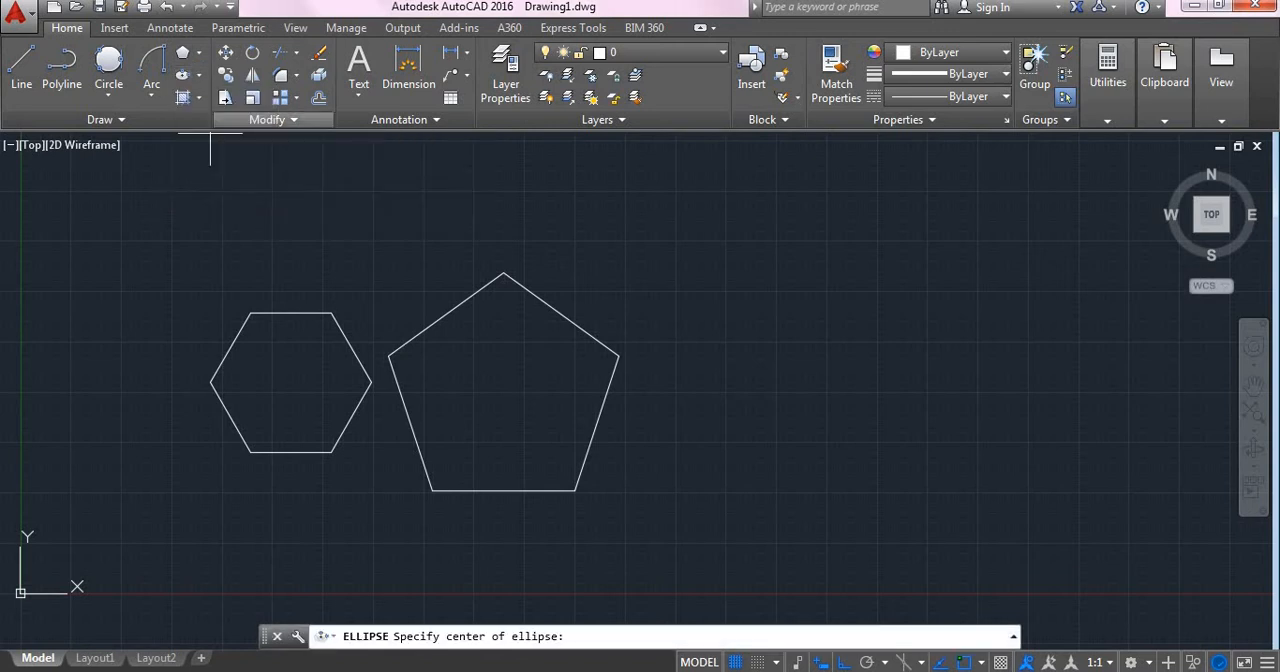
{"action": "left_click", "coordinate": [824, 350]}
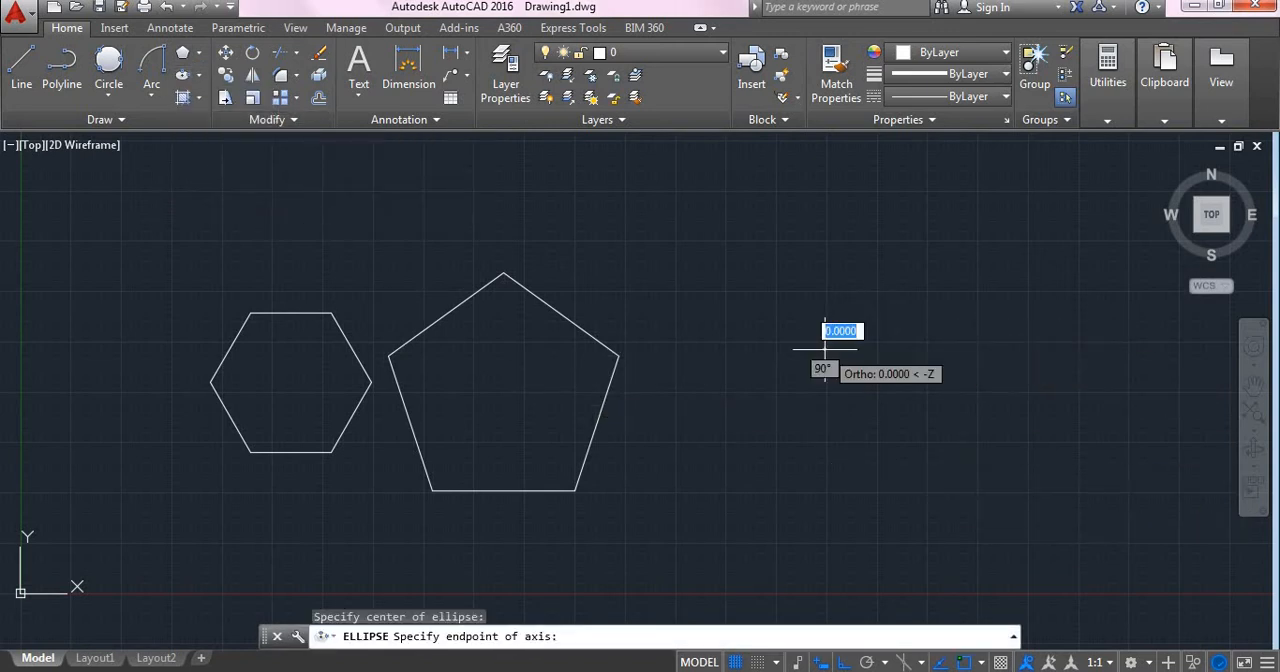
{"action": "left_click", "coordinate": [1080, 365]}
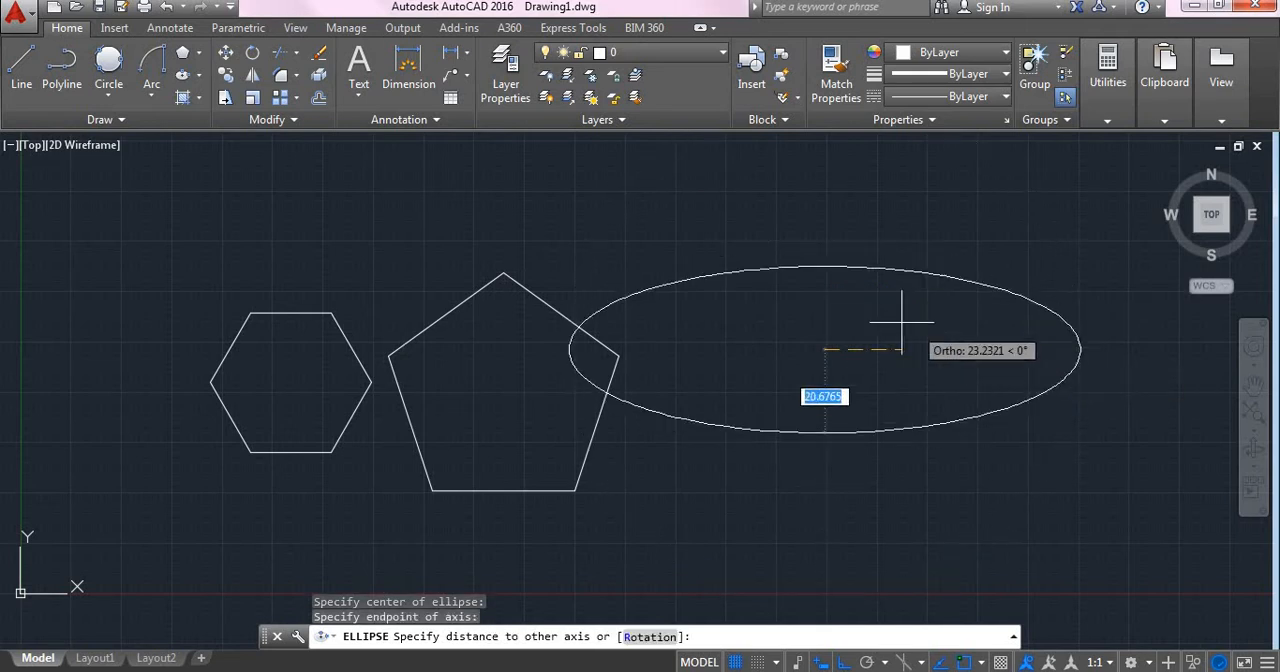
{"action": "left_click", "coordinate": [825, 252]}
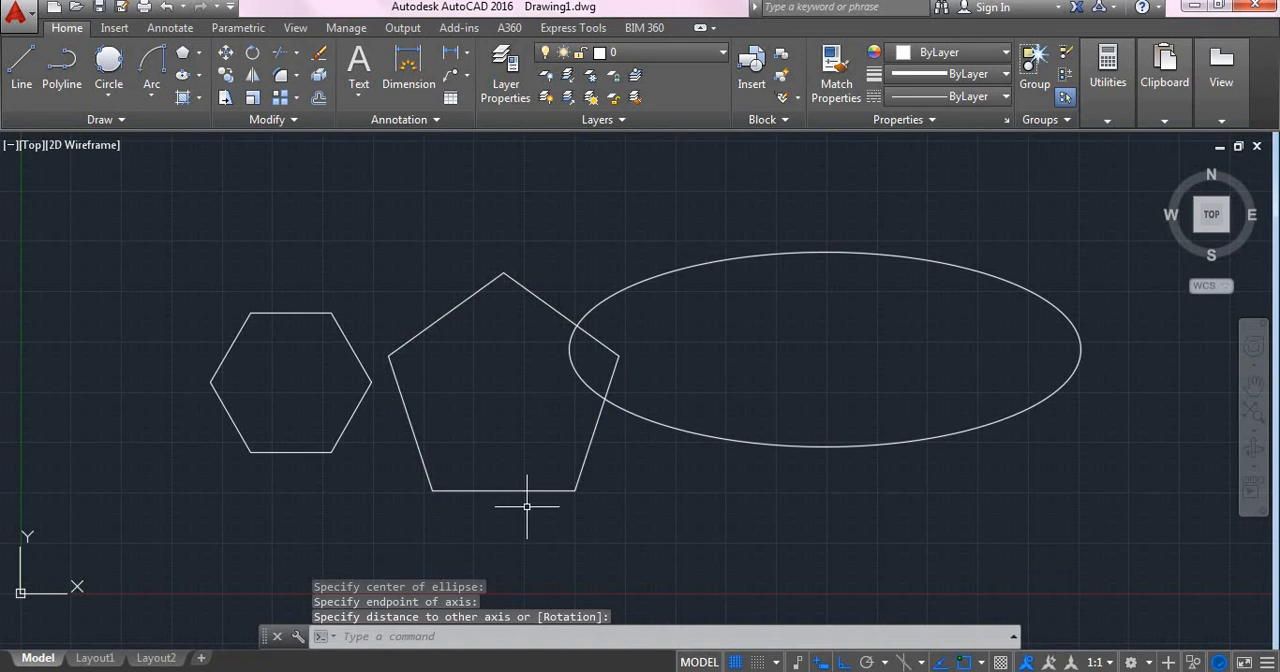
Step: Undo the ellipse and pentagon, and draw a centre-based ellipse right of the hexagon with a horizontal half-axis of about 50
{"action": "key", "text": "ctrl+z"}
{"action": "key", "text": "ctrl+z"}
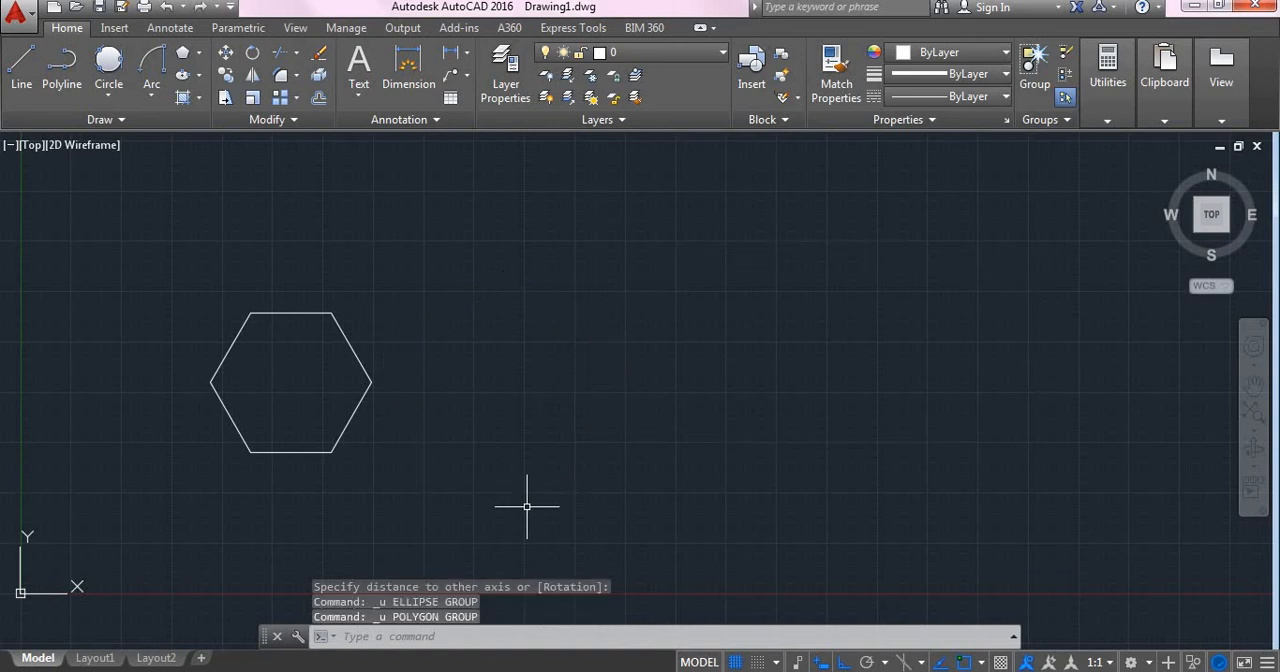
{"action": "left_click", "coordinate": [185, 78]}
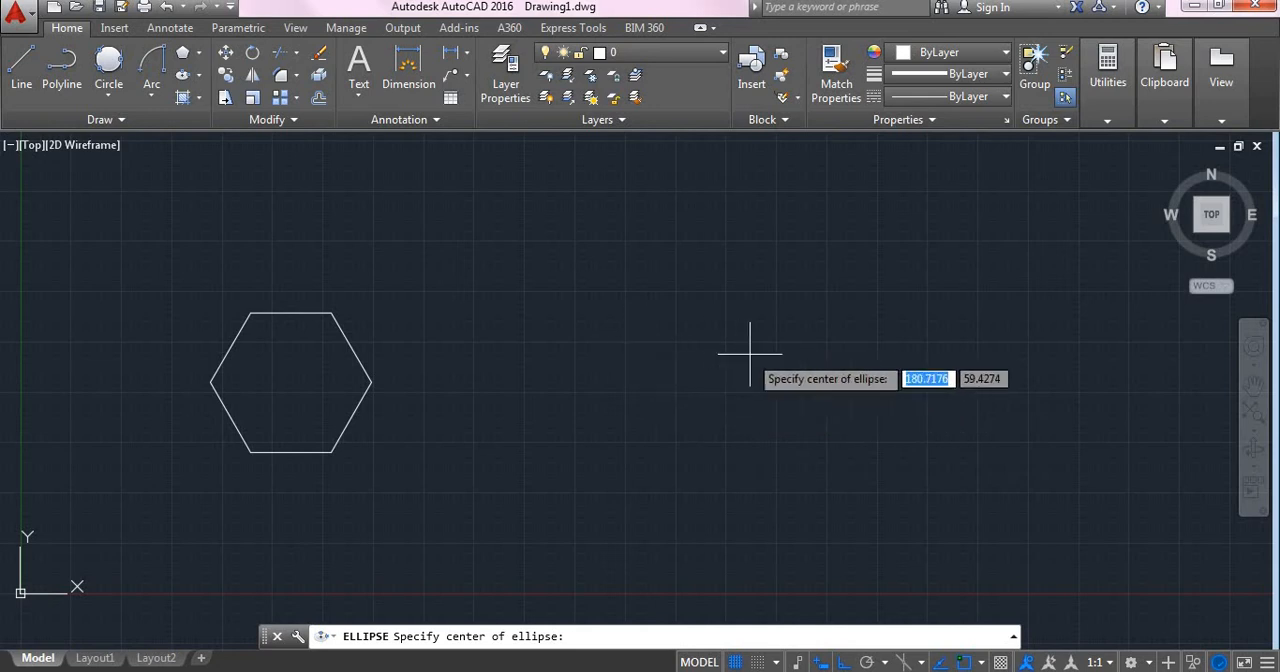
{"action": "left_click", "coordinate": [775, 341]}
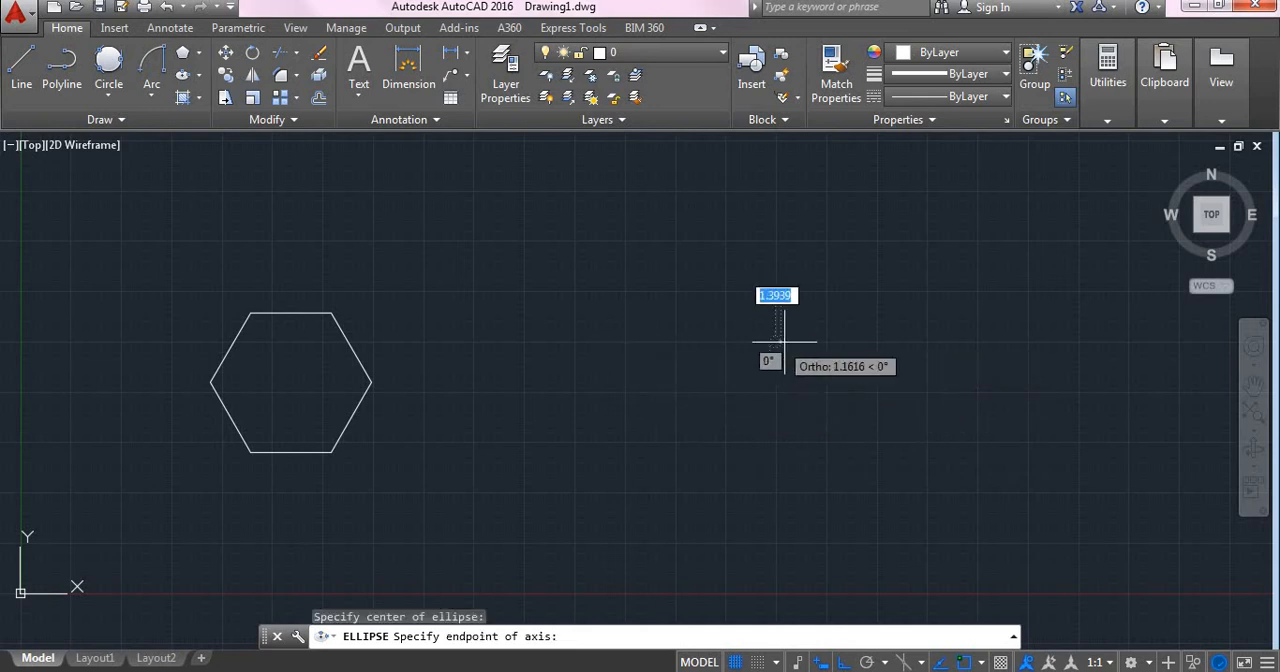
{"action": "left_click", "coordinate": [977, 341]}
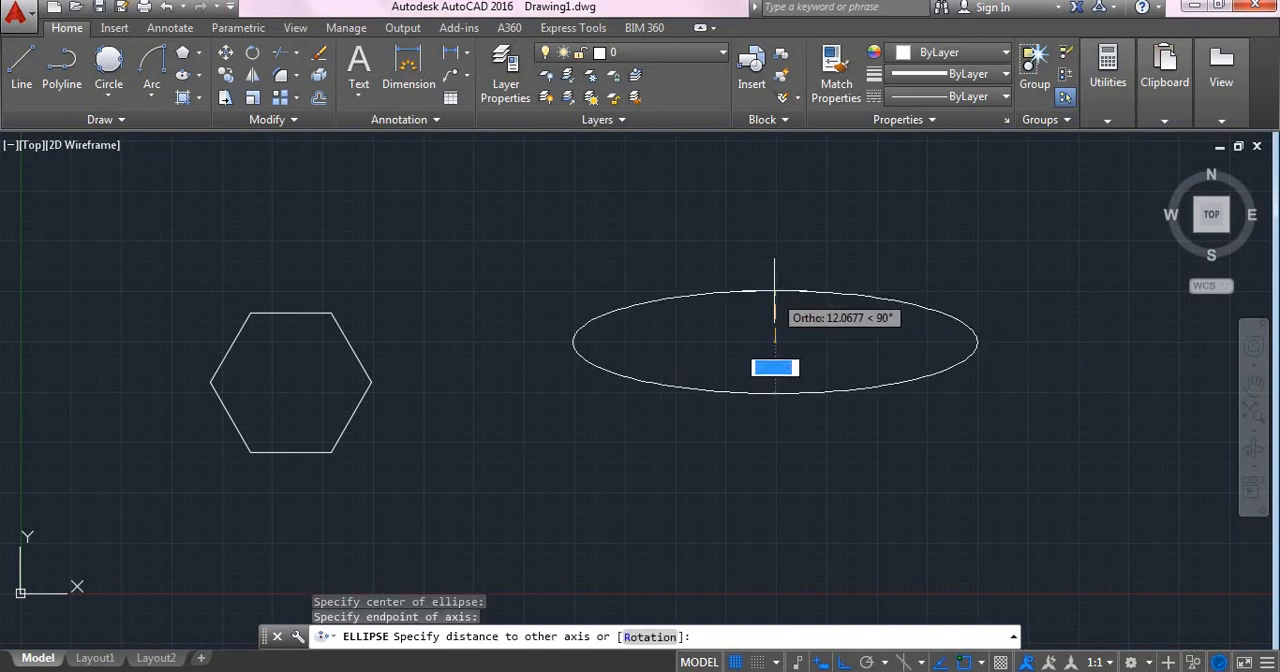
{"action": "left_click", "coordinate": [777, 266]}
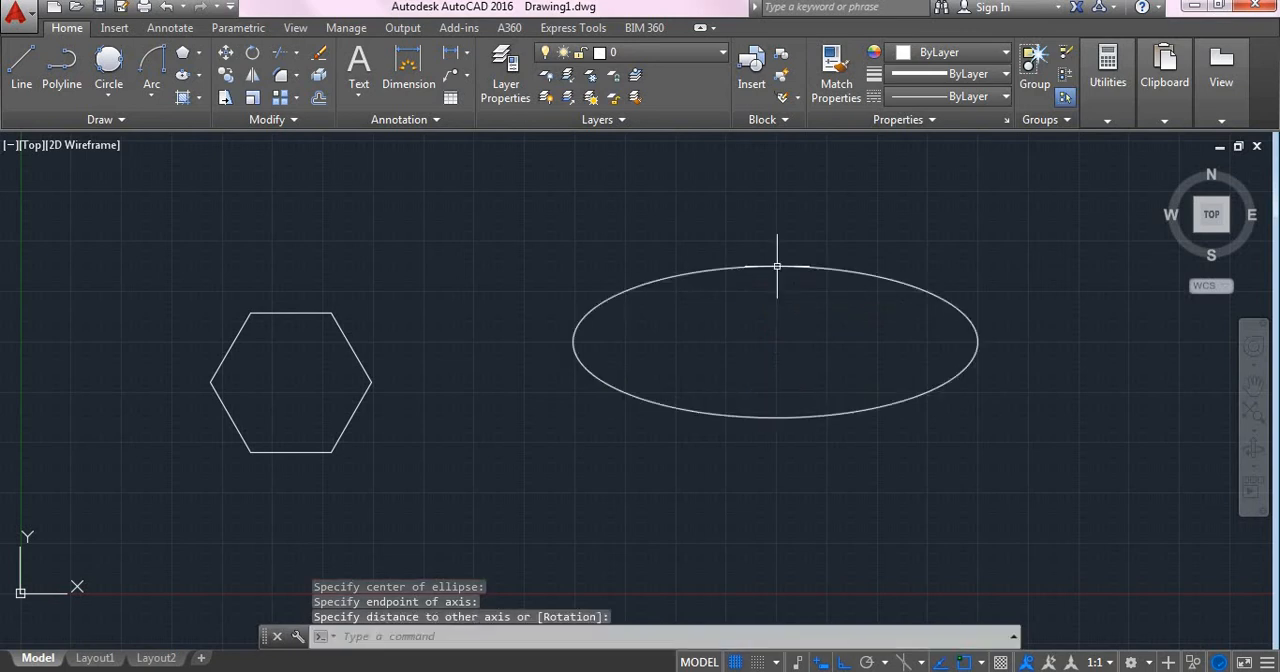
Step: Erase the hexagon, leaving the ellipse in the drawing
{"action": "left_click", "coordinate": [199, 75]}
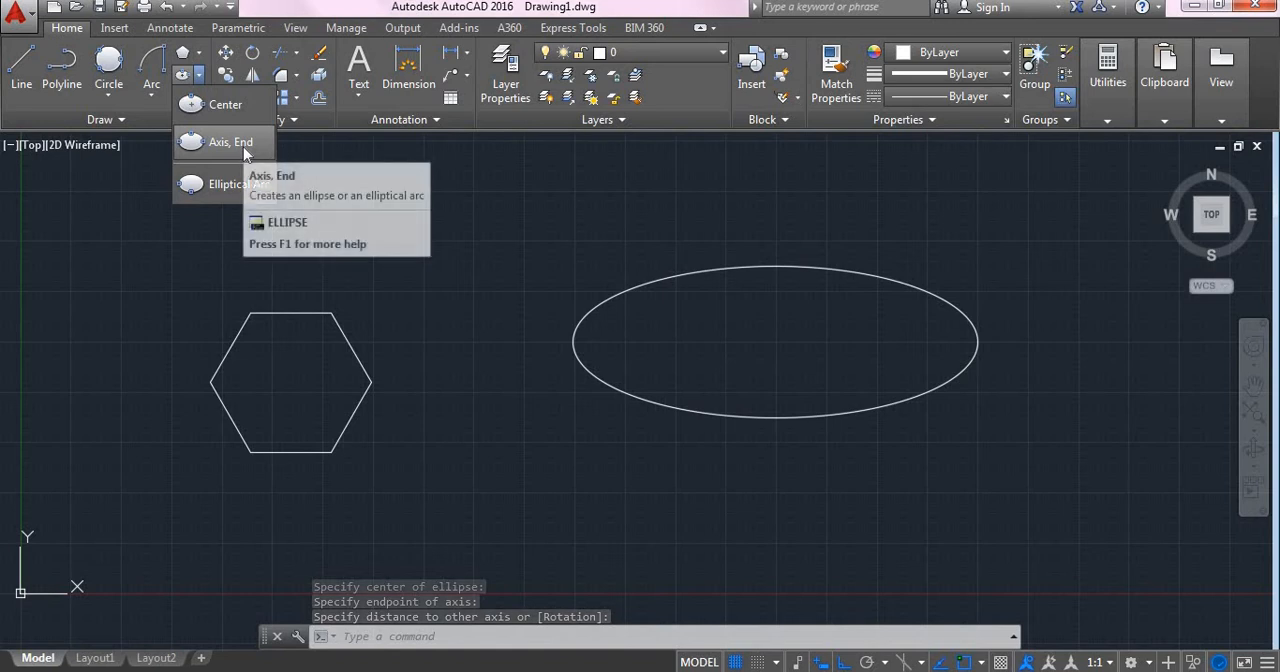
{"action": "left_click", "coordinate": [176, 243]}
{"action": "mouse_move", "coordinate": [160, 238]}
{"action": "left_mouse_down"}
{"action": "mouse_move", "coordinate": [363, 357]}
{"action": "mouse_move", "coordinate": [476, 507]}
{"action": "left_mouse_up"}
{"action": "left_click", "coordinate": [143, 191]}
{"action": "left_click", "coordinate": [491, 532]}
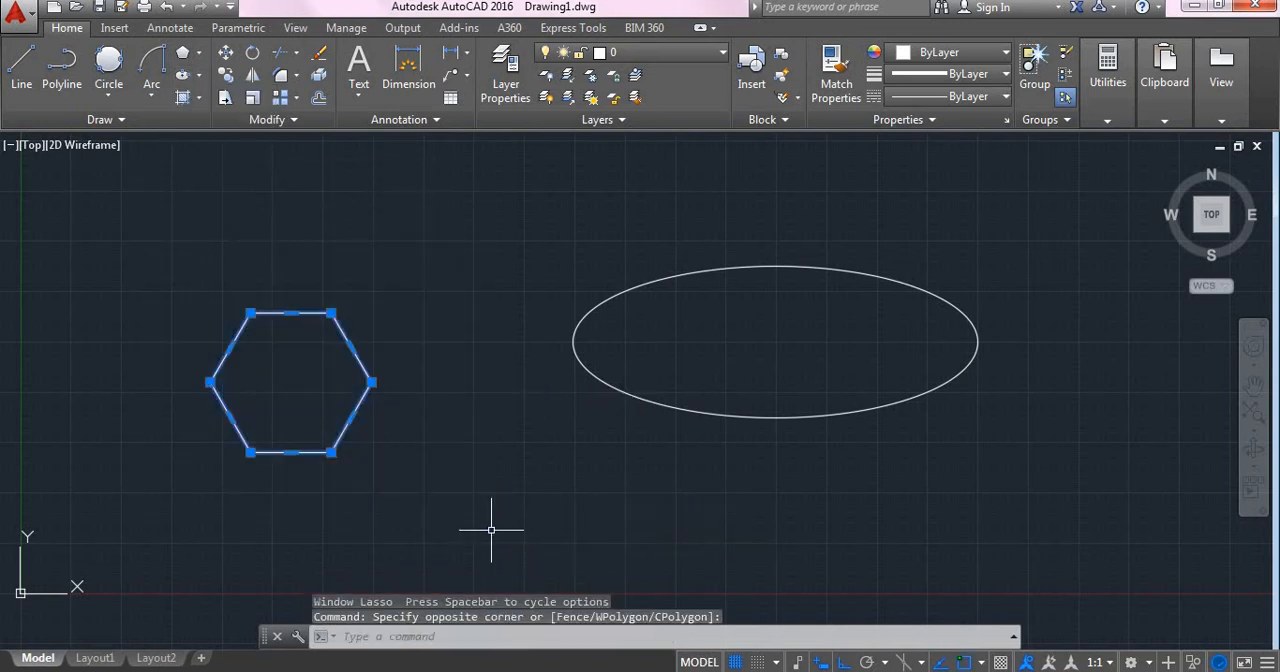
{"action": "key", "text": "Delete"}
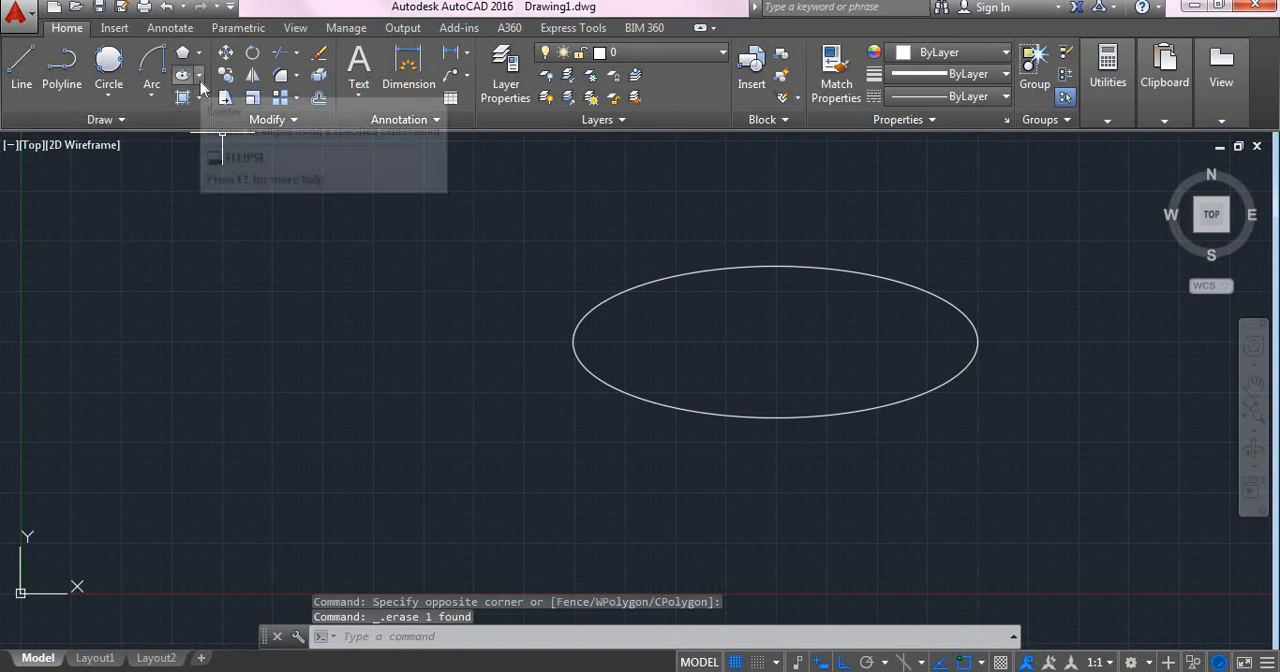
Step: Draw an Axis, End ellipse left of the existing one, with a horizontal axis about 94 long and a vertical half-axis about 28
{"action": "left_click", "coordinate": [199, 77]}
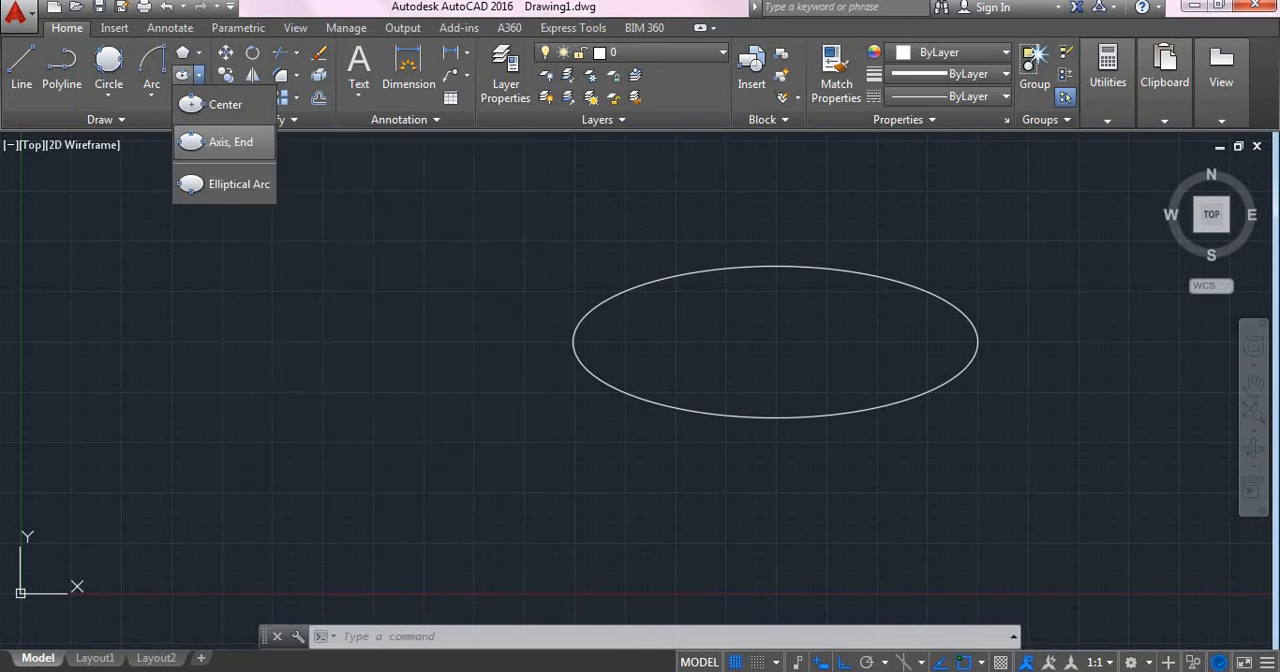
{"action": "left_click", "coordinate": [220, 143]}
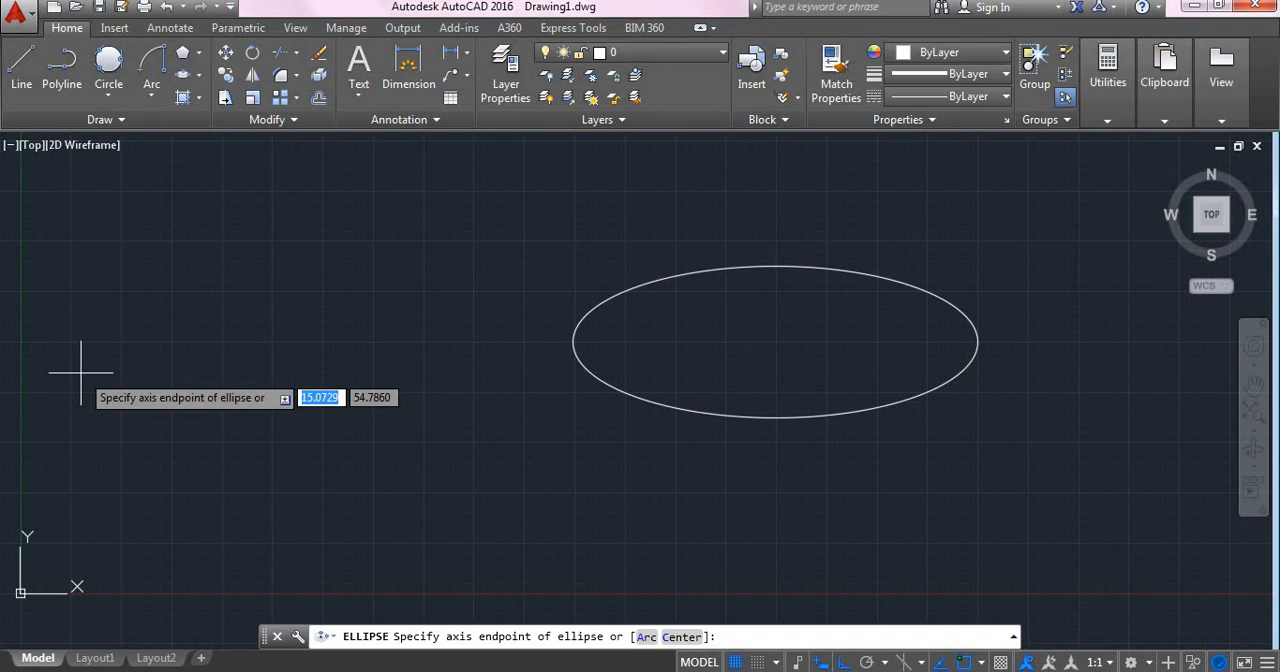
{"action": "left_click", "coordinate": [81, 373]}
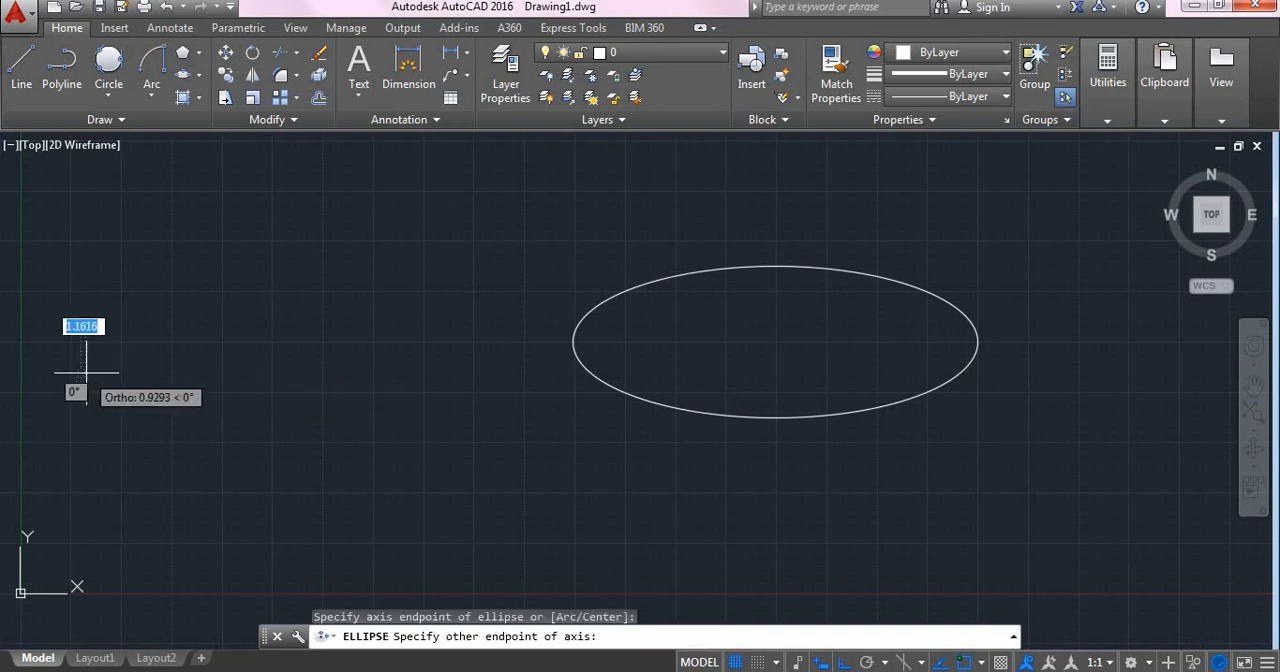
{"action": "left_click", "coordinate": [459, 373]}
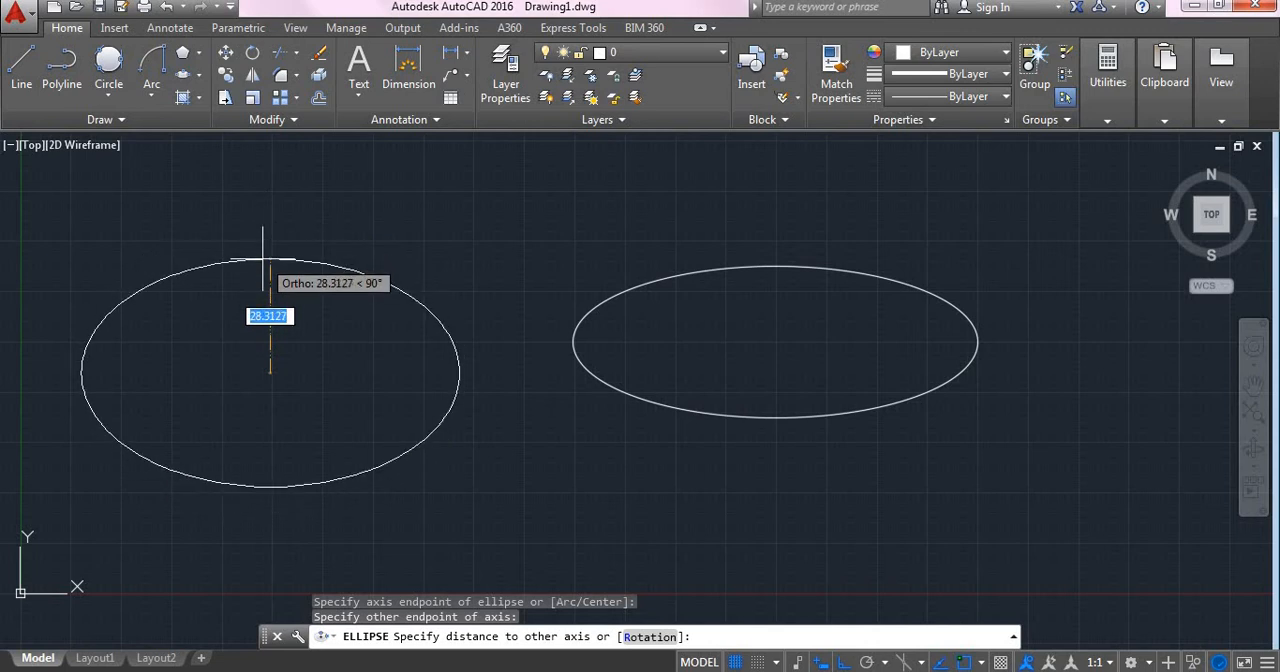
{"action": "left_click", "coordinate": [263, 260]}
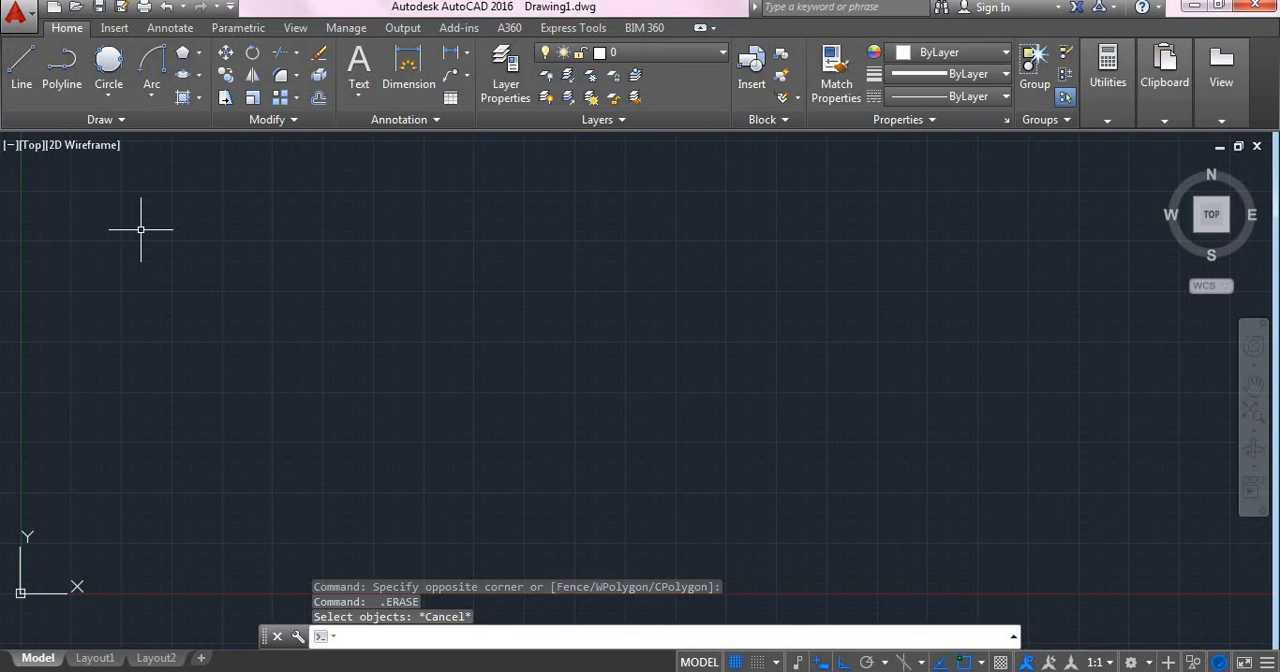
Step: Draw an open, wavy spline through eight fit points from left to right across the drawing area with the SPLINE command
{"action": "left_click", "coordinate": [106, 121]}
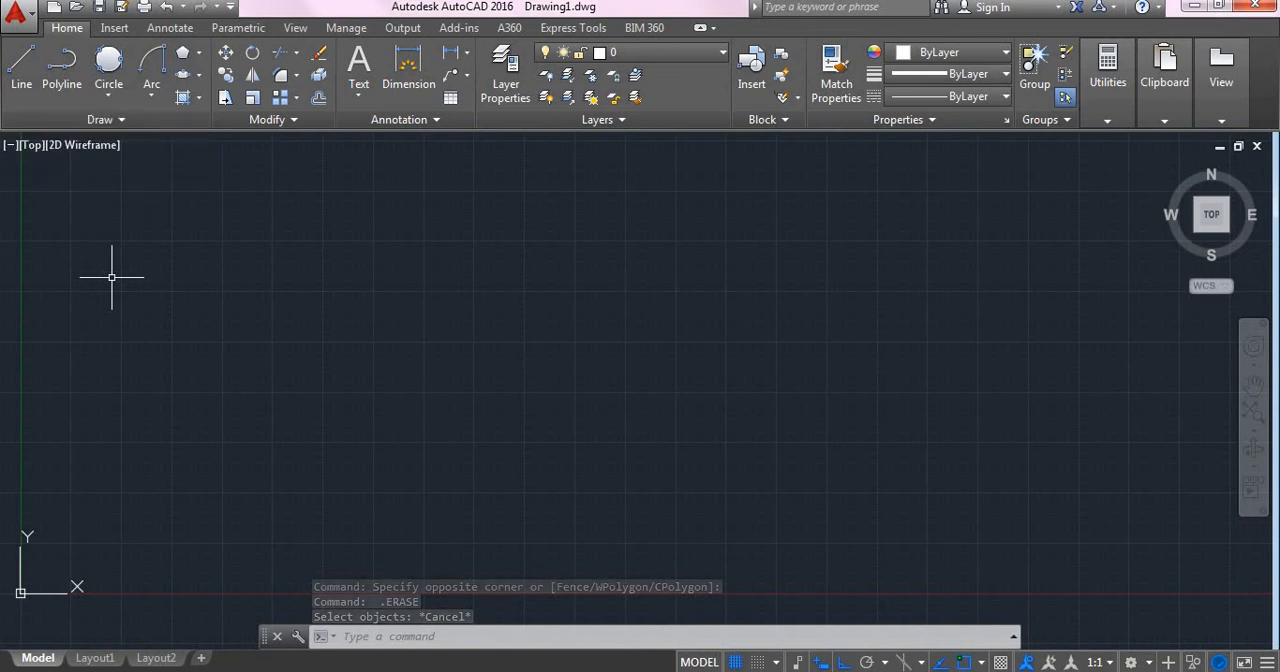
{"action": "key", "text": "Escape"}
{"action": "type", "text": "SPL"}
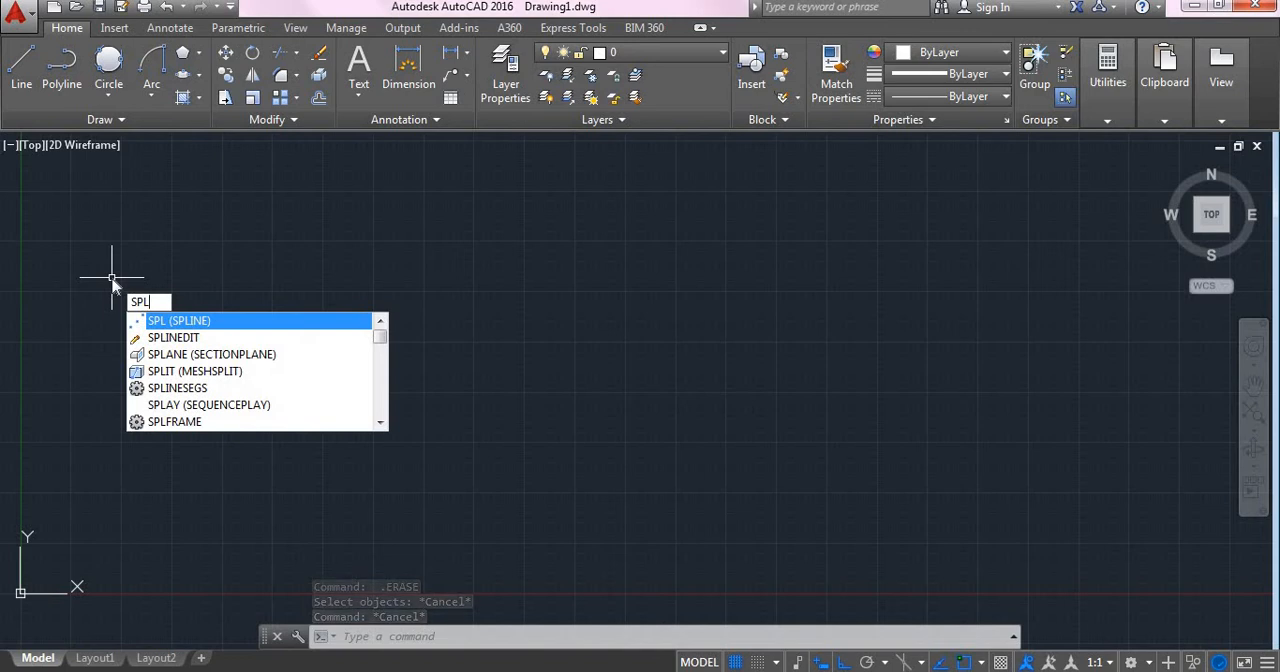
{"action": "key", "text": "Return"}
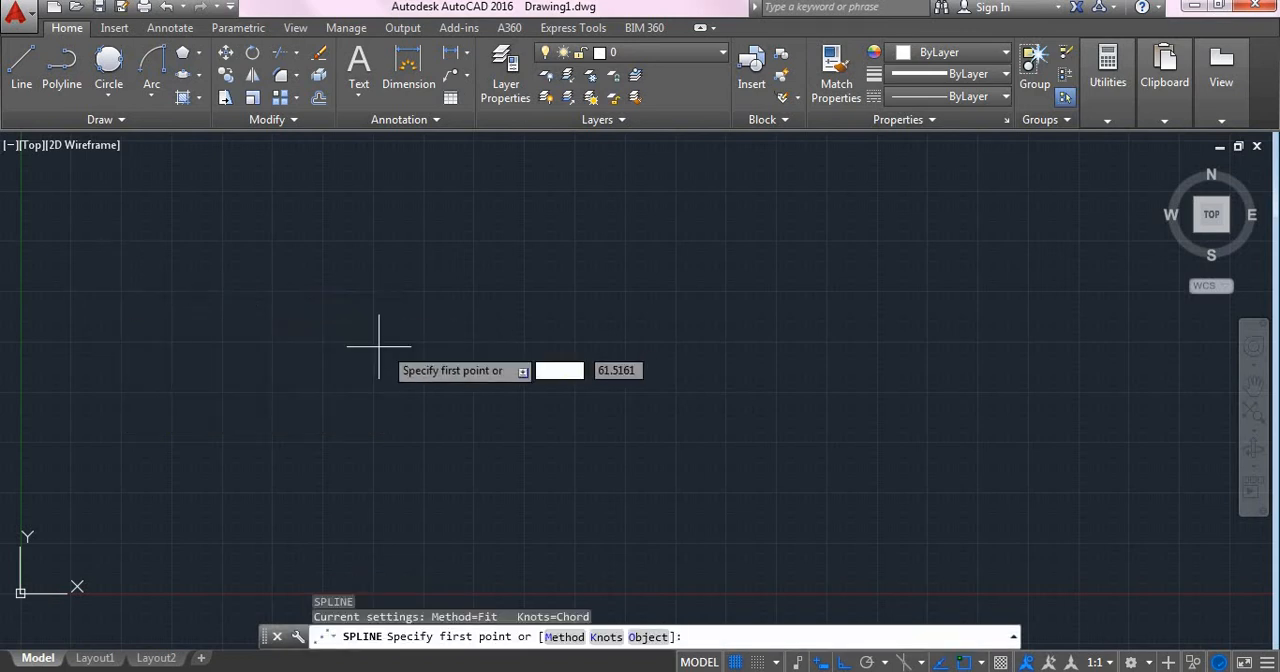
{"action": "left_click", "coordinate": [158, 388]}
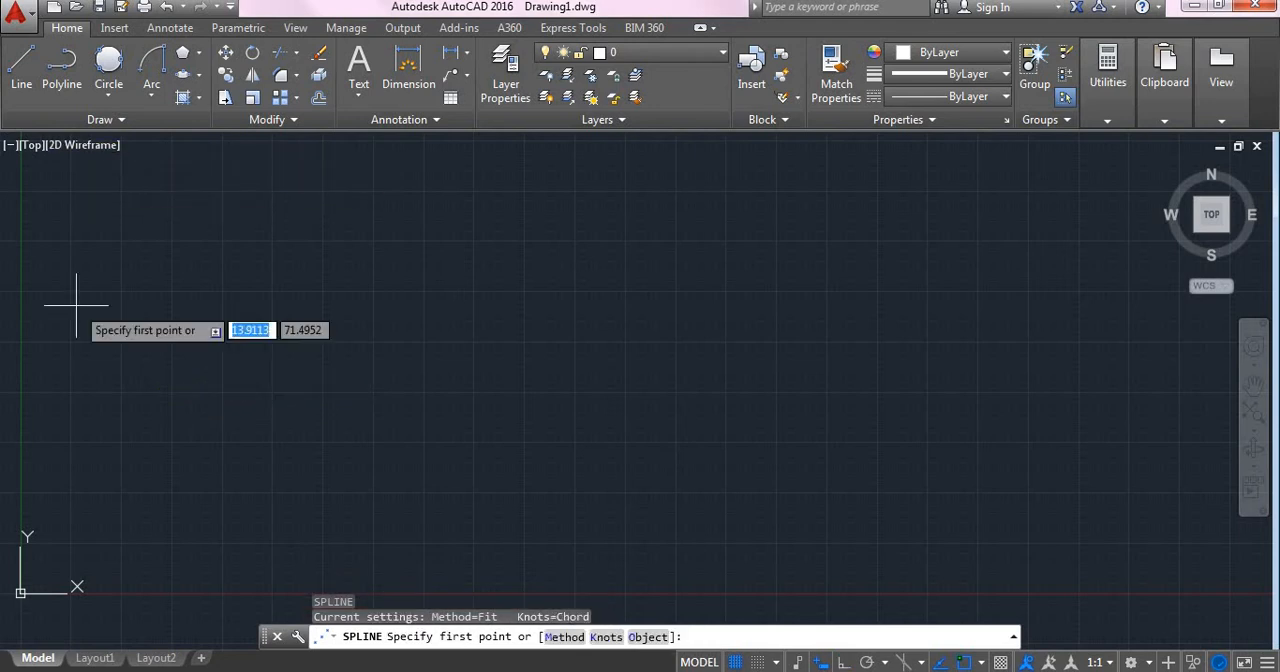
{"action": "left_click", "coordinate": [170, 346]}
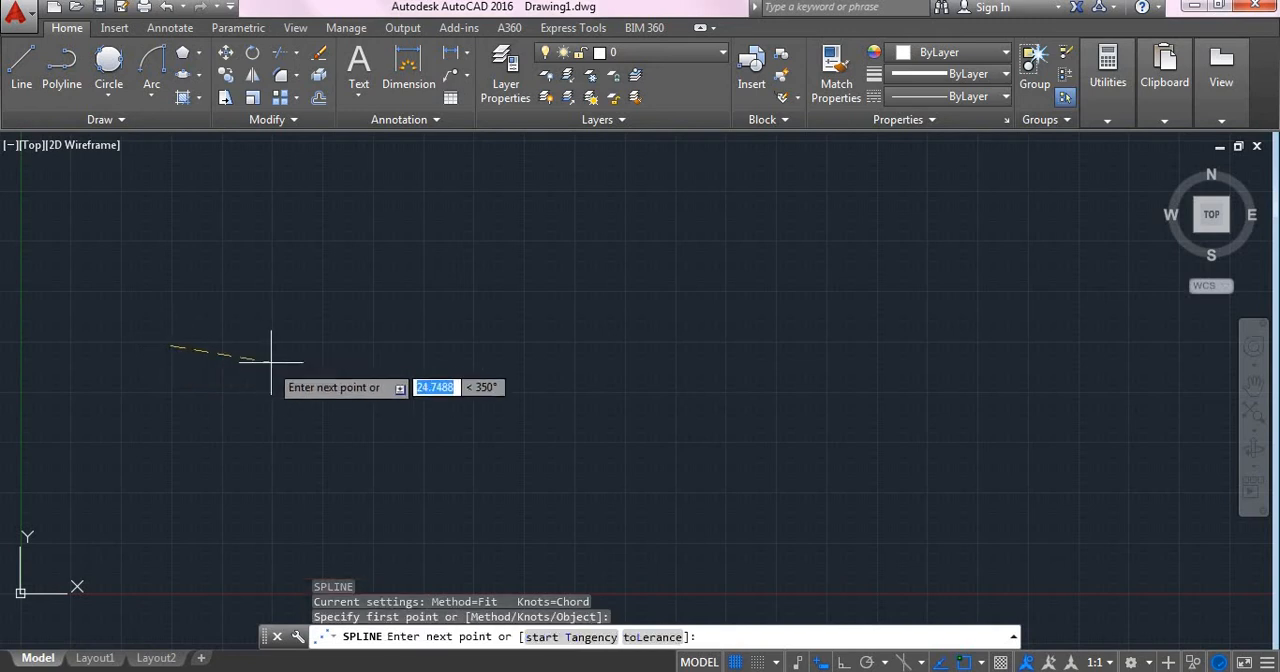
{"action": "left_click", "coordinate": [276, 366]}
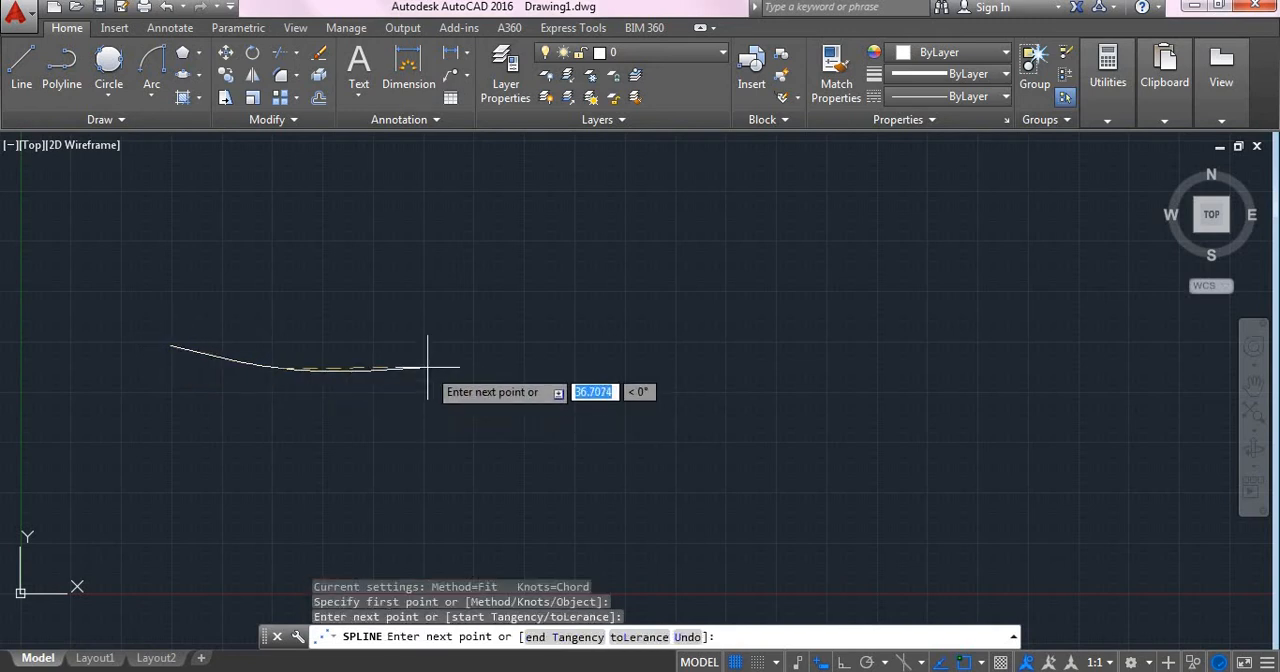
{"action": "left_click", "coordinate": [420, 366]}
{"action": "left_click", "coordinate": [530, 405]}
{"action": "left_click", "coordinate": [627, 331]}
{"action": "left_click", "coordinate": [768, 396]}
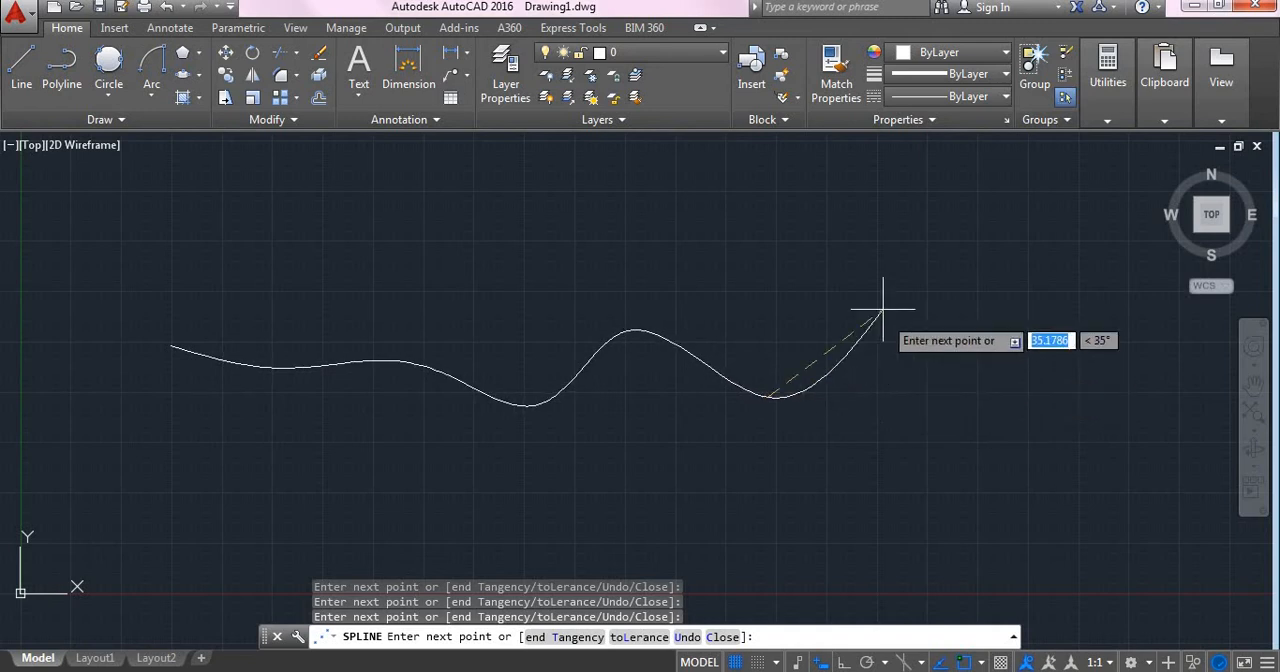
{"action": "left_click", "coordinate": [900, 278]}
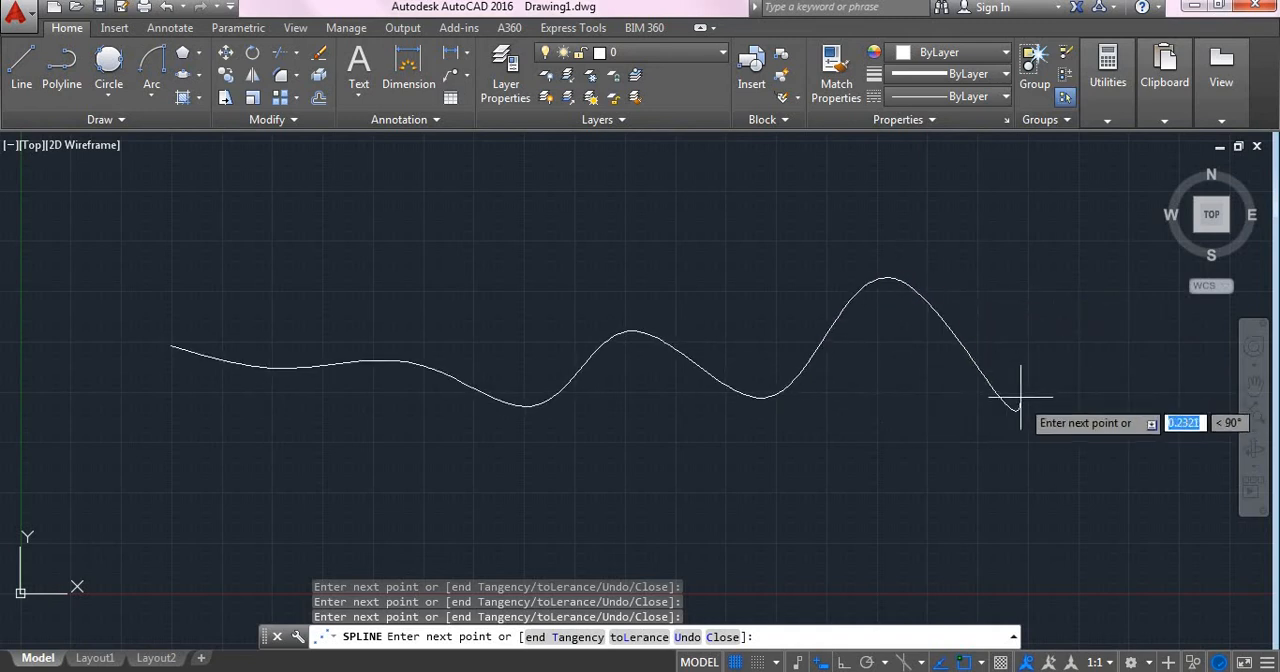
{"action": "left_click", "coordinate": [1020, 398]}
{"action": "key", "text": "Return"}
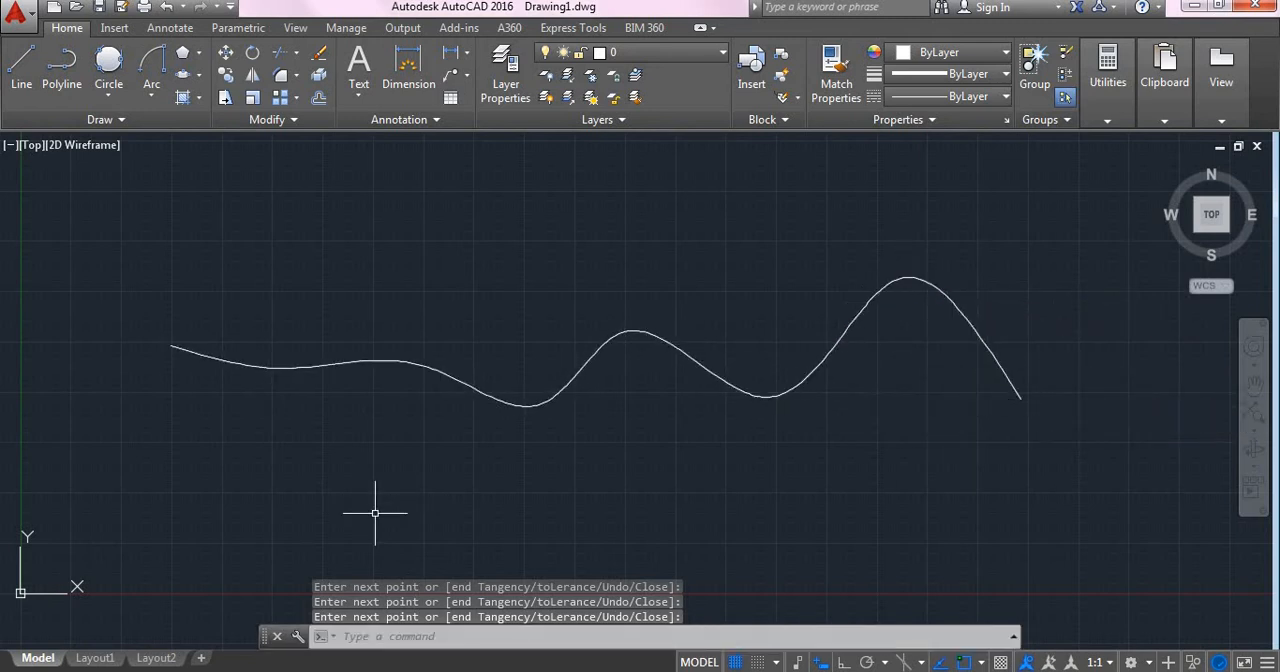
{"action": "key", "text": "Escape"}
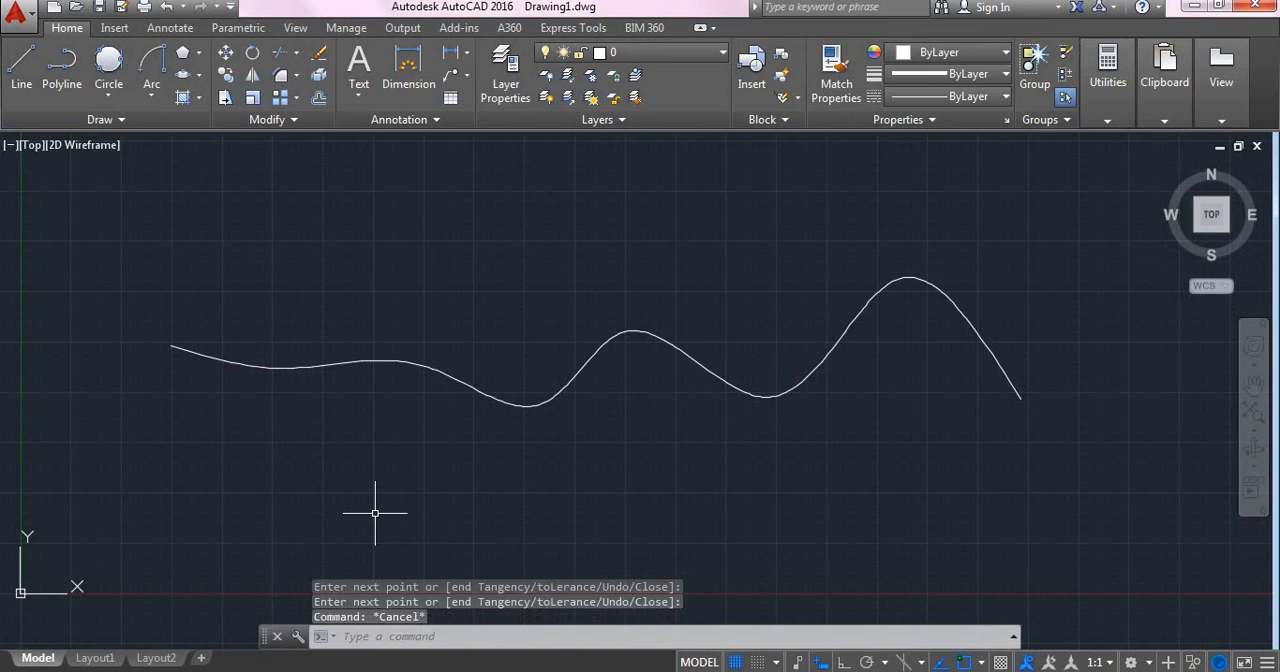
Step: Select the spline and stretch its right end point almost straight down to just above the X axis
{"action": "left_click", "coordinate": [487, 397]}
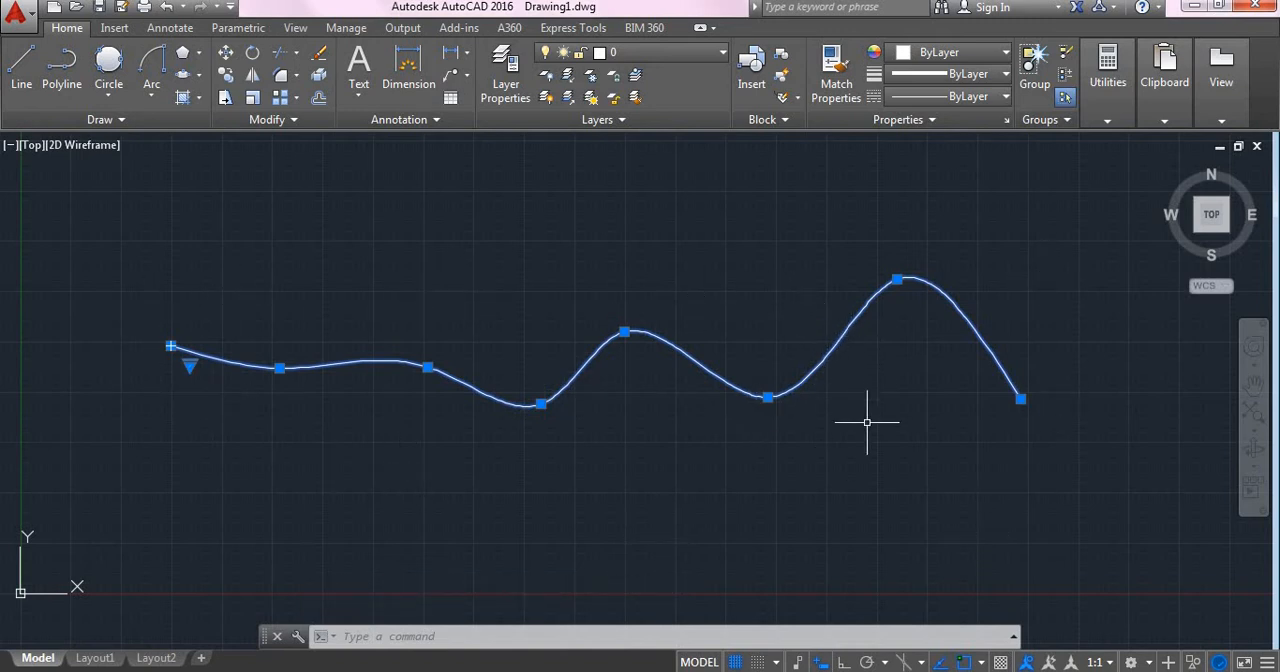
{"action": "left_click", "coordinate": [922, 425]}
{"action": "left_click", "coordinate": [966, 433]}
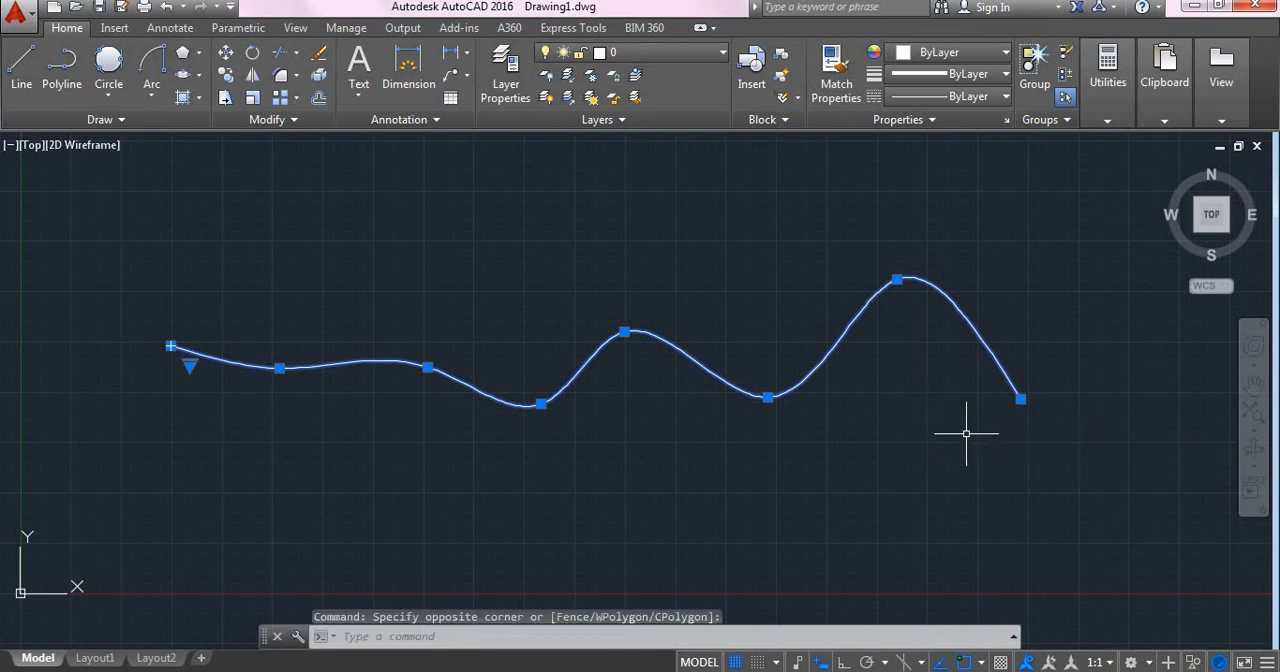
{"action": "left_click", "coordinate": [1020, 399]}
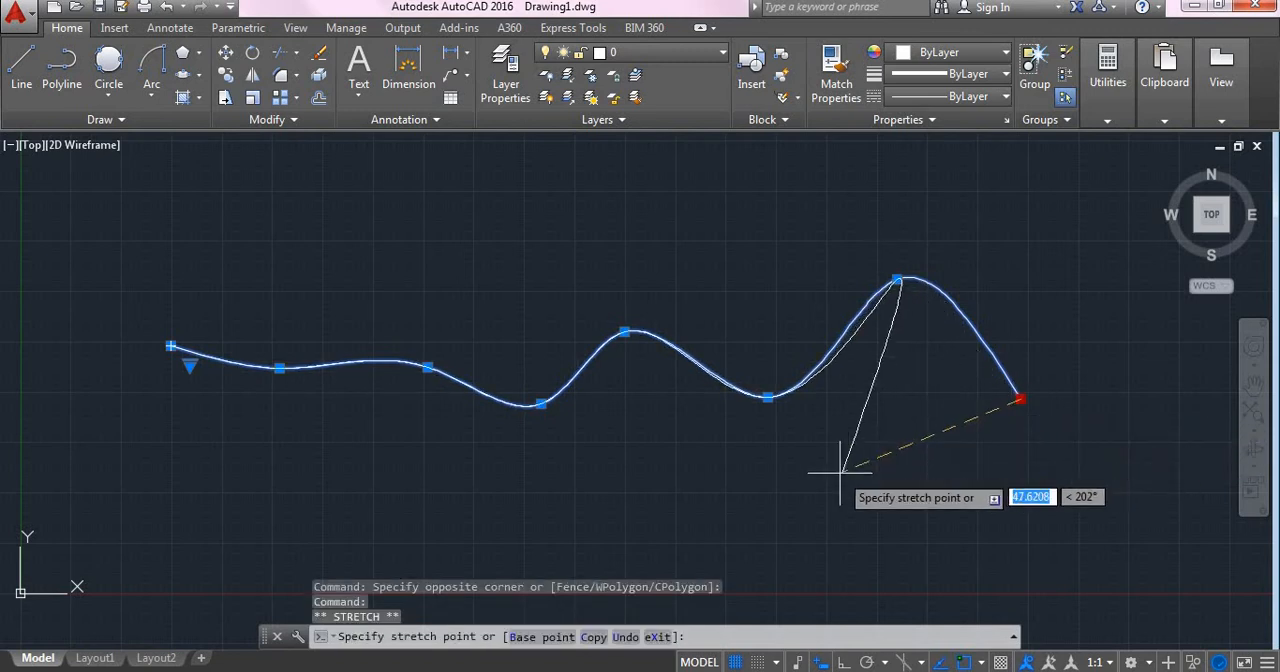
{"action": "left_click", "coordinate": [1014, 552]}
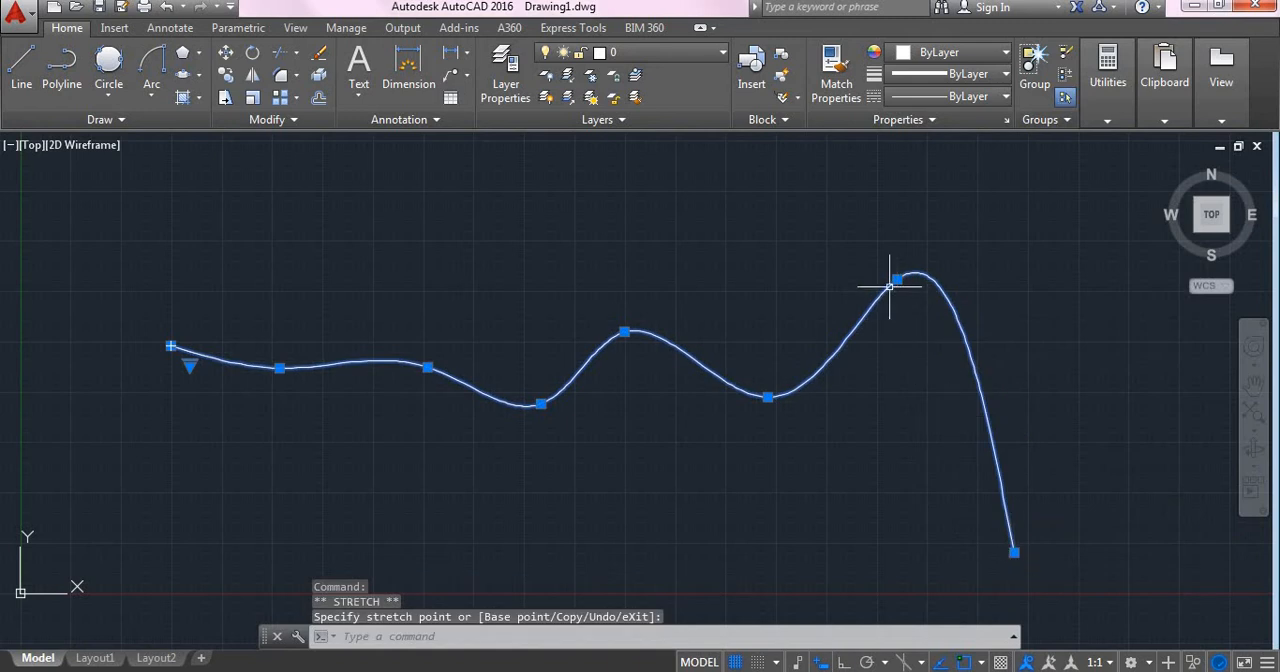
Step: Reshape the spline by raising its two valley fit points and stretching its left start point down and right beneath the curve
{"action": "left_click", "coordinate": [171, 346]}
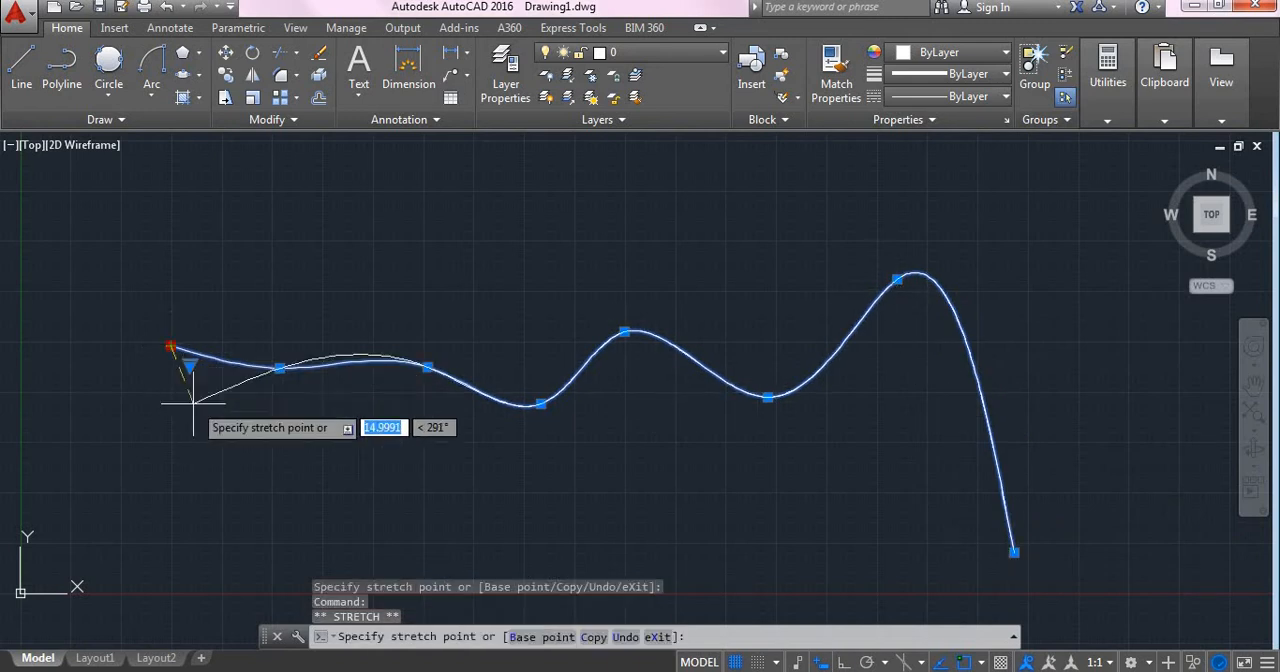
{"action": "left_click", "coordinate": [260, 473]}
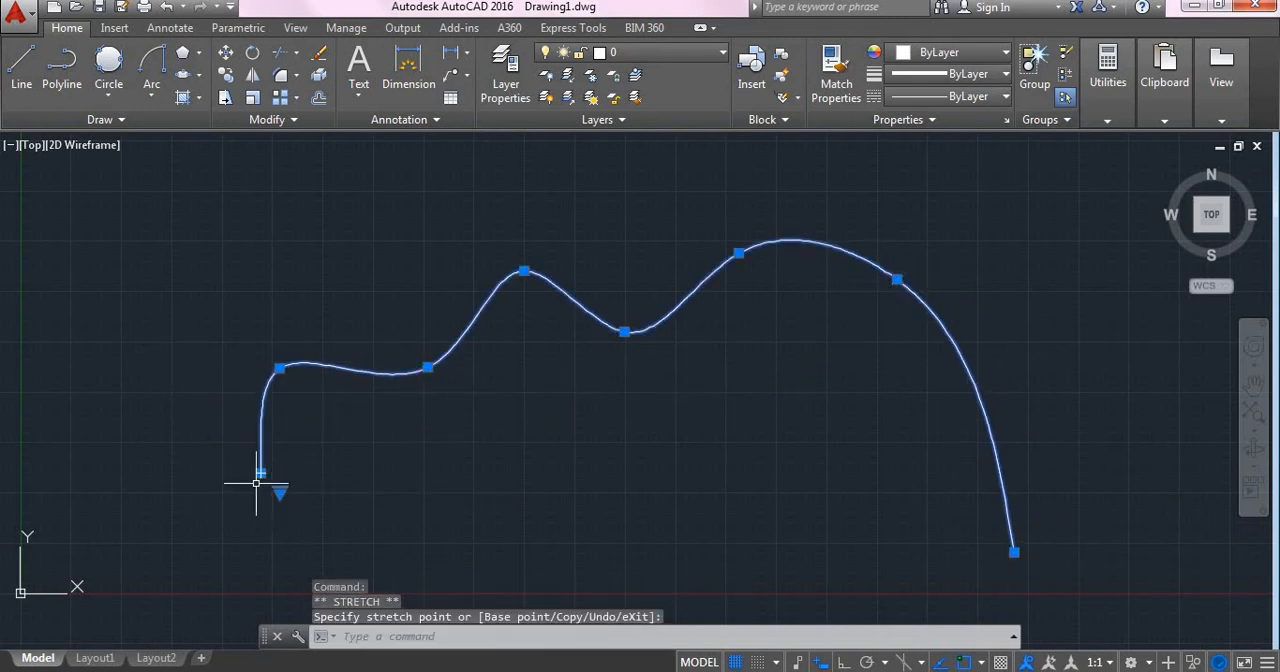
{"action": "left_click", "coordinate": [537, 522]}
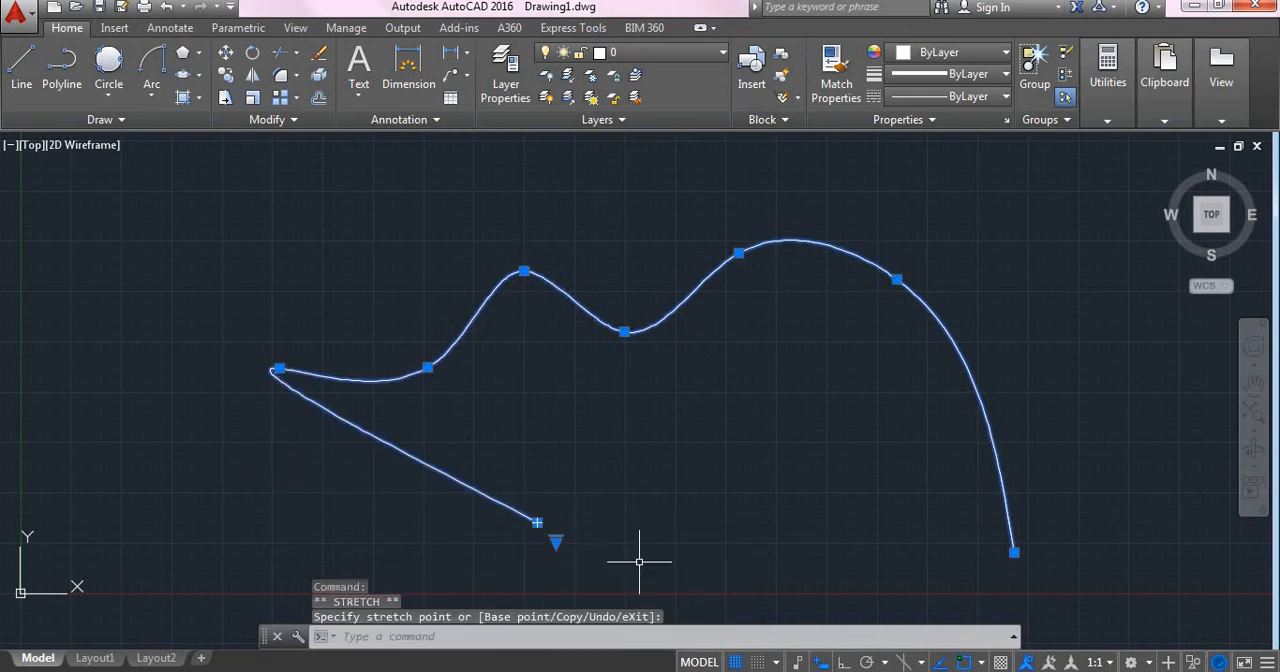
Step: Erase the reshaped spline from the drawing
{"action": "left_click", "coordinate": [701, 557]}
{"action": "key", "text": "Escape"}
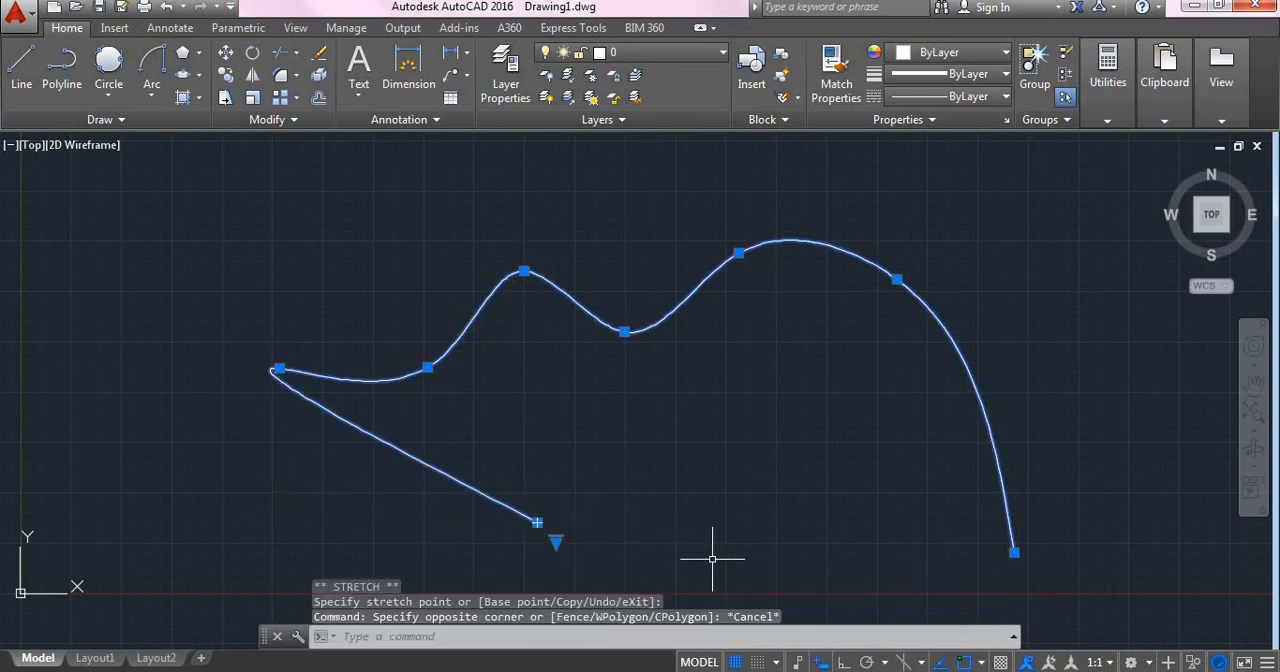
{"action": "key", "text": "Escape"}
{"action": "key", "text": "Delete"}
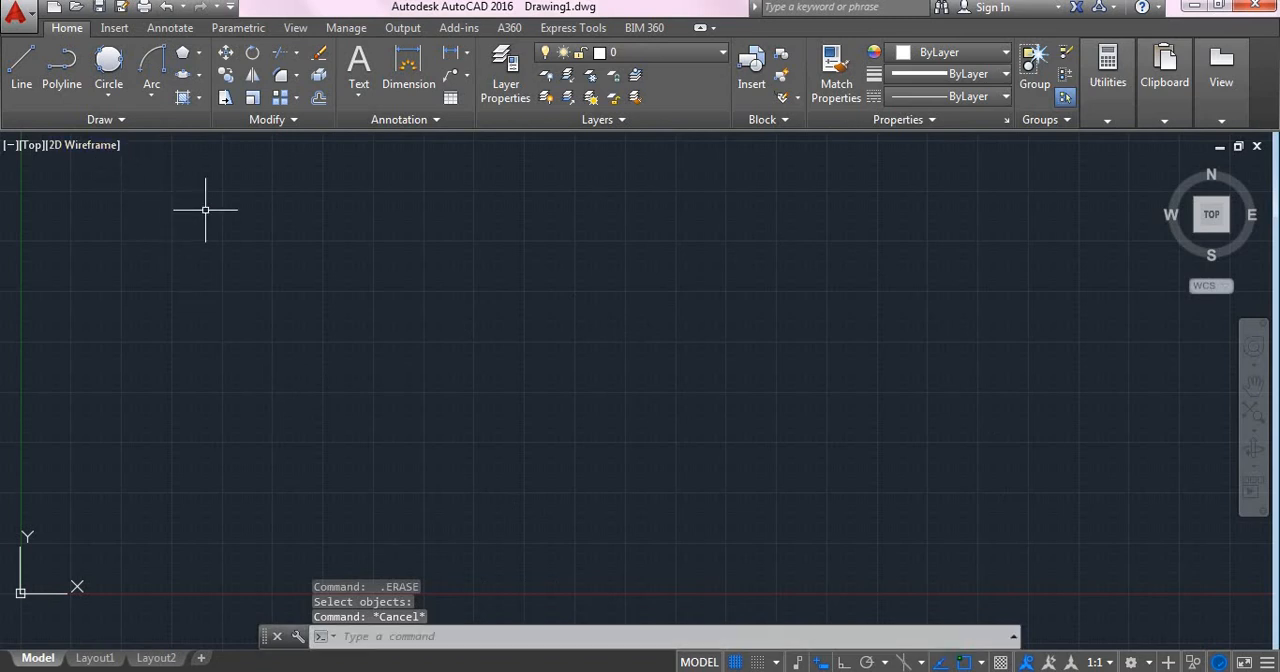
Step: Draw a horizontal and a vertical construction line through one common point using XLINE with Ortho on, and undo both
{"action": "left_click", "coordinate": [104, 119]}
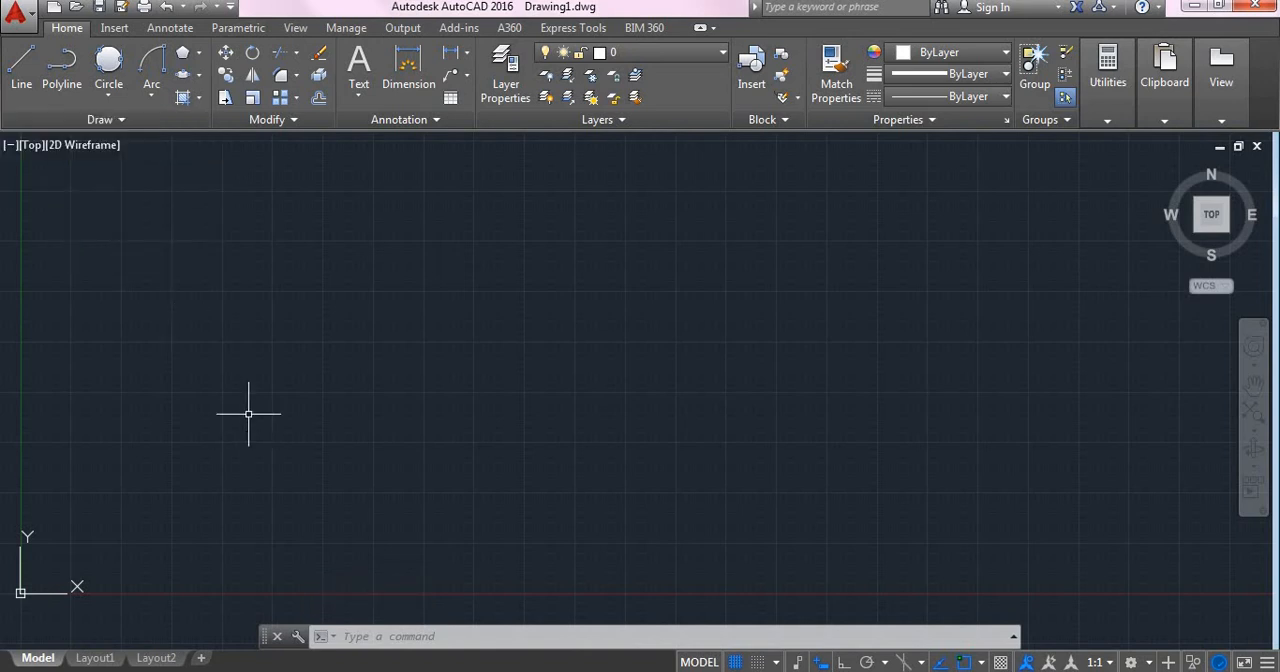
{"action": "key", "text": "Escape"}
{"action": "key", "text": "Escape"}
{"action": "type", "text": "xl"}
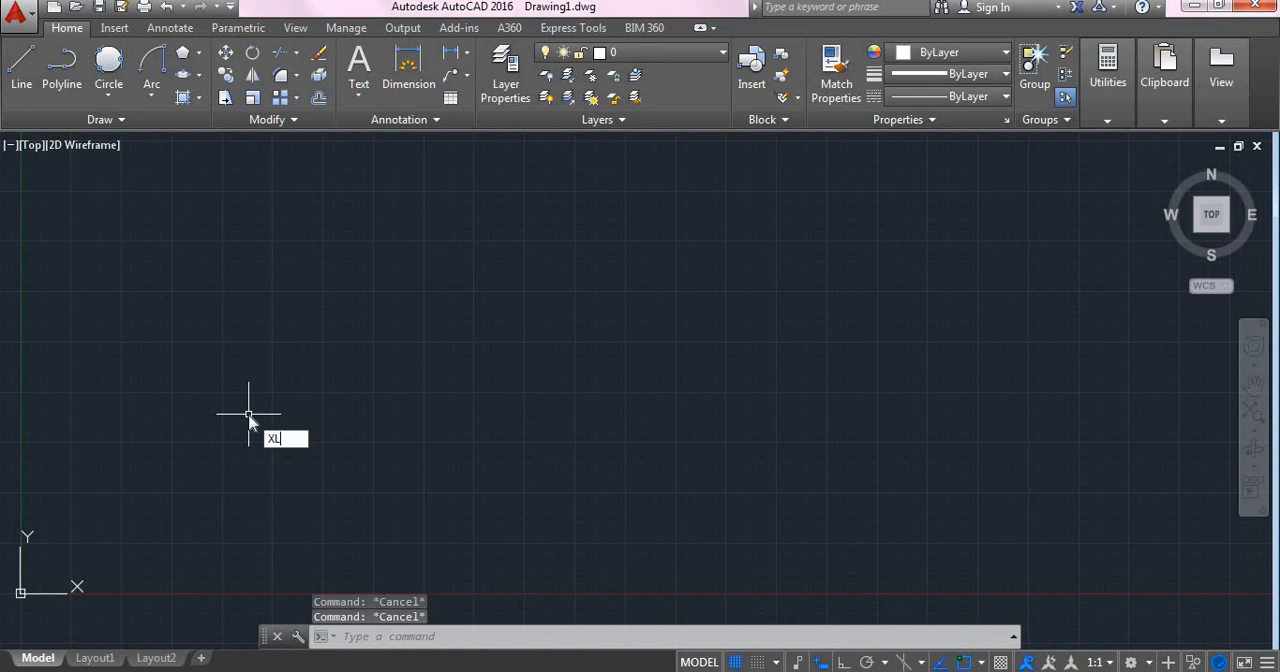
{"action": "key", "text": "Return"}
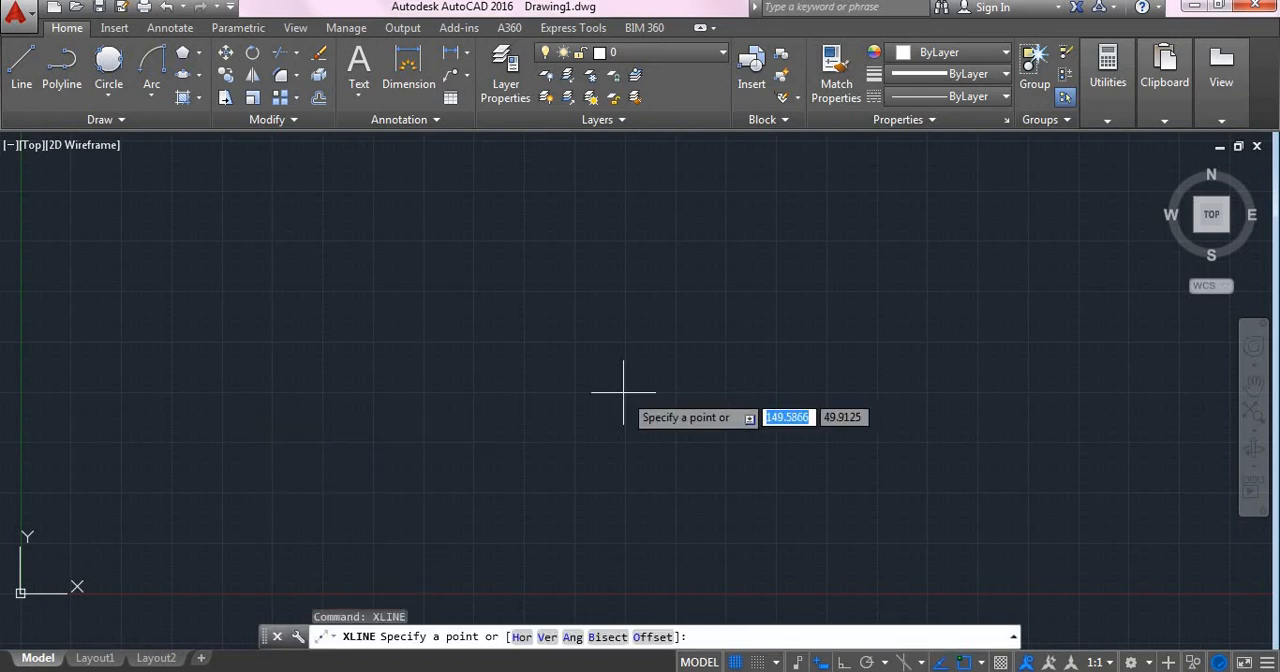
{"action": "left_click", "coordinate": [623, 393]}
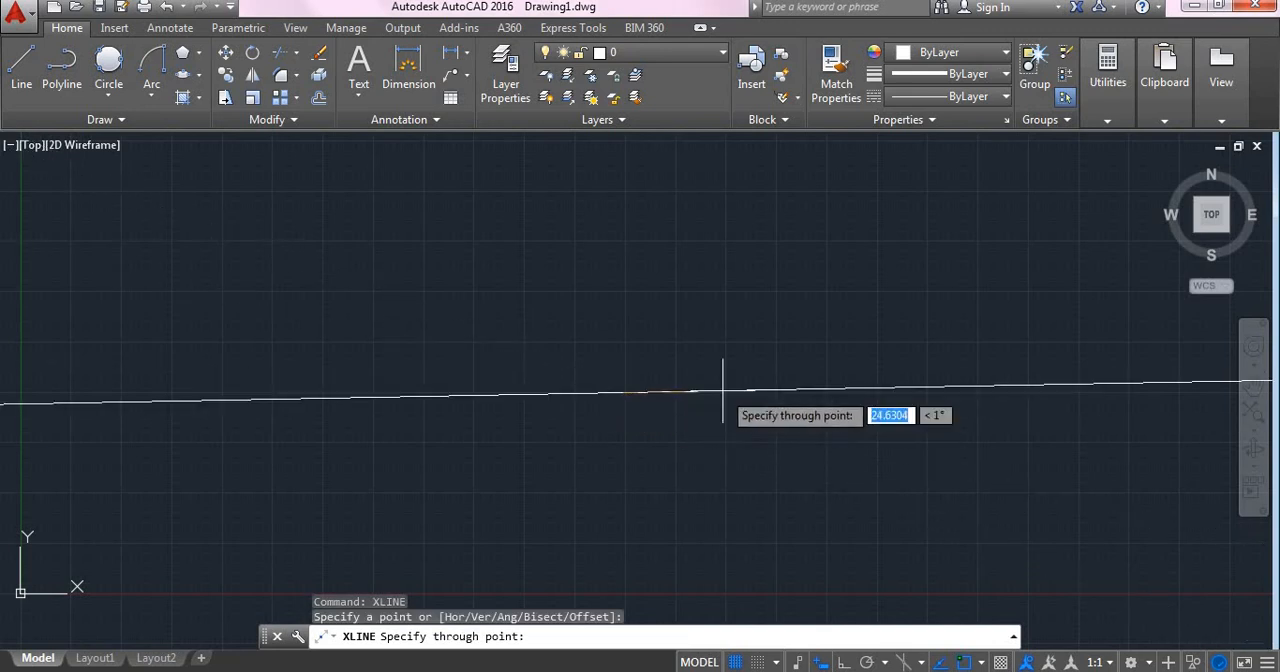
{"action": "key", "text": "F8"}
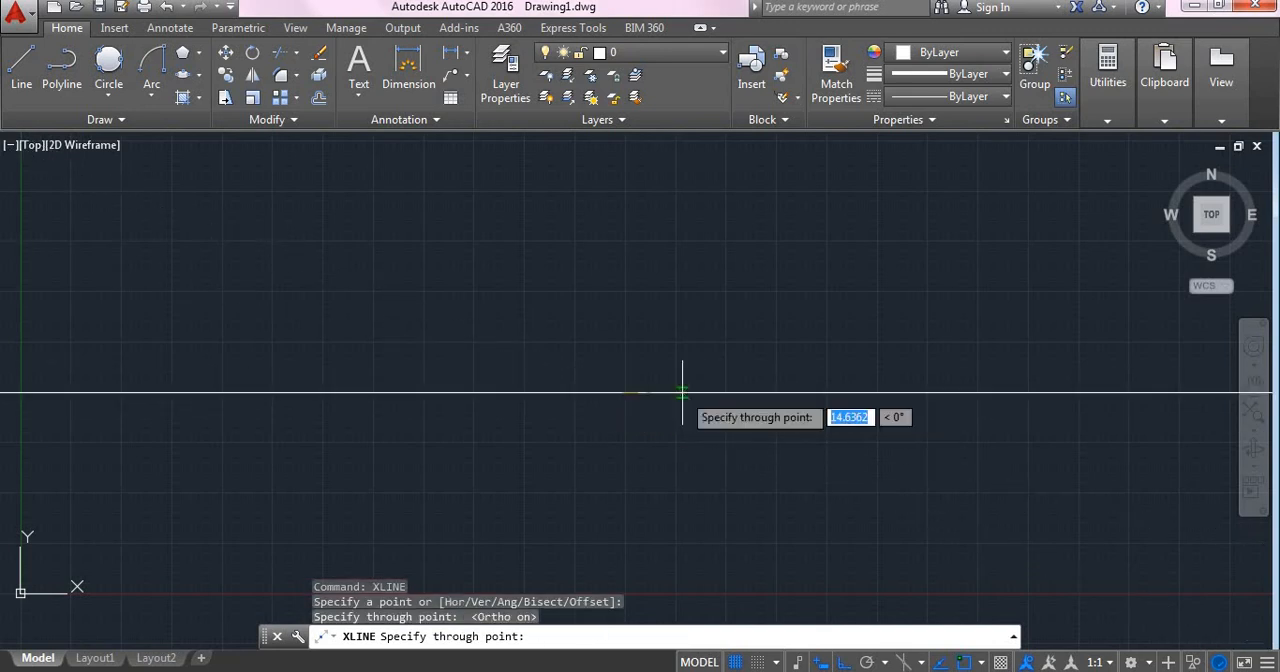
{"action": "left_click", "coordinate": [560, 346]}
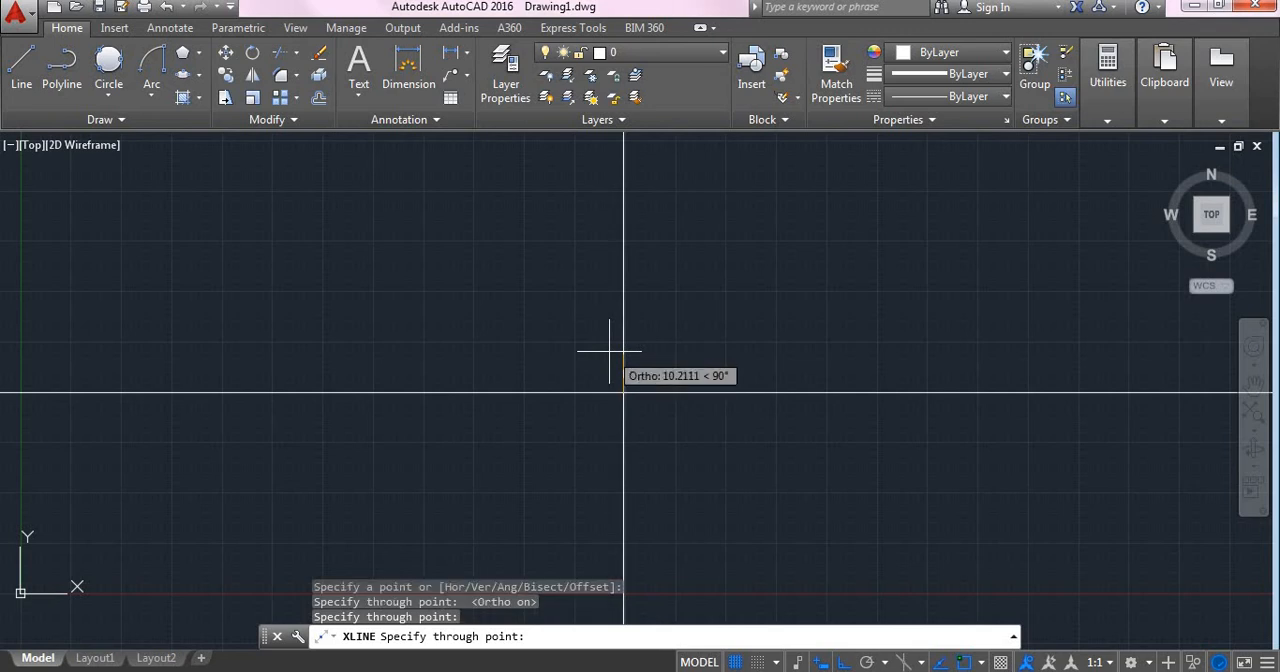
{"action": "mouse_move", "coordinate": [649, 444]}
{"action": "middle_mouse_down"}
{"action": "mouse_move", "coordinate": [597, 389]}
{"action": "mouse_move", "coordinate": [622, 421]}
{"action": "middle_mouse_up"}
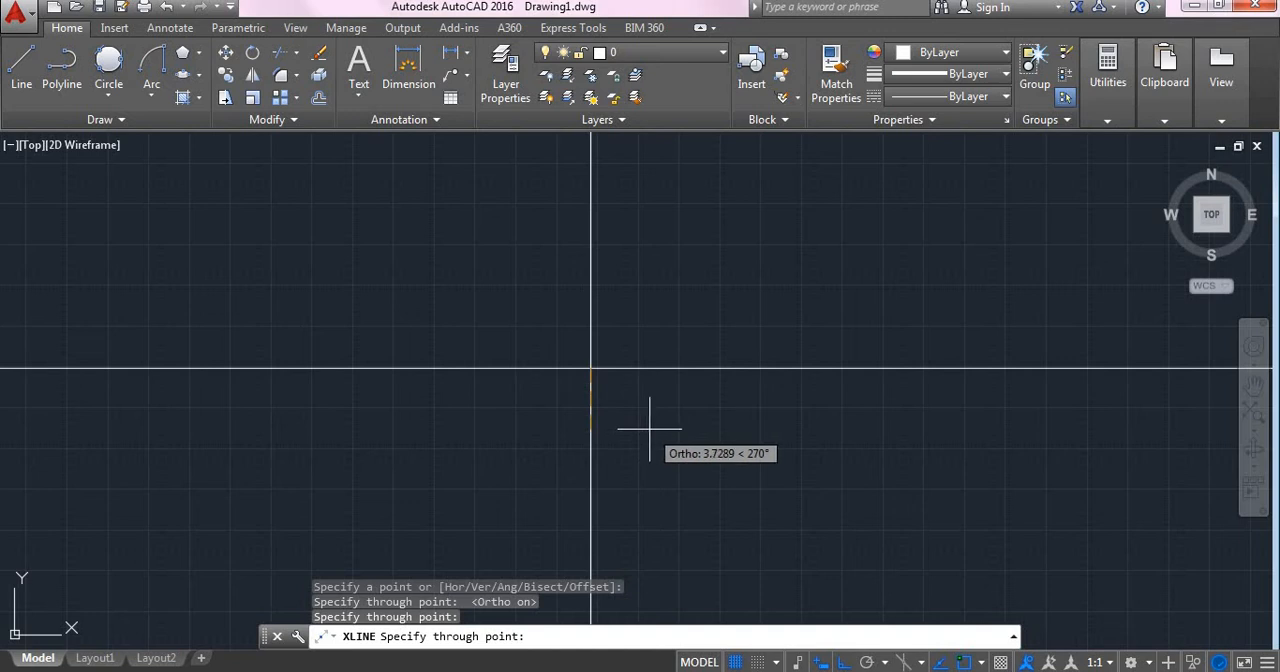
{"action": "key", "text": "Escape"}
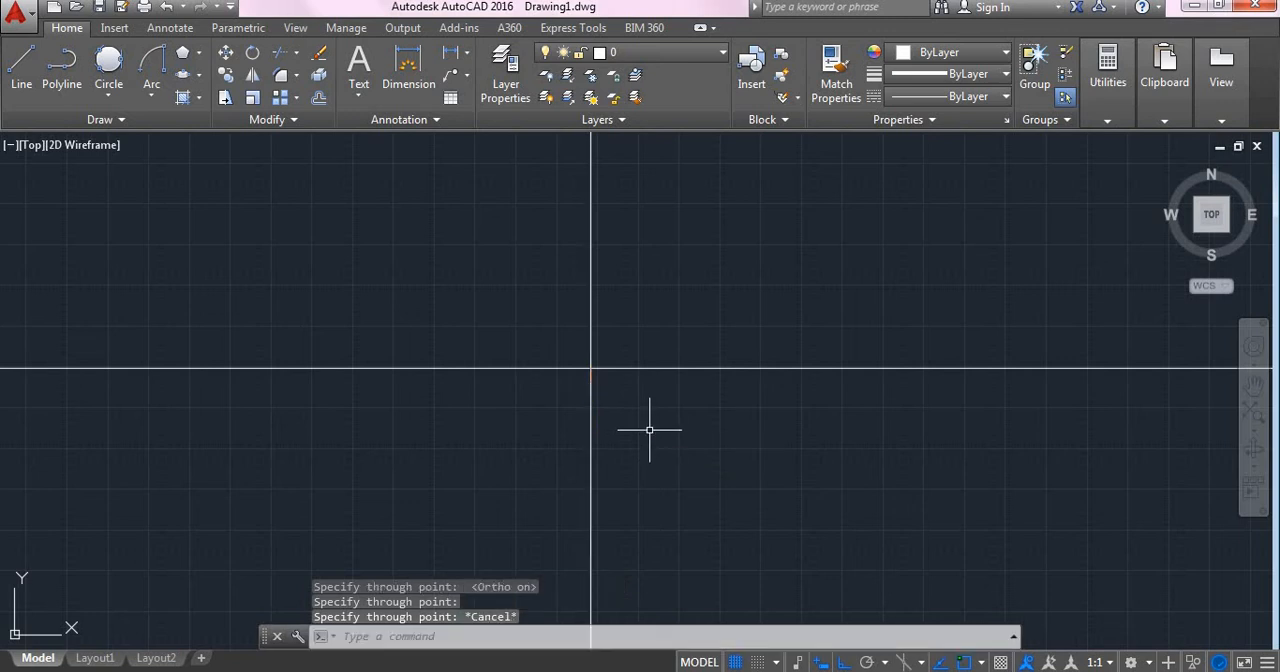
{"action": "key", "text": "ctrl+z"}
{"action": "key", "text": "ctrl+z"}
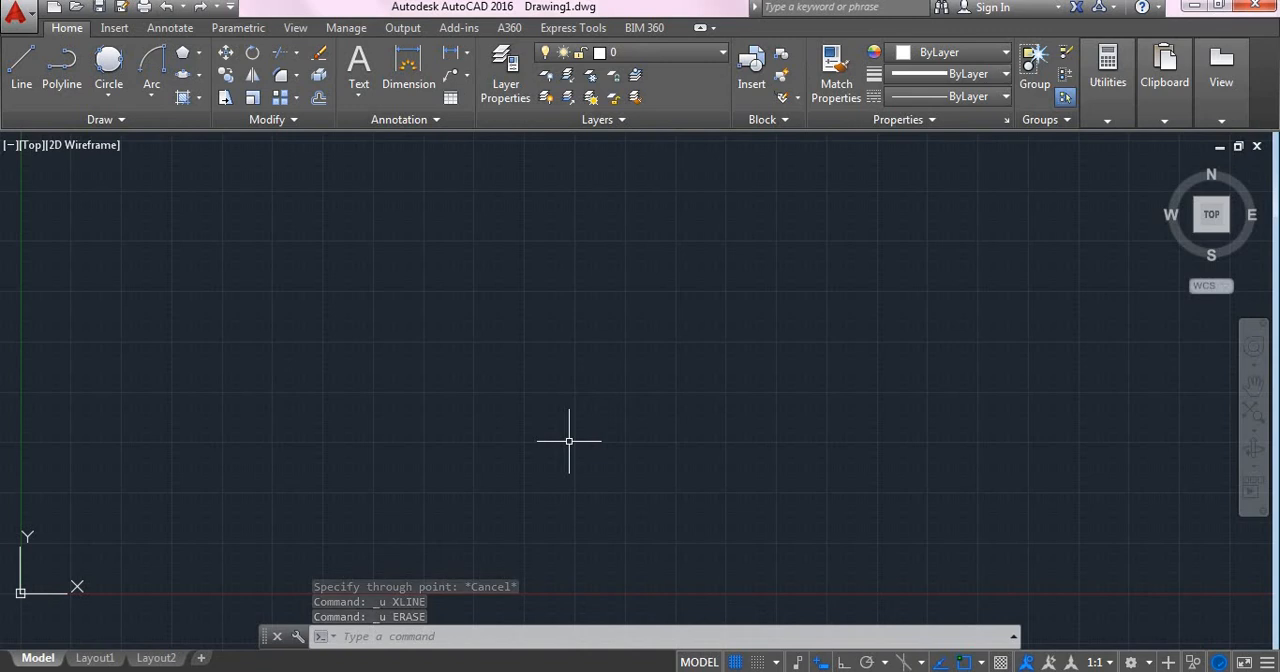
Step: Draw two rays from one start point with Ortho on, one running horizontally to the right and one vertically upward
{"action": "left_click", "coordinate": [98, 121]}
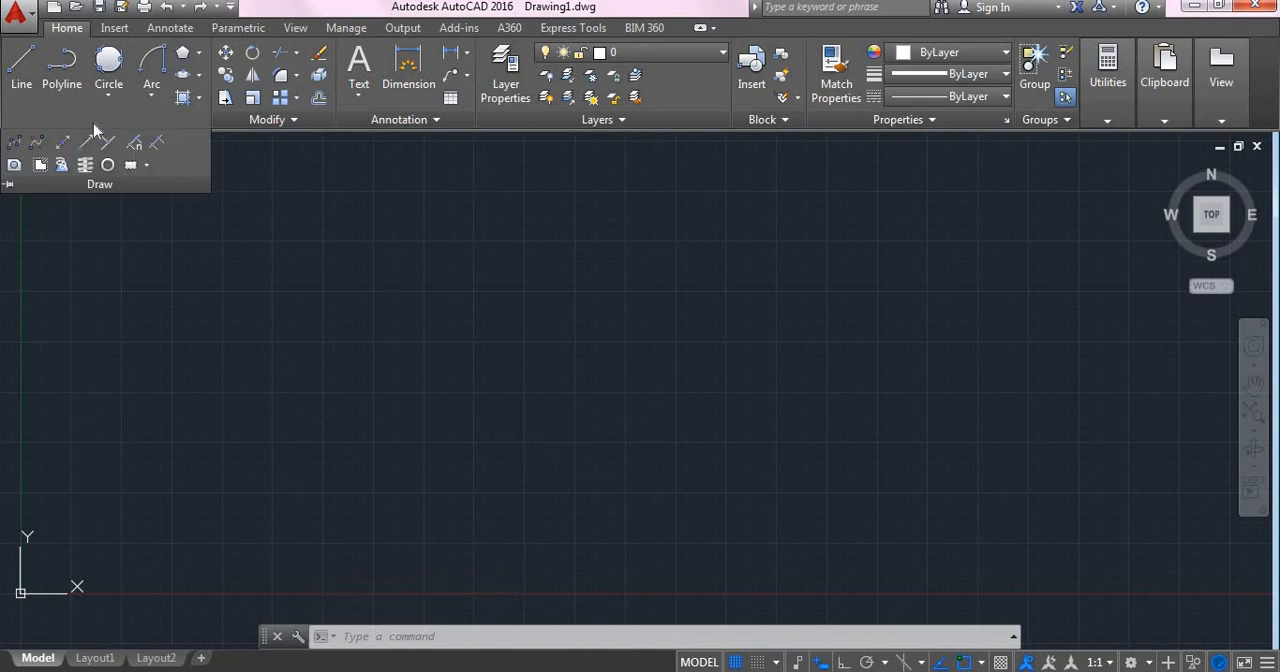
{"action": "left_click", "coordinate": [85, 145]}
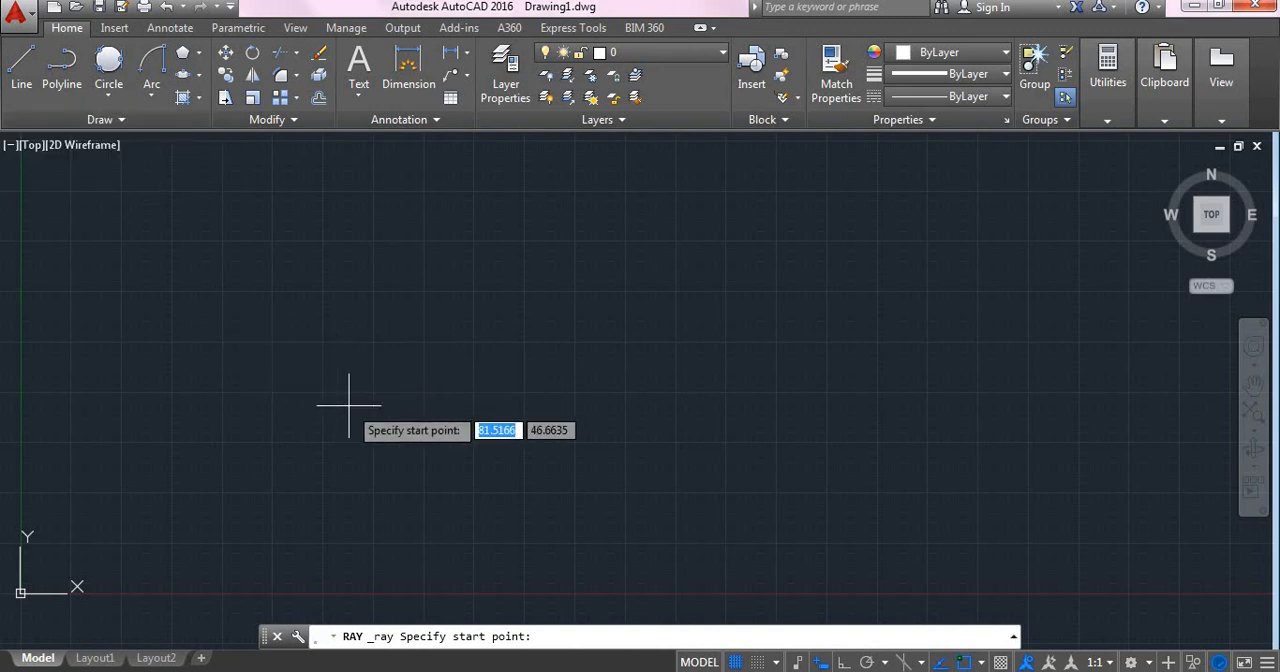
{"action": "left_click", "coordinate": [272, 394]}
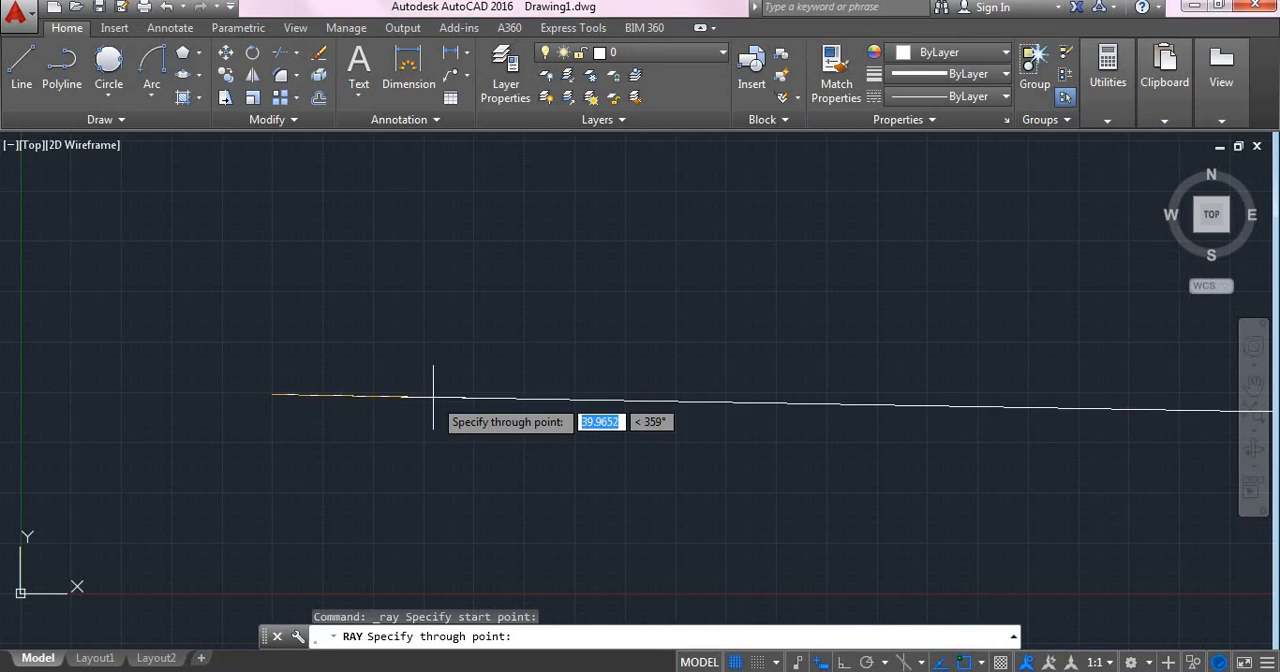
{"action": "key", "text": "F8"}
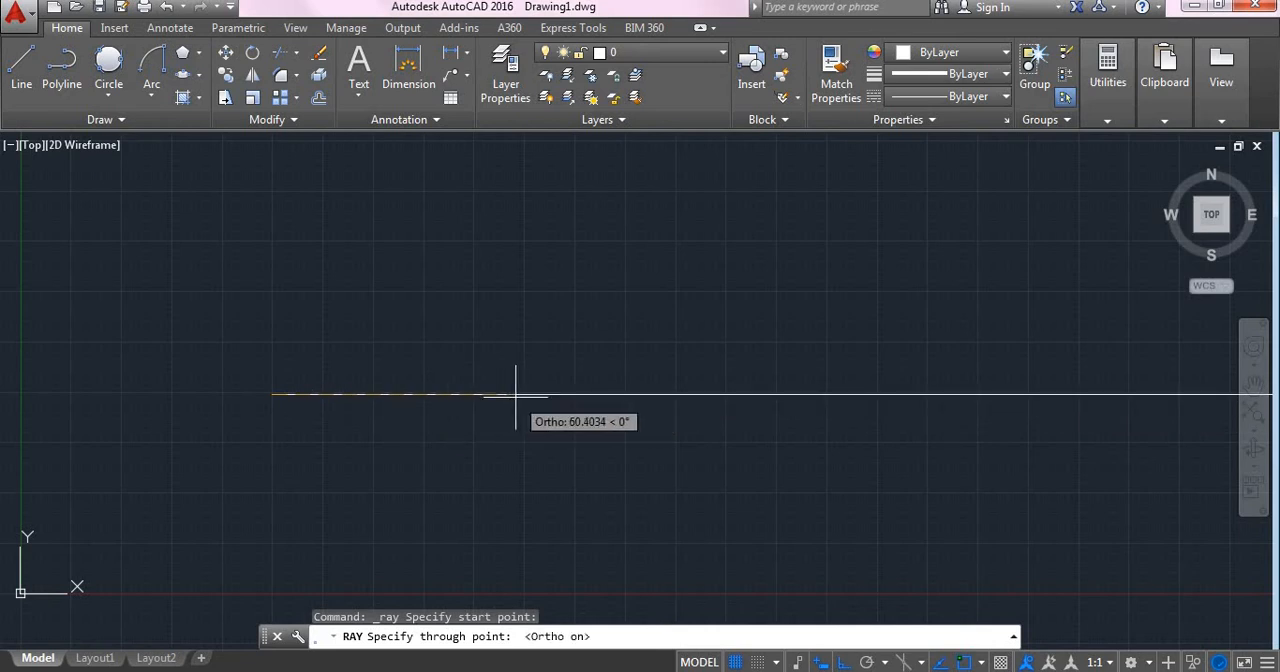
{"action": "left_click", "coordinate": [706, 420]}
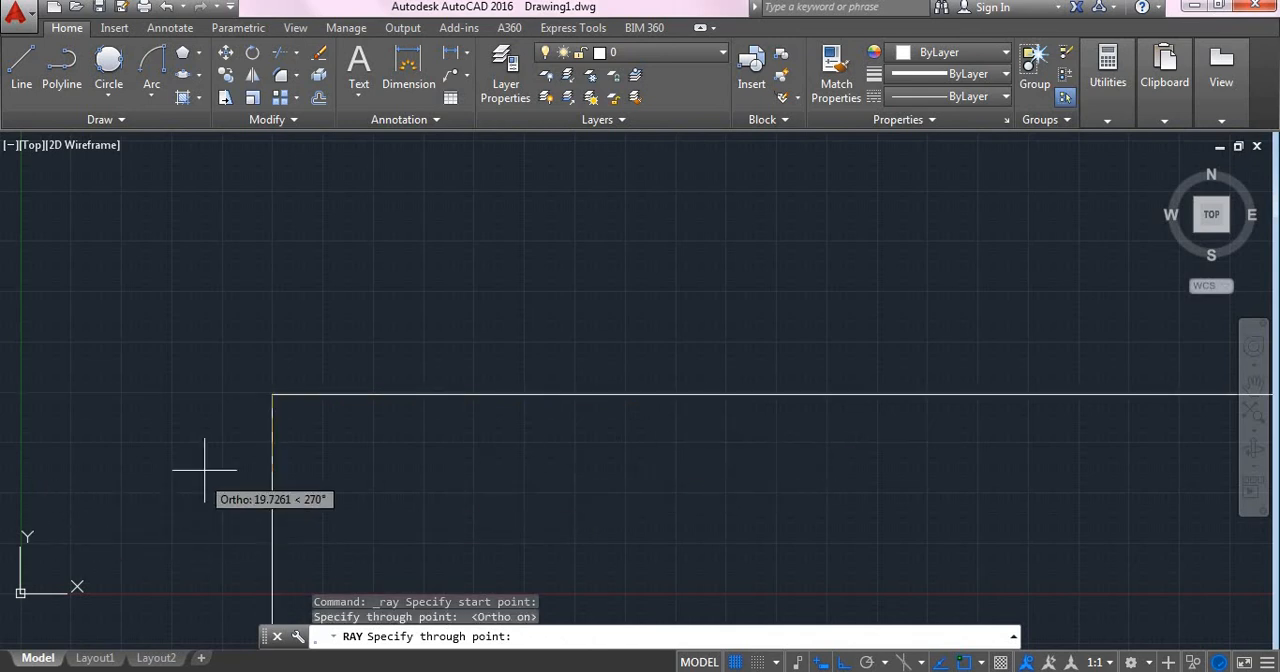
{"action": "left_click", "coordinate": [277, 294]}
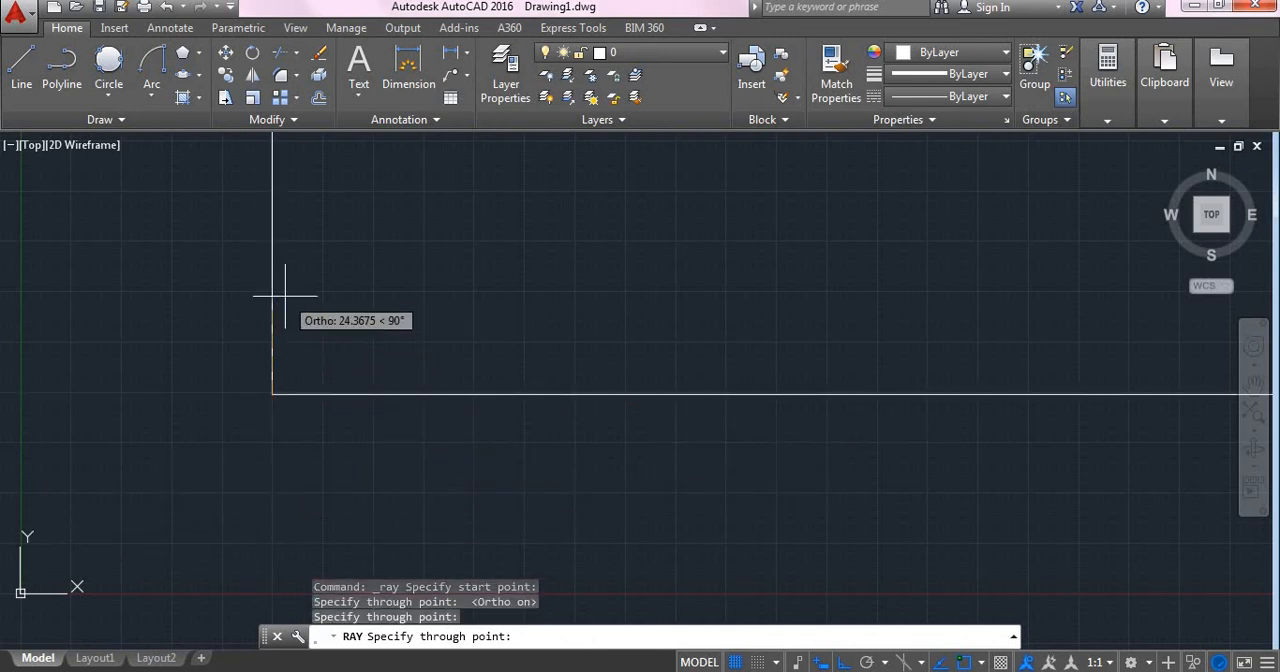
{"action": "key", "text": "Escape"}
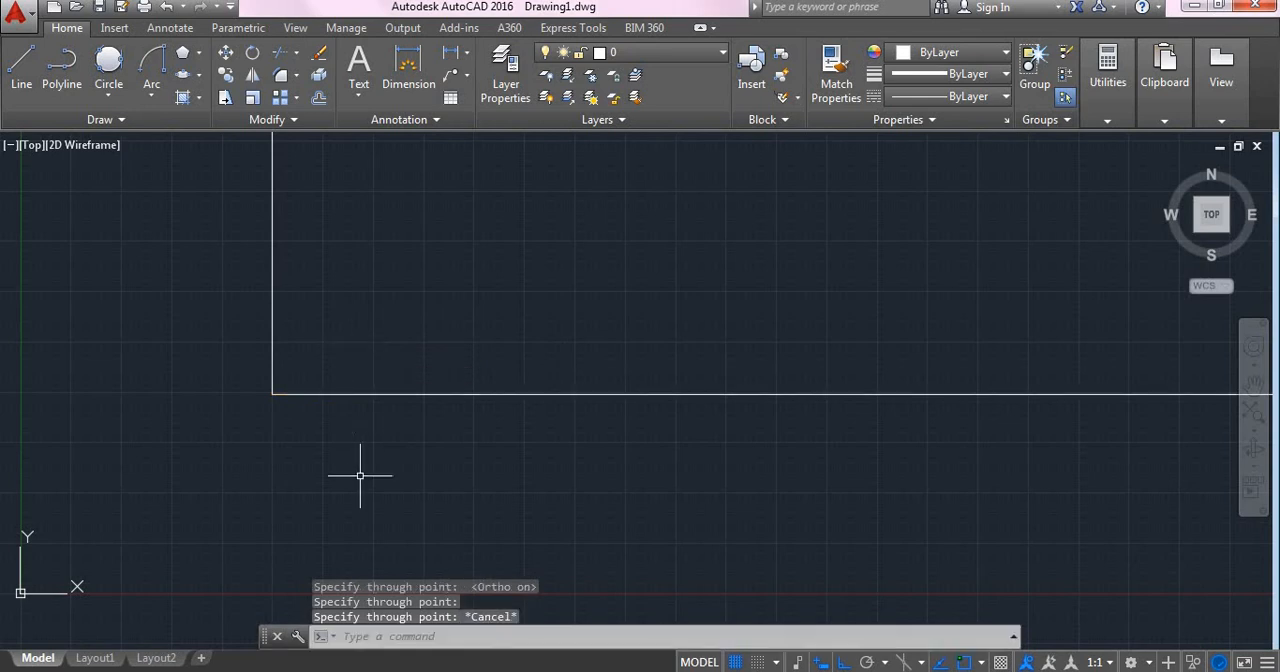
Step: Examine the two rays around their shared start point and how far they extend across the drawing
{"action": "scroll", "coordinate": [360, 476], "scroll_direction": "down", "scroll_amount": 2}
{"action": "scroll", "coordinate": [598, 420], "scroll_direction": "down", "scroll_amount": 4}
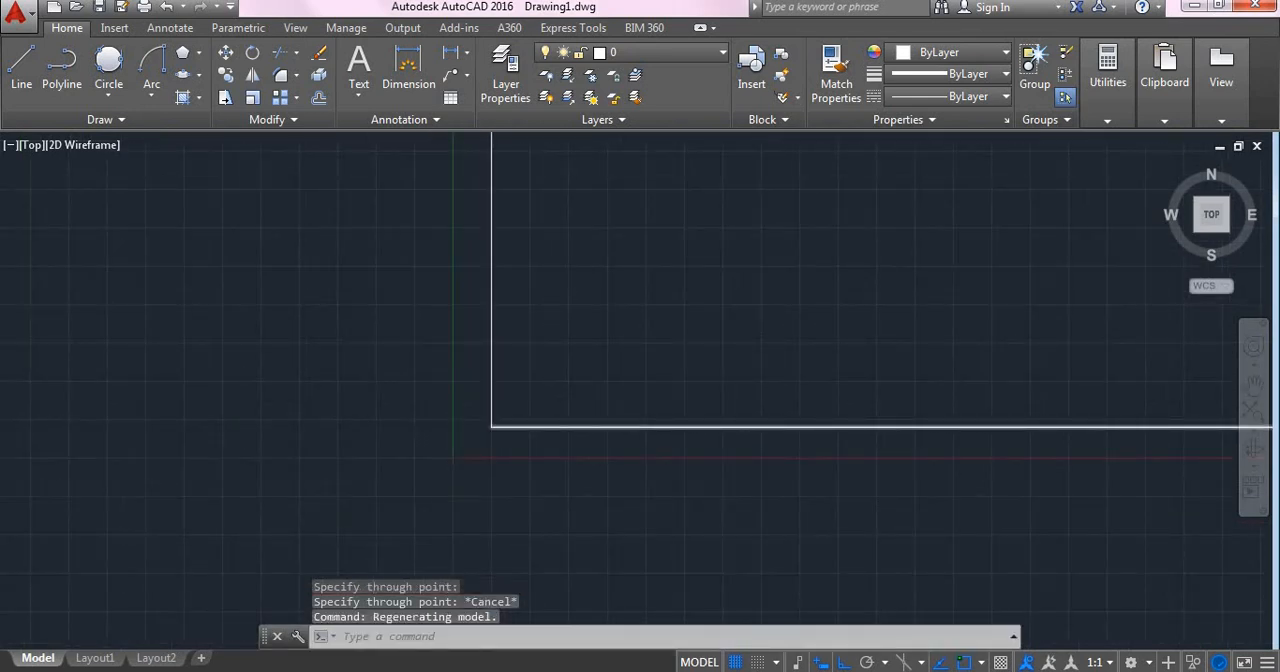
{"action": "mouse_move", "coordinate": [766, 362]}
{"action": "middle_mouse_down"}
{"action": "mouse_move", "coordinate": [414, 397]}
{"action": "mouse_move", "coordinate": [346, 437]}
{"action": "mouse_move", "coordinate": [246, 551]}
{"action": "middle_mouse_up"}
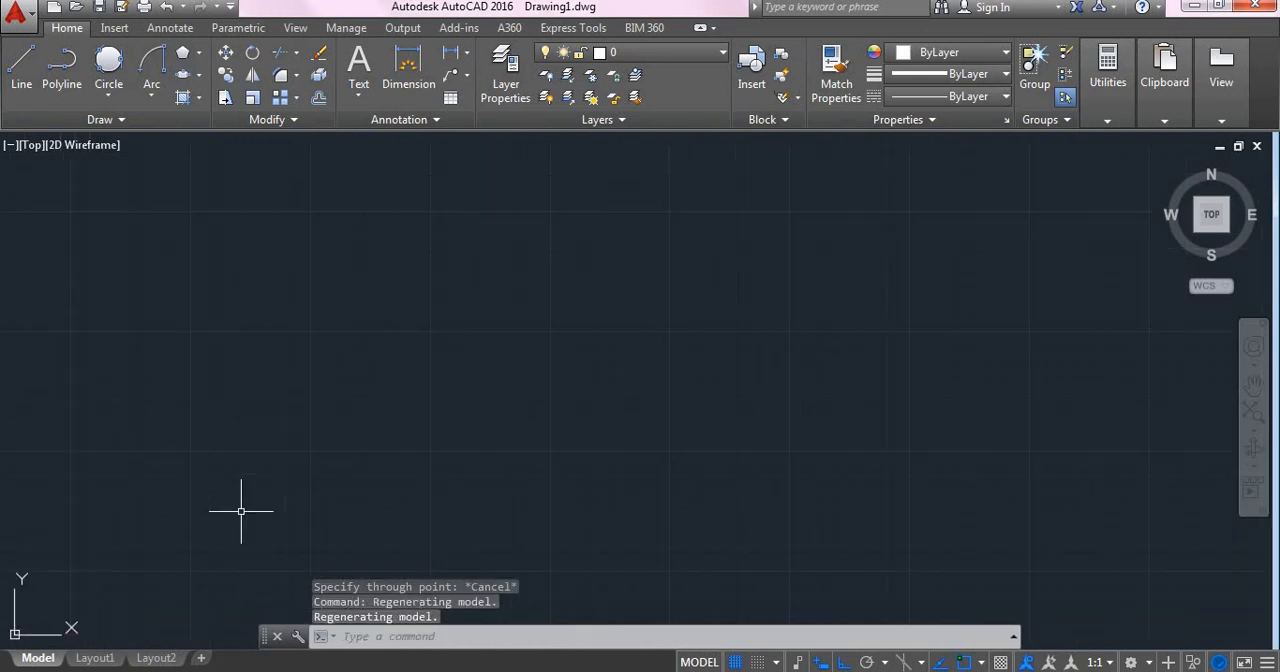
{"action": "scroll", "coordinate": [245, 510], "scroll_direction": "down", "scroll_amount": 6}
{"action": "scroll", "coordinate": [233, 513], "scroll_direction": "up", "scroll_amount": 2}
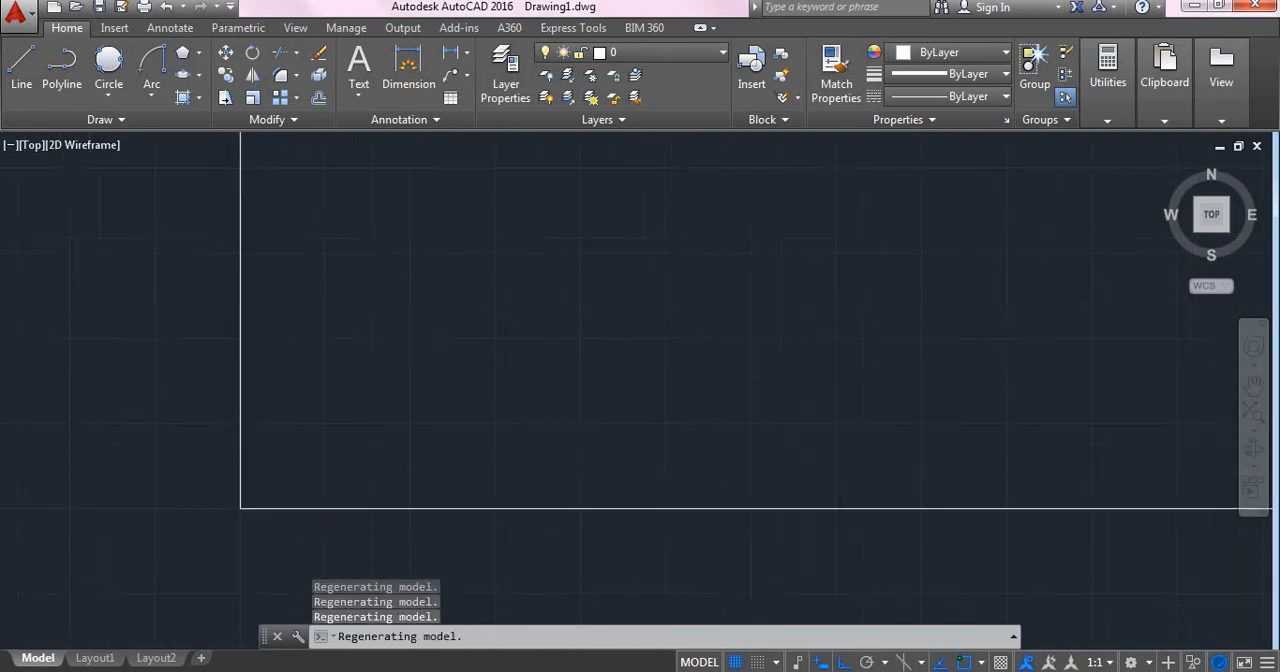
{"action": "middle_click_drag", "start_coordinate": [503, 383], "coordinate": [290, 454]}
{"action": "left_click", "coordinate": [290, 454]}
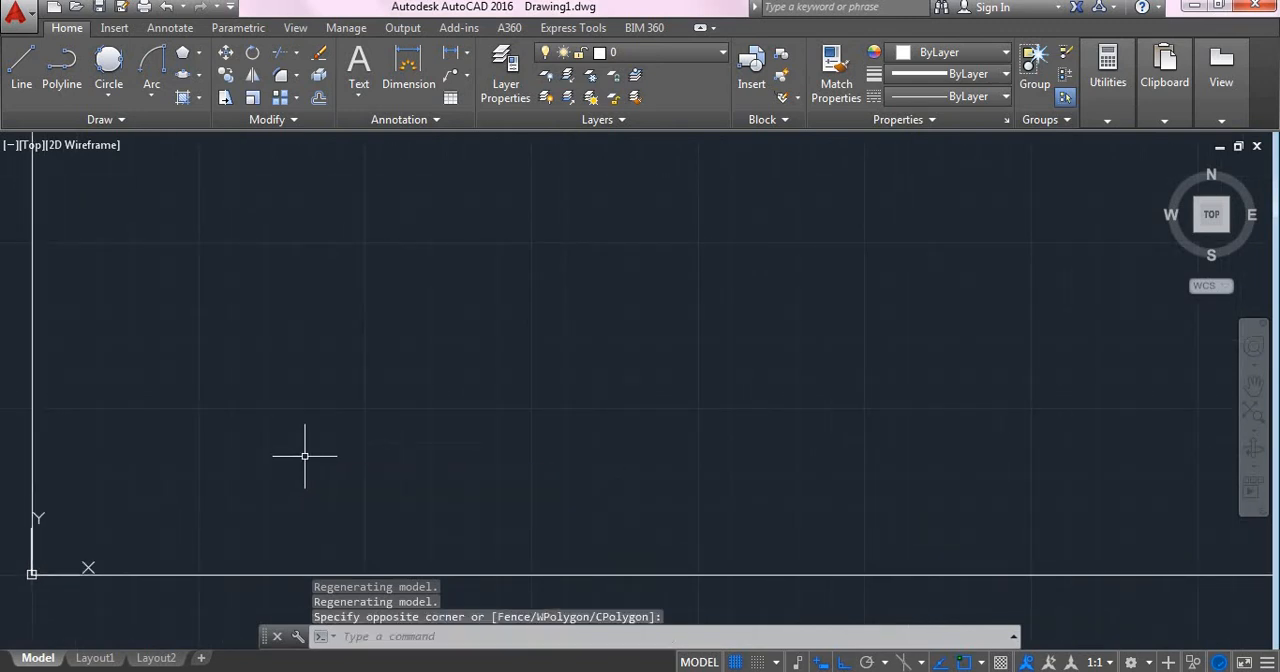
{"action": "key", "text": "Escape"}
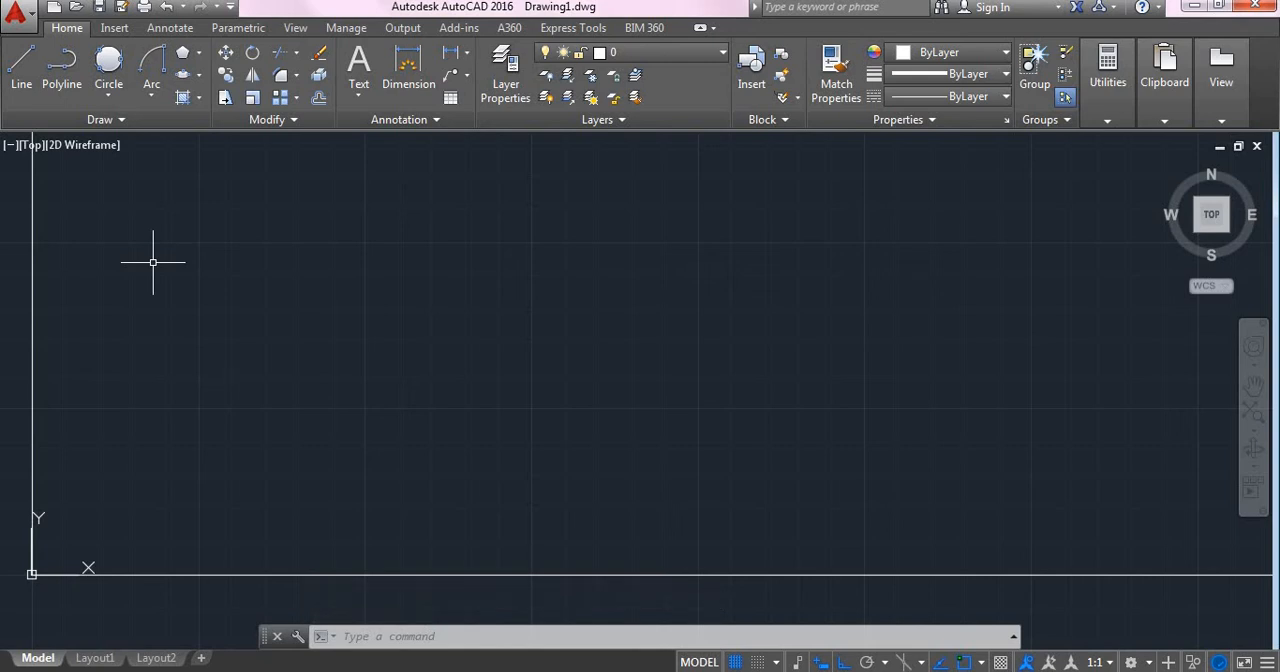
Step: Place four donuts side by side in a row, with an inside diameter of 10 and an outside diameter of 15
{"action": "type", "text": "ONUT"}
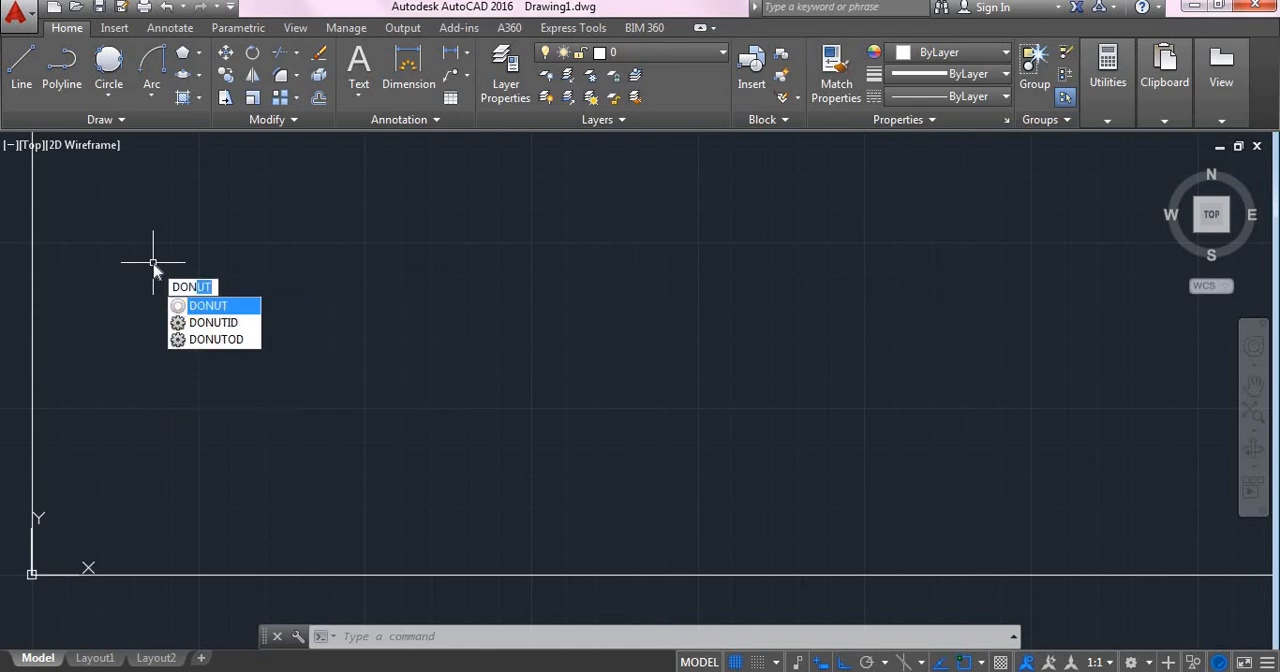
{"action": "key", "text": "Return"}
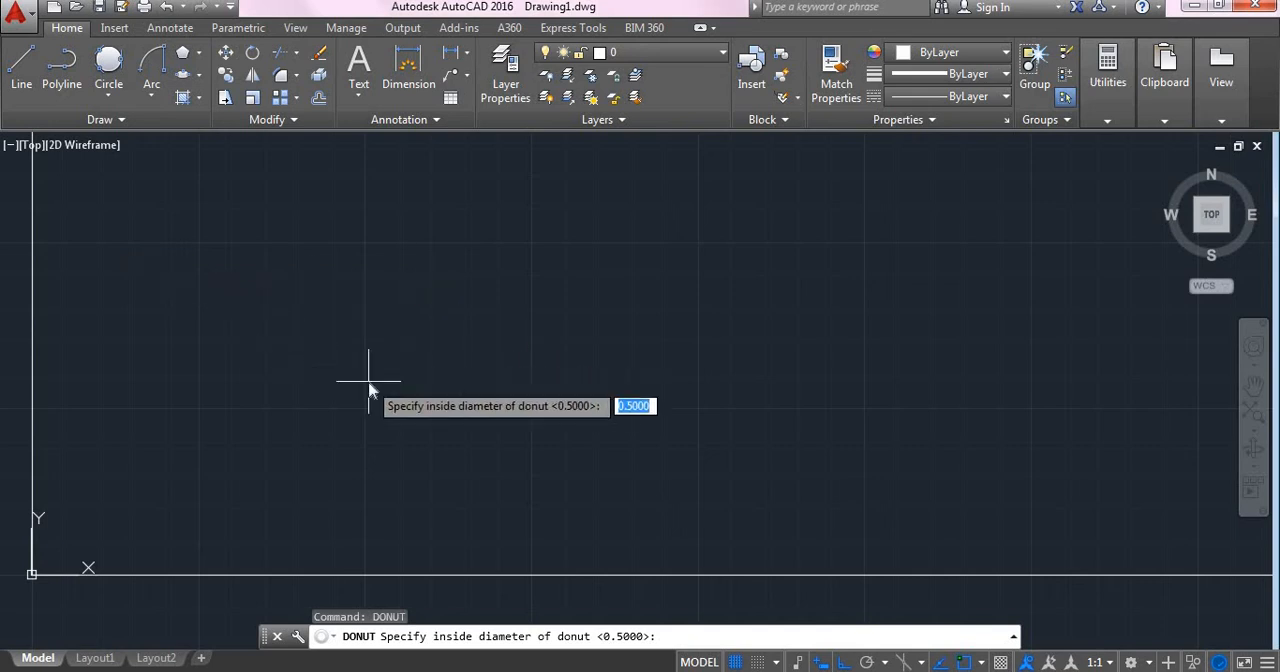
{"action": "type", "text": "10"}
{"action": "key", "text": "Return"}
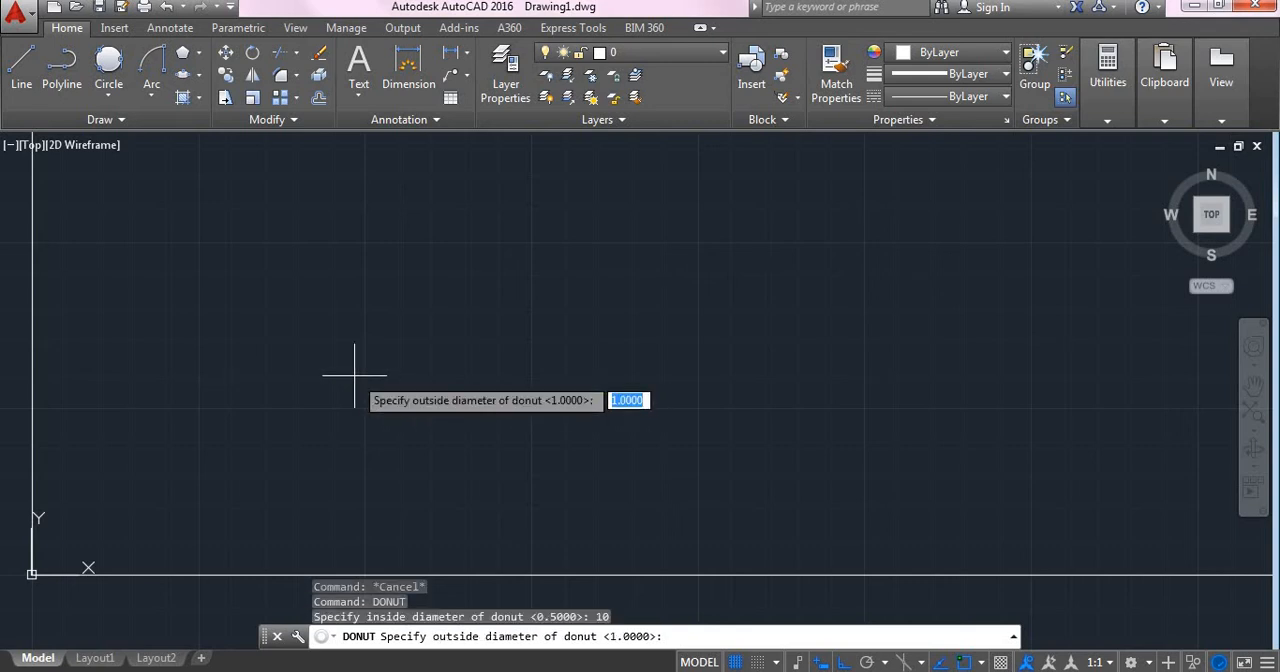
{"action": "type", "text": "15"}
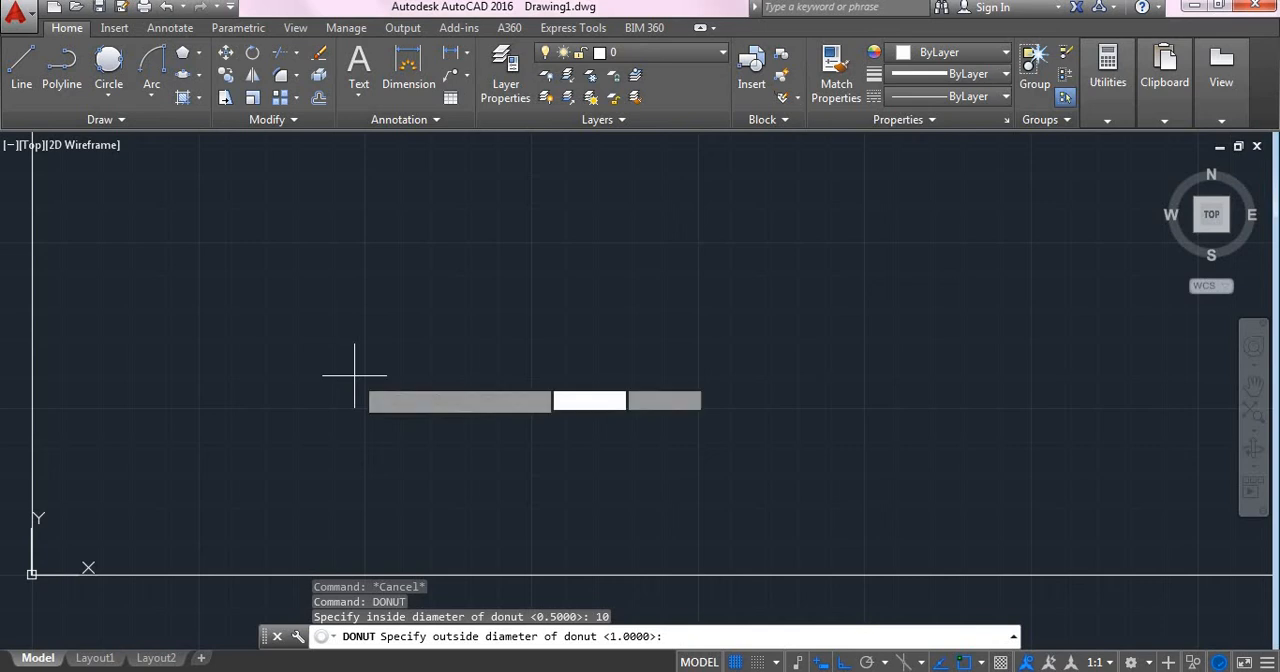
{"action": "key", "text": "Return"}
{"action": "scroll", "coordinate": [542, 366], "scroll_direction": "up", "scroll_amount": 1}
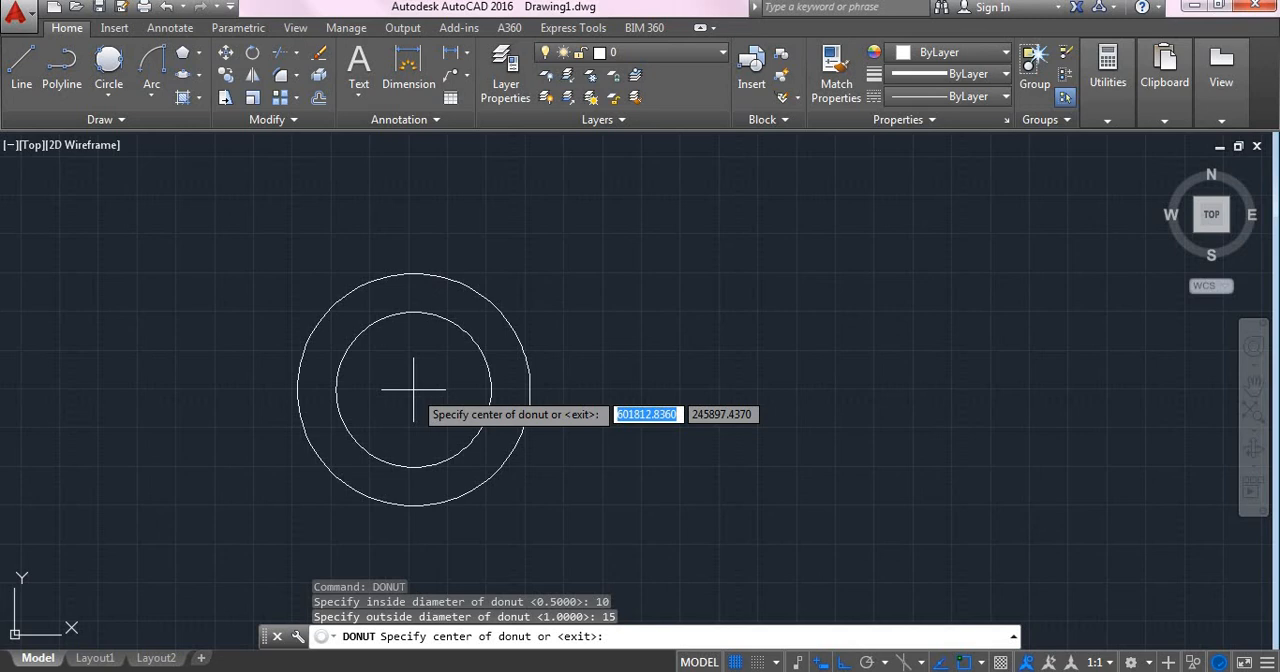
{"action": "left_click", "coordinate": [135, 316]}
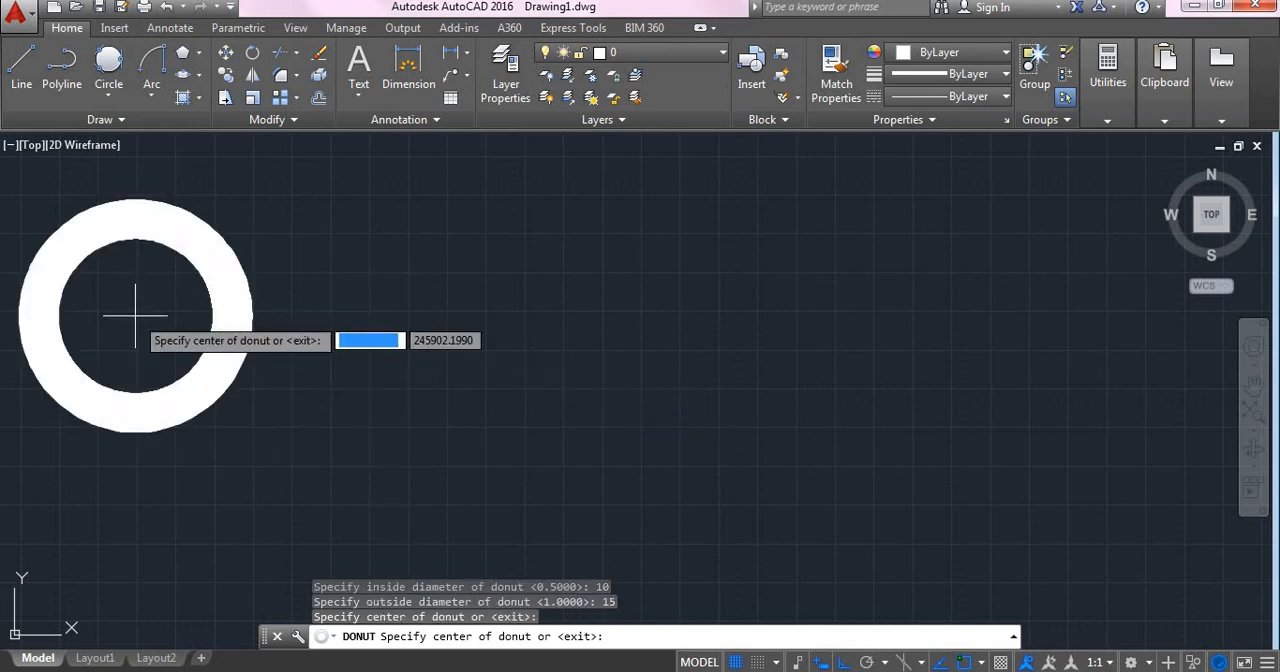
{"action": "left_click", "coordinate": [385, 314]}
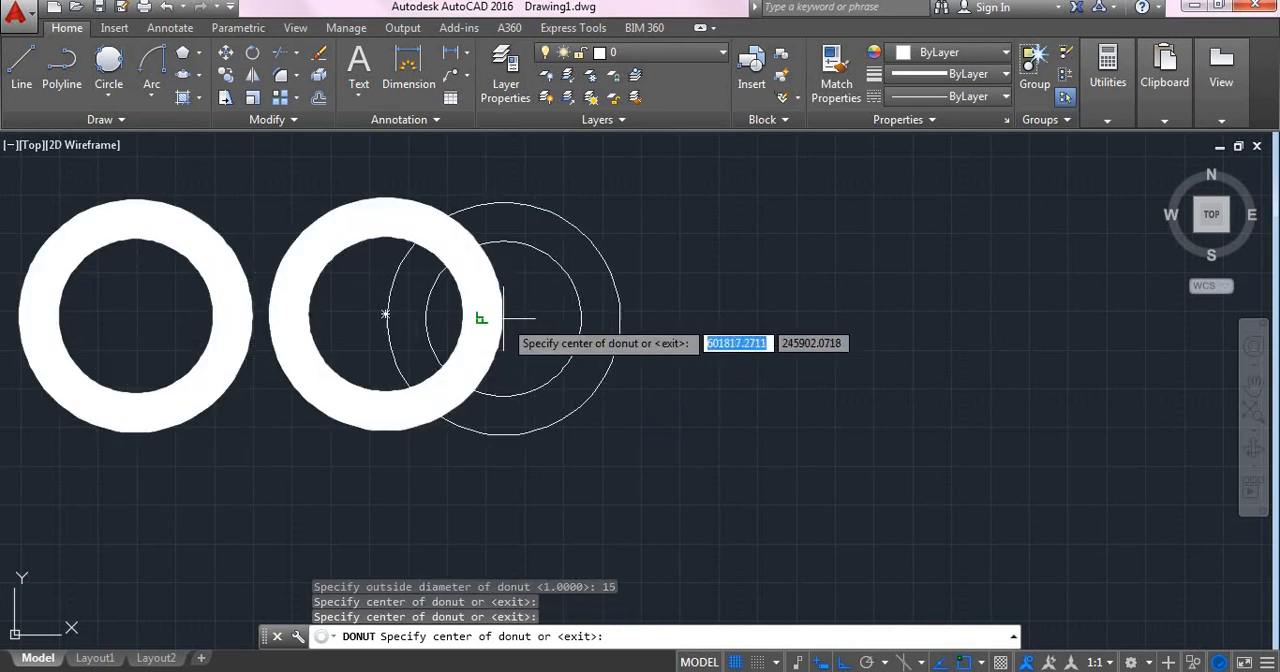
{"action": "left_click", "coordinate": [640, 299]}
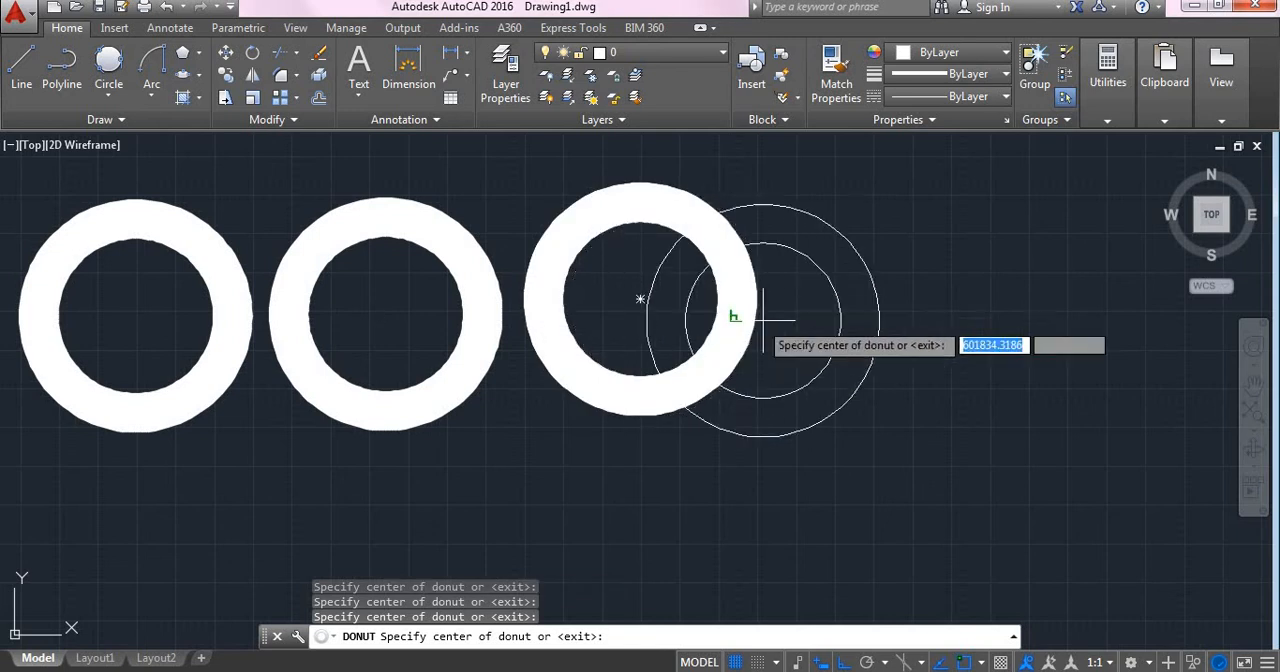
{"action": "left_click", "coordinate": [895, 285]}
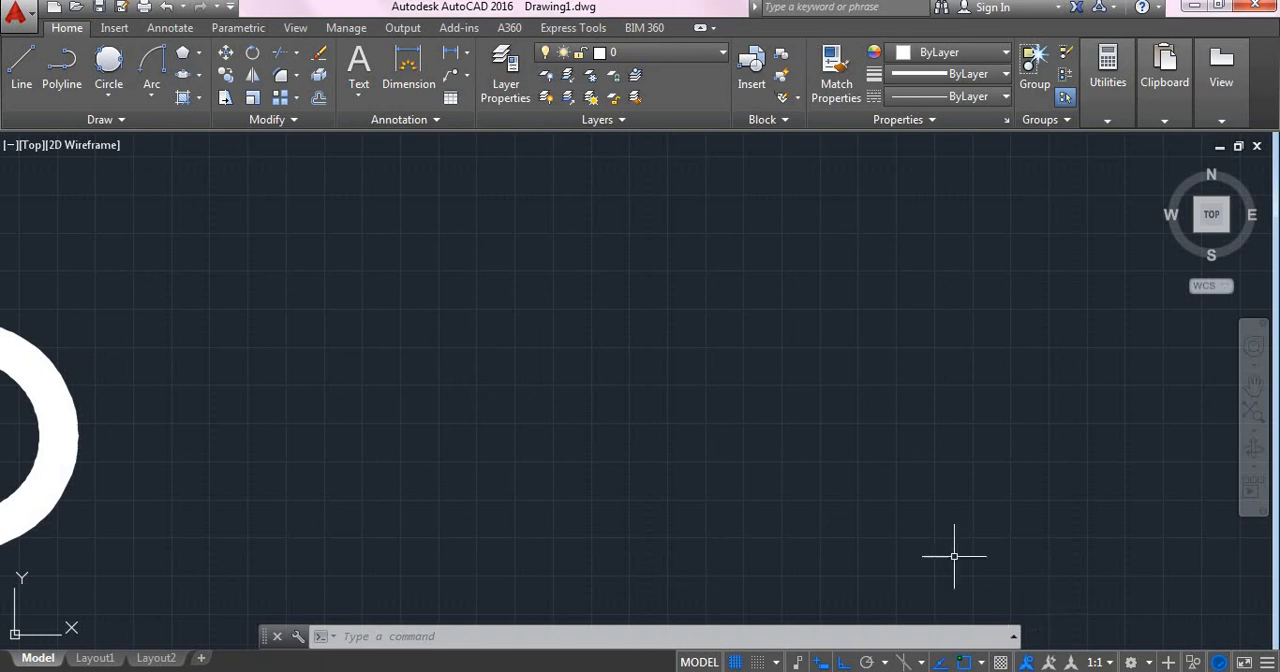
Step: Draw a rectangular revision cloud in the empty area beside the last donut of the row
{"action": "left_click", "coordinate": [134, 121]}
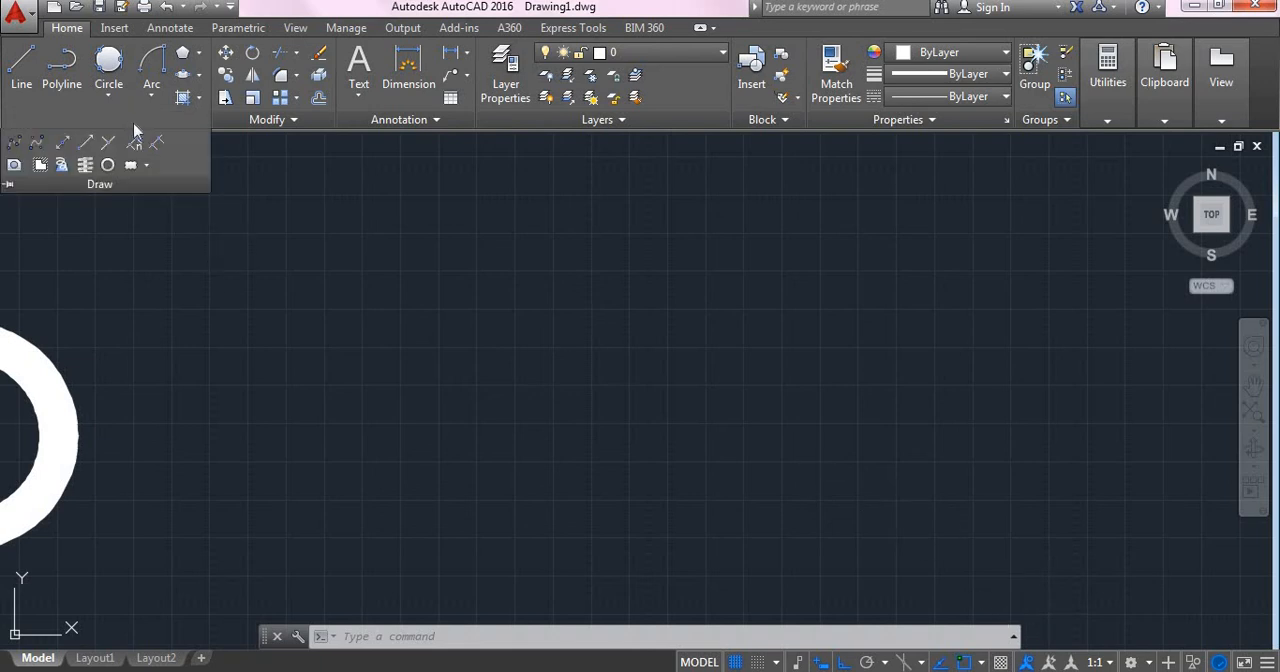
{"action": "left_click", "coordinate": [146, 164]}
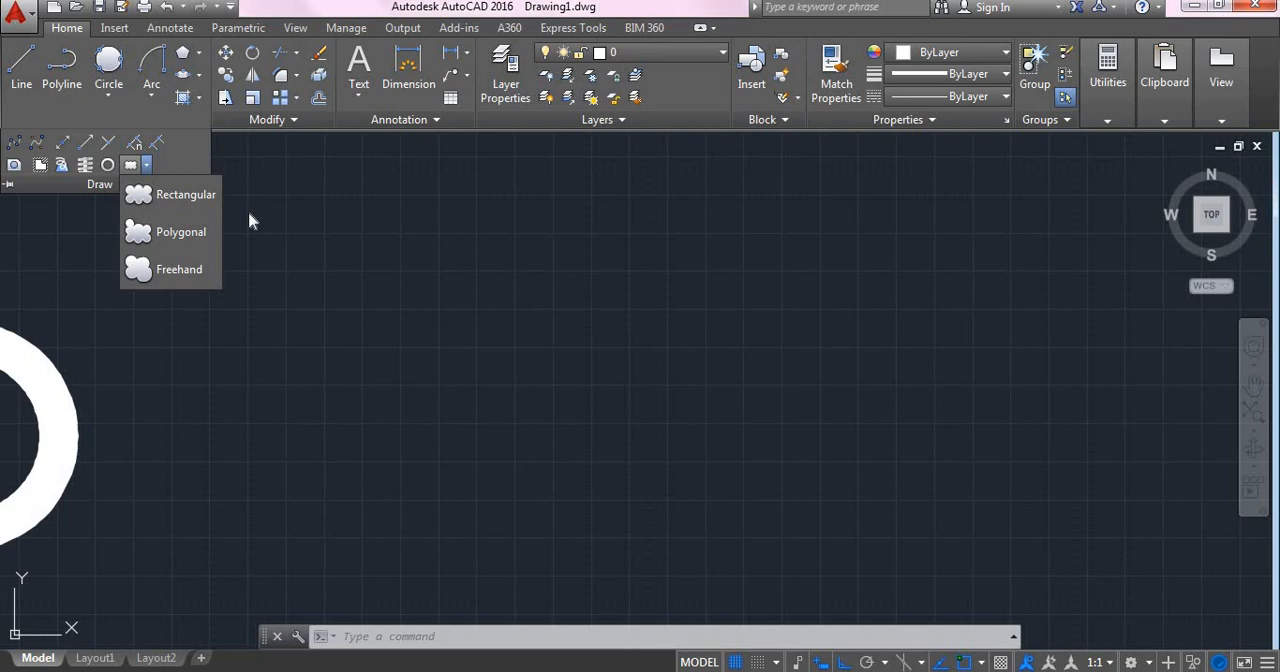
{"action": "left_click", "coordinate": [160, 196]}
{"action": "left_click", "coordinate": [263, 297]}
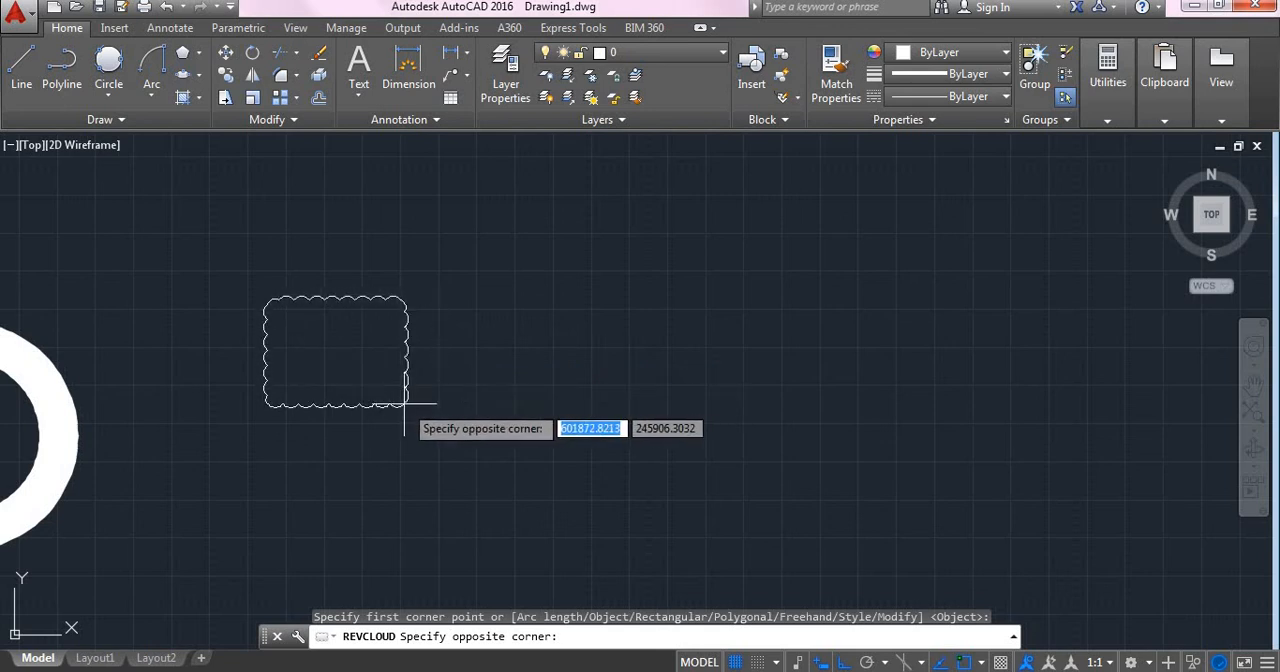
{"action": "left_click", "coordinate": [395, 371]}
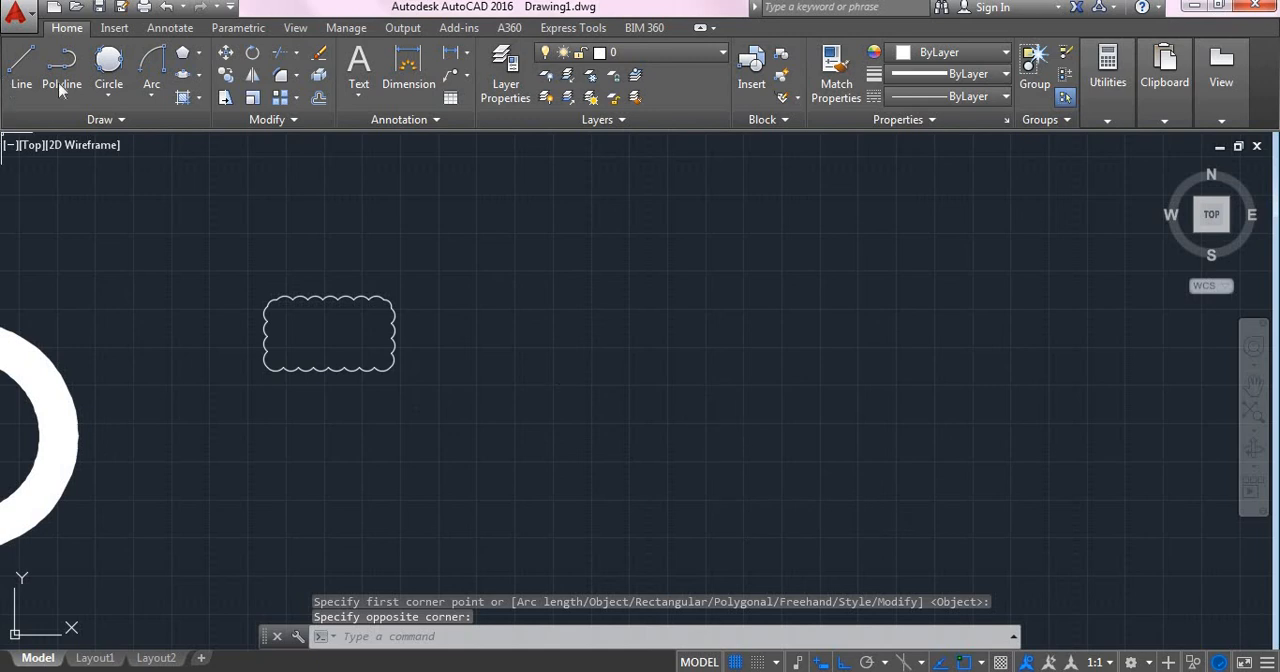
Step: Draw a closed polygonal revision cloud with five corners beside the rectangular cloud, larger than it
{"action": "left_click", "coordinate": [121, 115]}
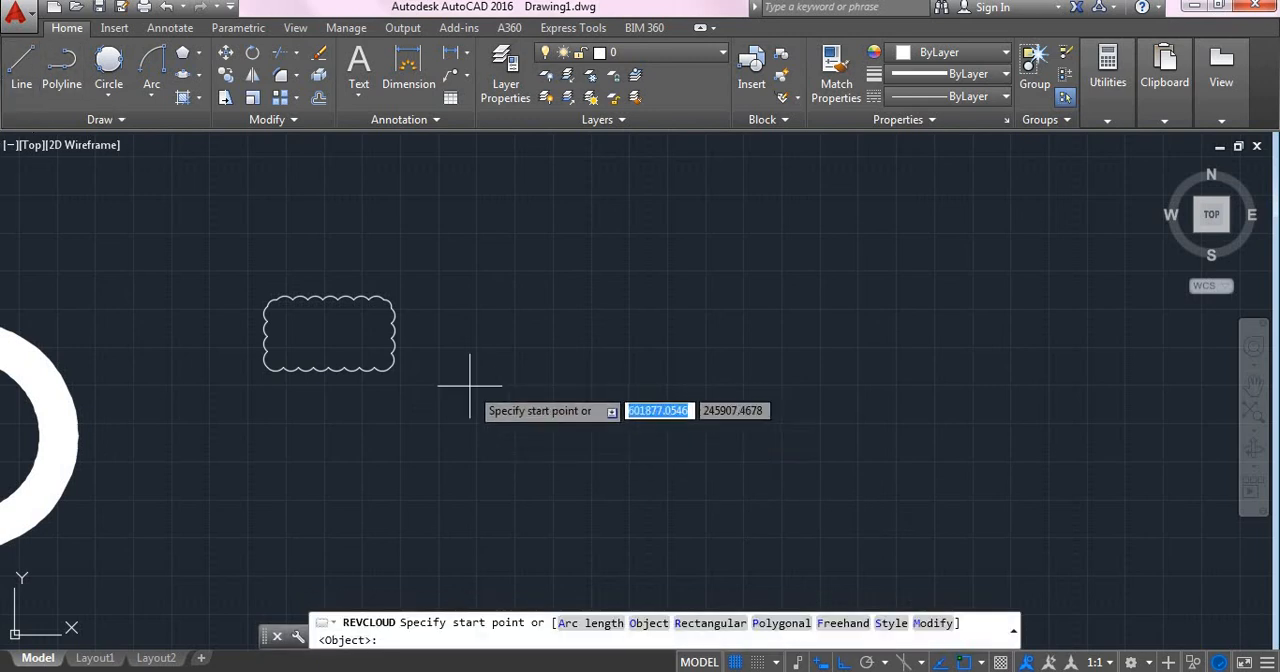
{"action": "left_click", "coordinate": [469, 382]}
{"action": "left_click", "coordinate": [514, 256]}
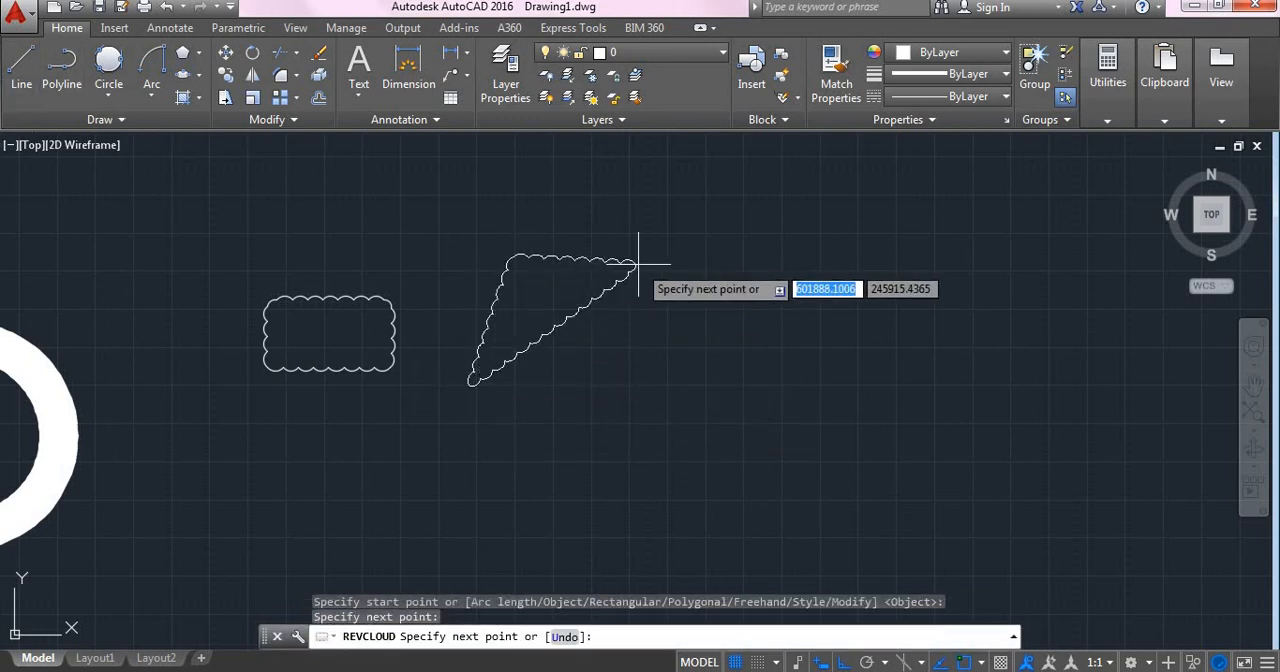
{"action": "left_click", "coordinate": [638, 266]}
{"action": "left_click", "coordinate": [704, 414]}
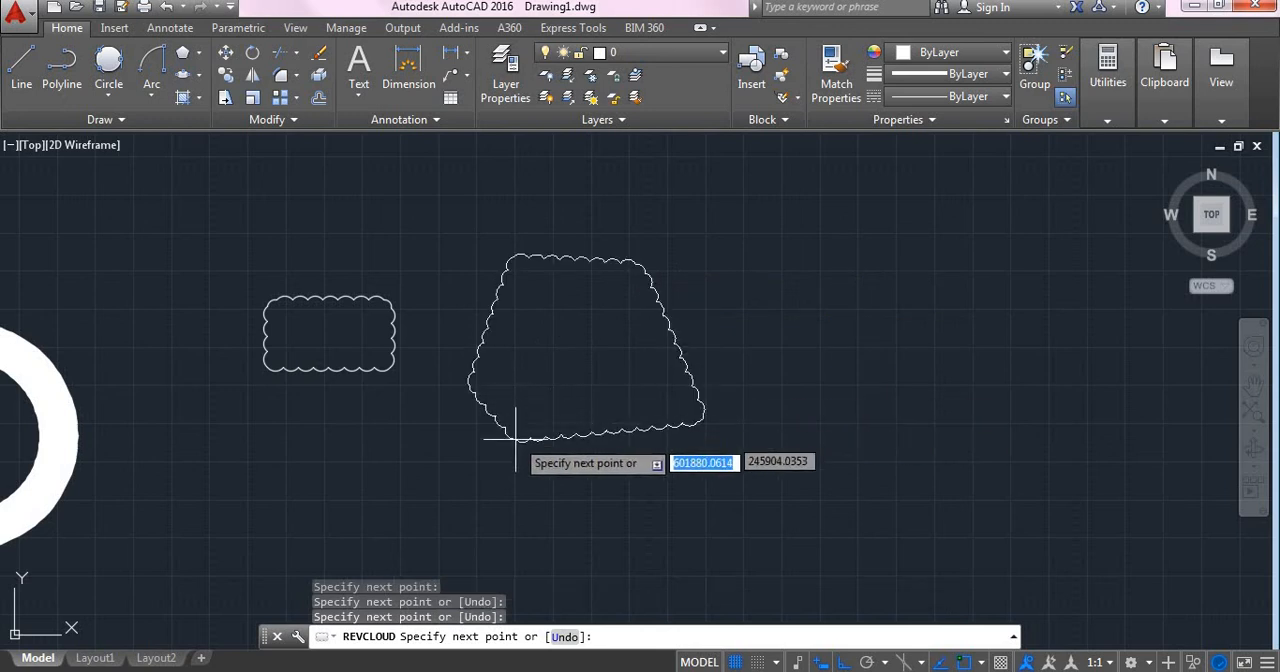
{"action": "left_click", "coordinate": [573, 481]}
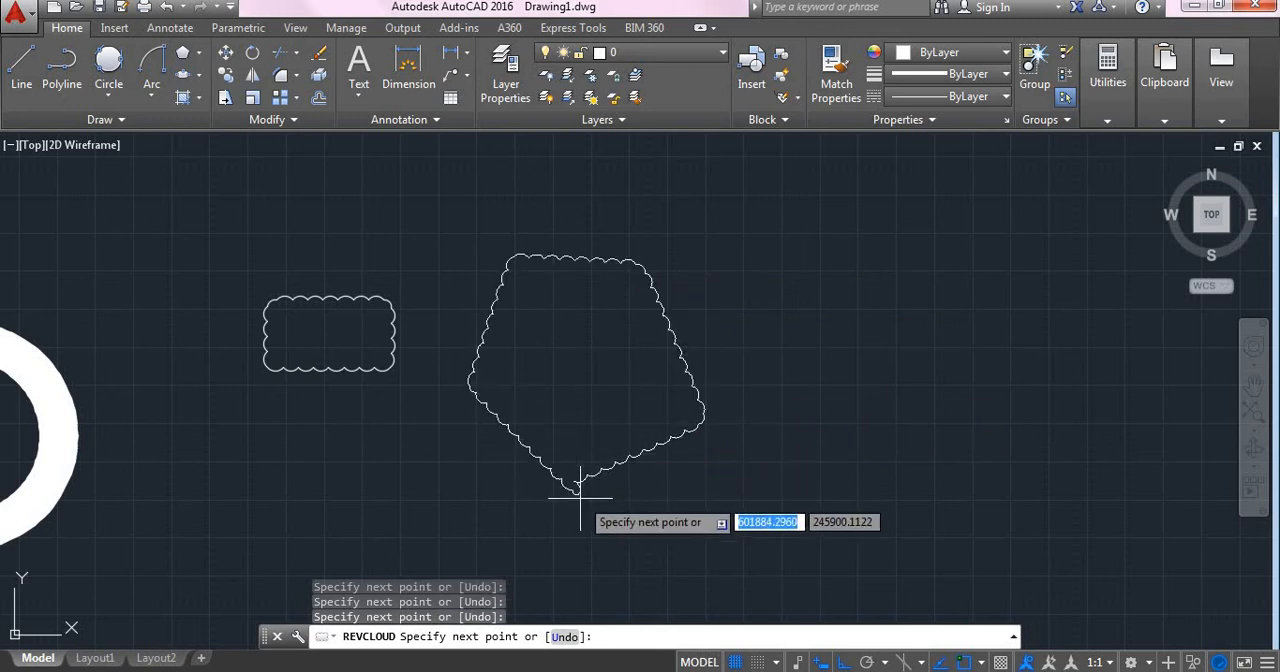
{"action": "key", "text": "Return"}
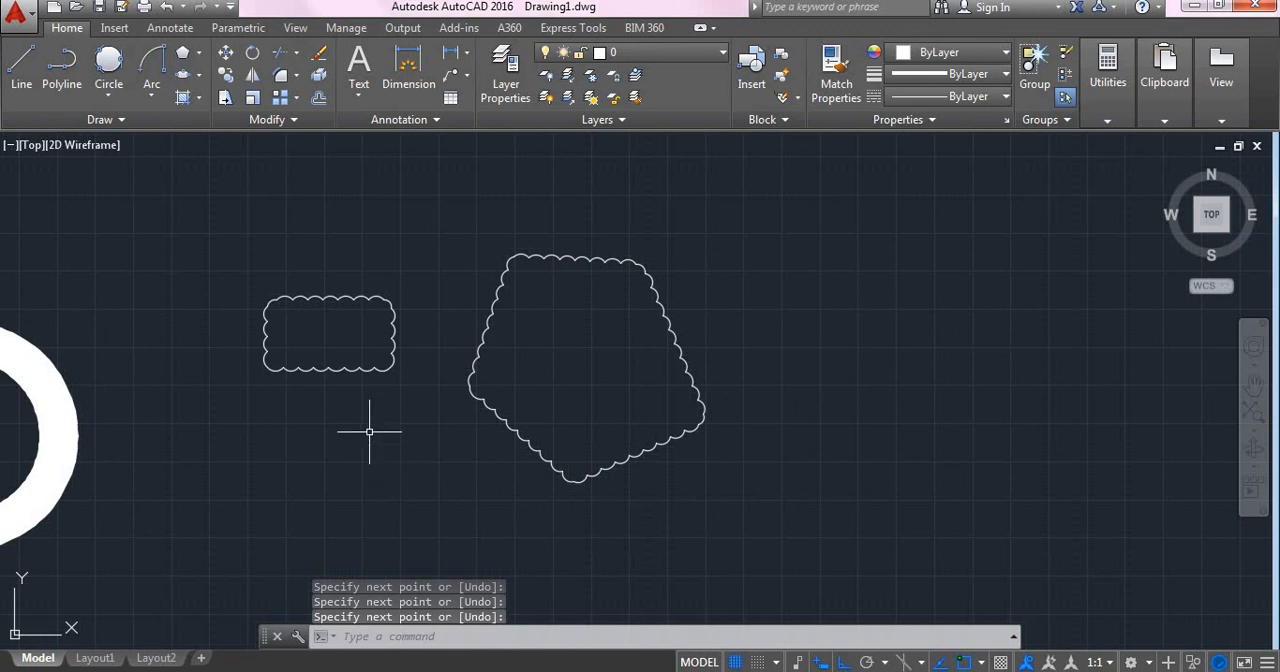
Step: Draw a closed freehand revision cloud with an irregular rounded outline beside the five-cornered cloud
{"action": "left_click", "coordinate": [121, 120]}
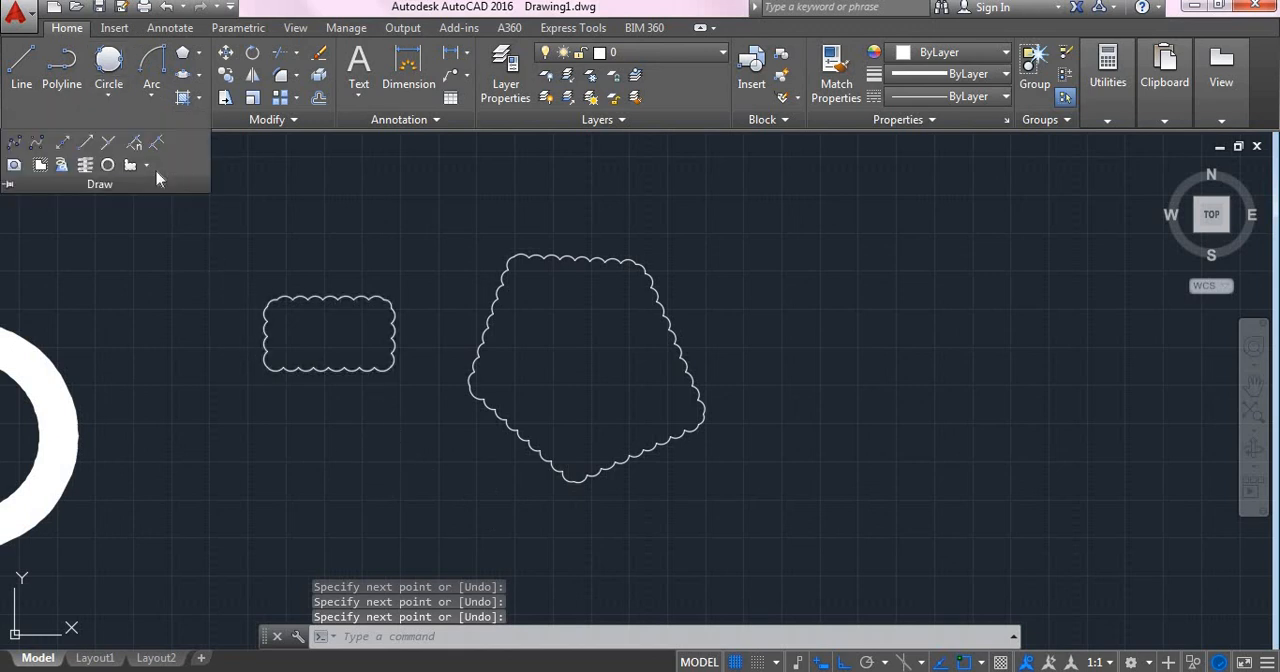
{"action": "left_click", "coordinate": [146, 165]}
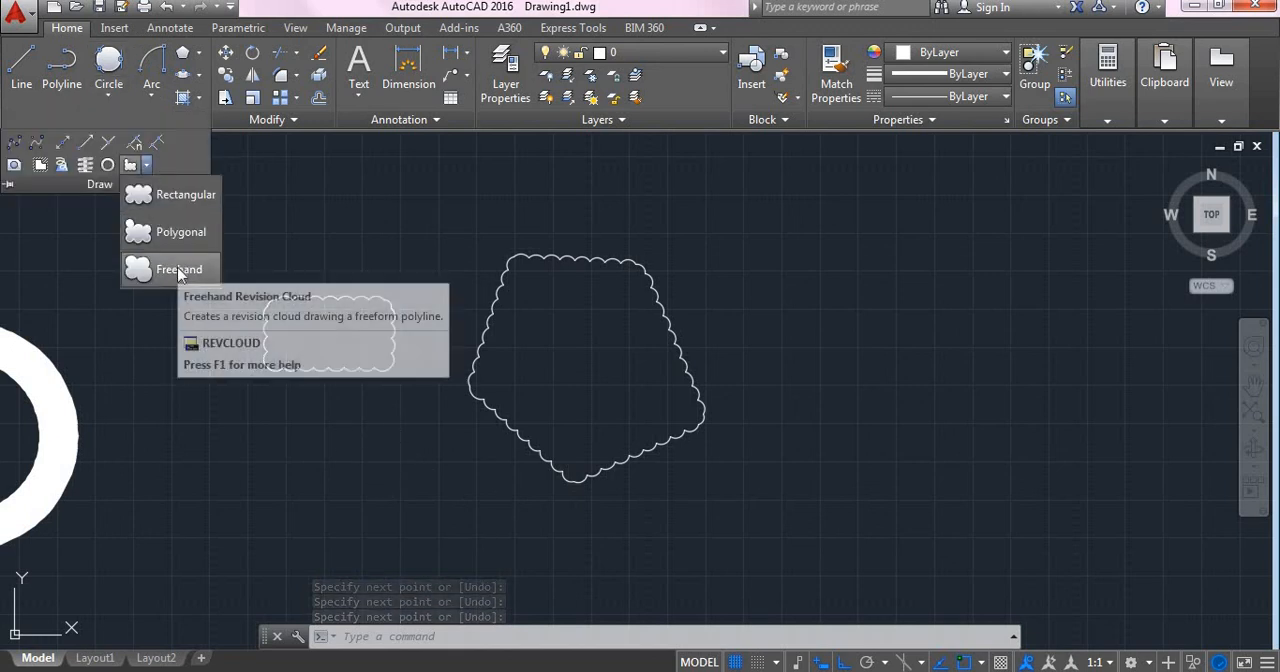
{"action": "left_click", "coordinate": [179, 270]}
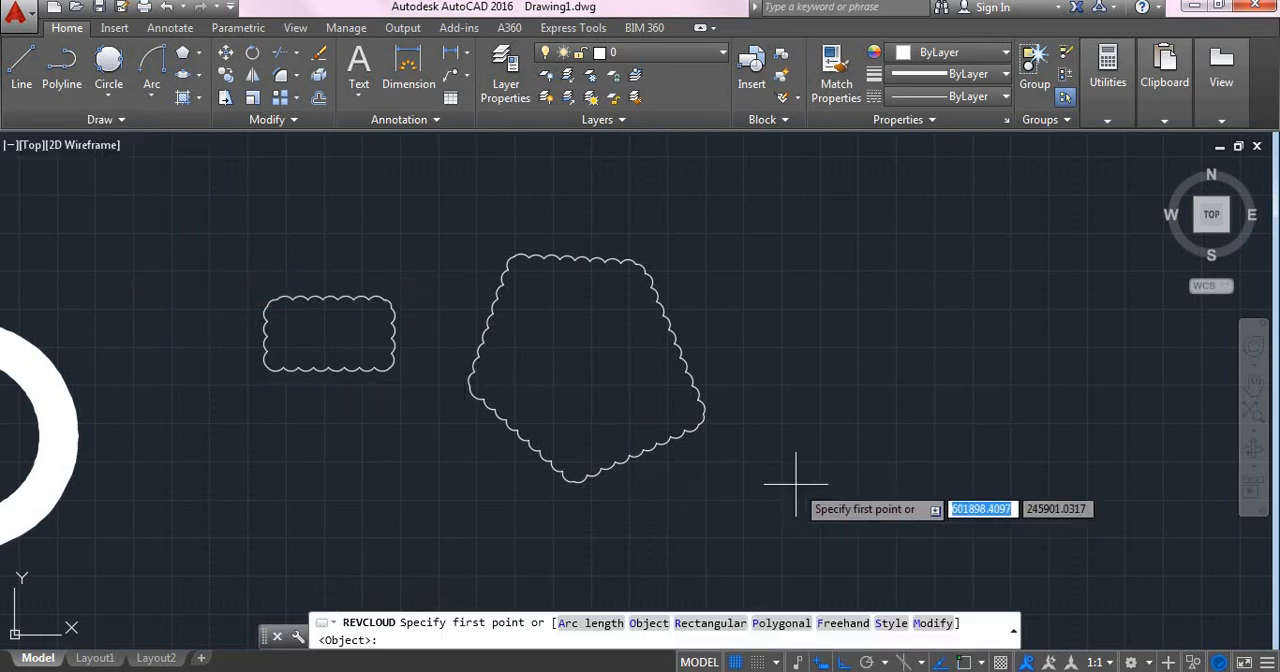
{"action": "middle_click_drag", "start_coordinate": [769, 471], "coordinate": [663, 471]}
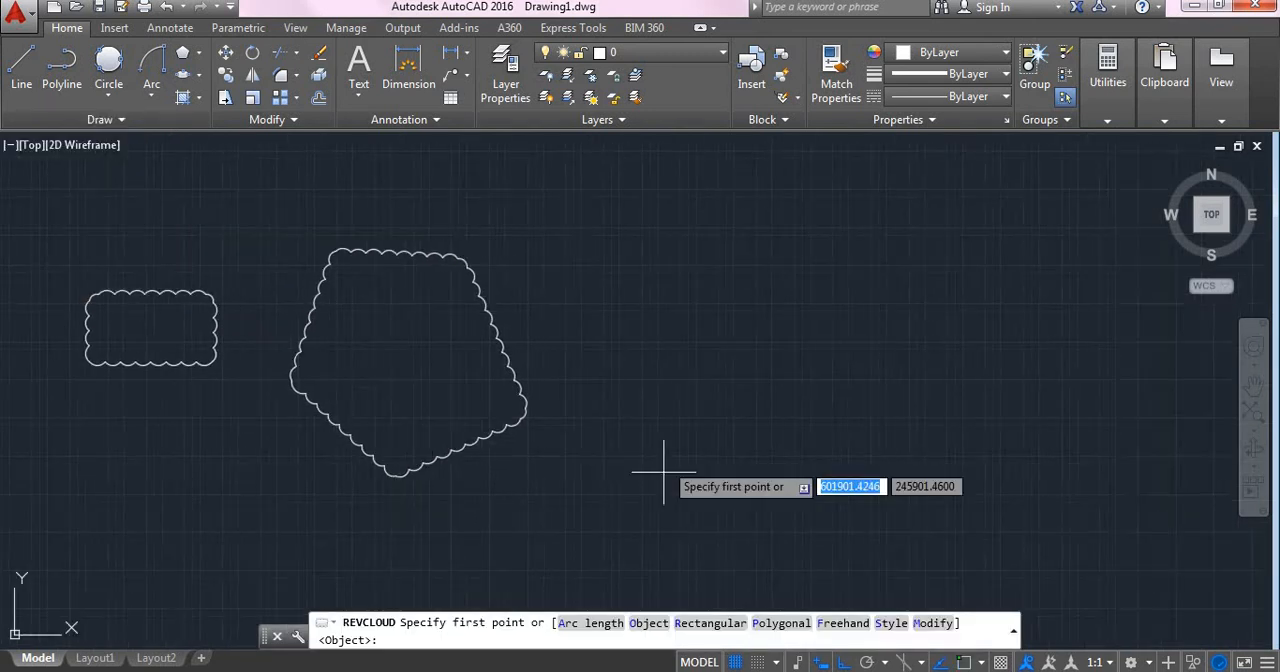
{"action": "left_click", "coordinate": [671, 458]}
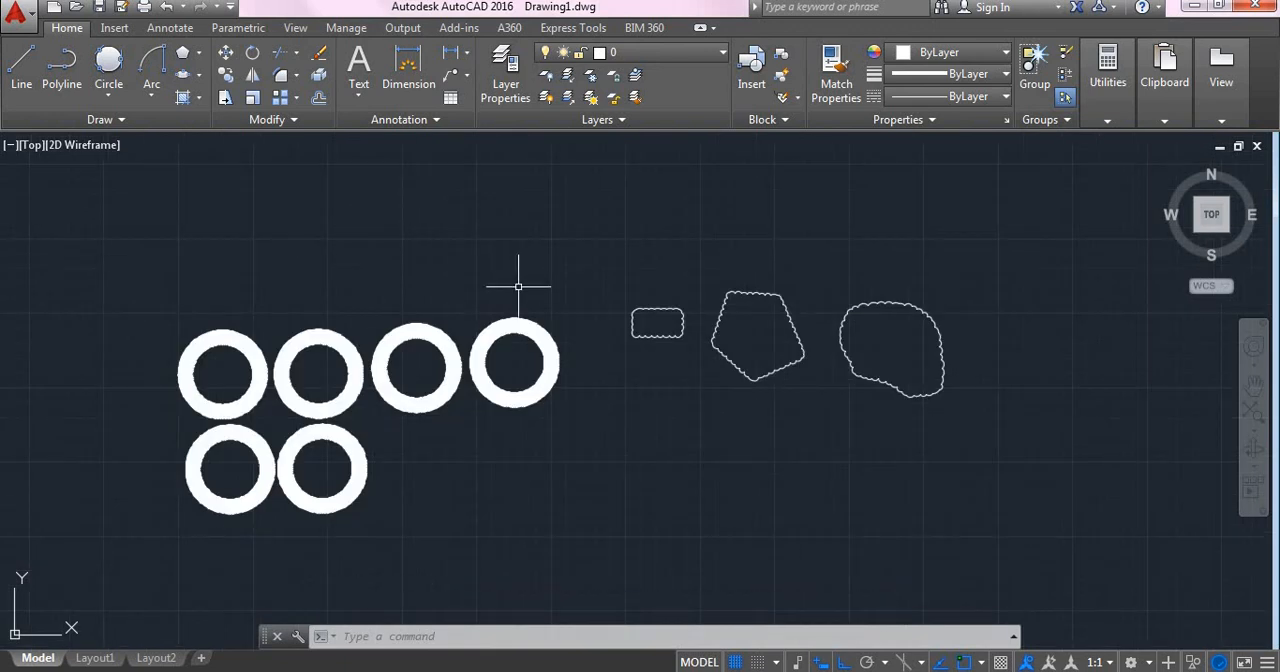
Step: Create a six-sided wipeout around the donuts, covering all of them except the upper part of the last one in the upper row
{"action": "left_click", "coordinate": [120, 120]}
{"action": "left_click", "coordinate": [120, 124]}
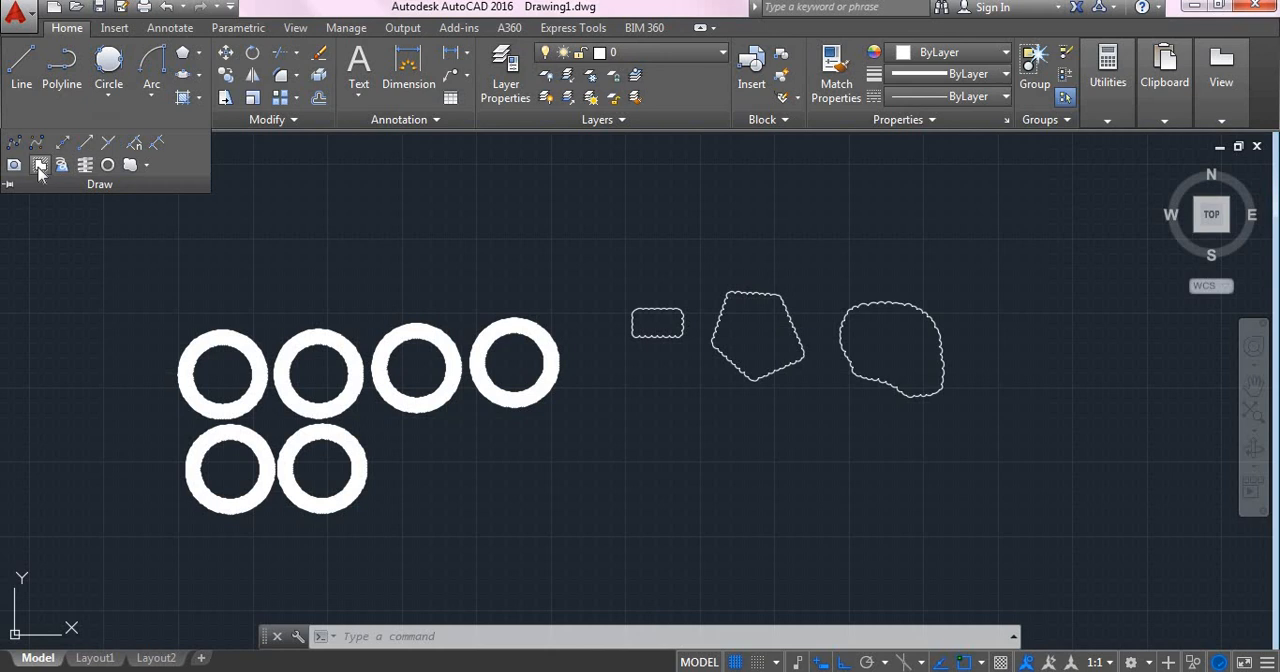
{"action": "left_click", "coordinate": [40, 170]}
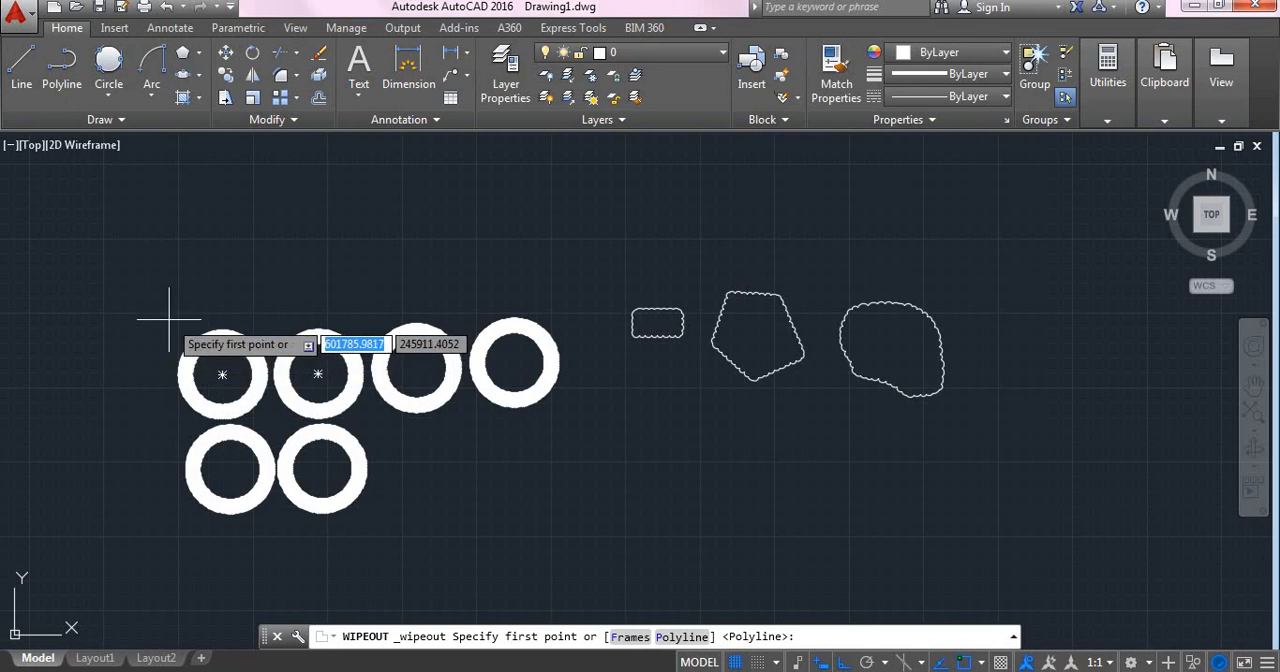
{"action": "left_click", "coordinate": [169, 319]}
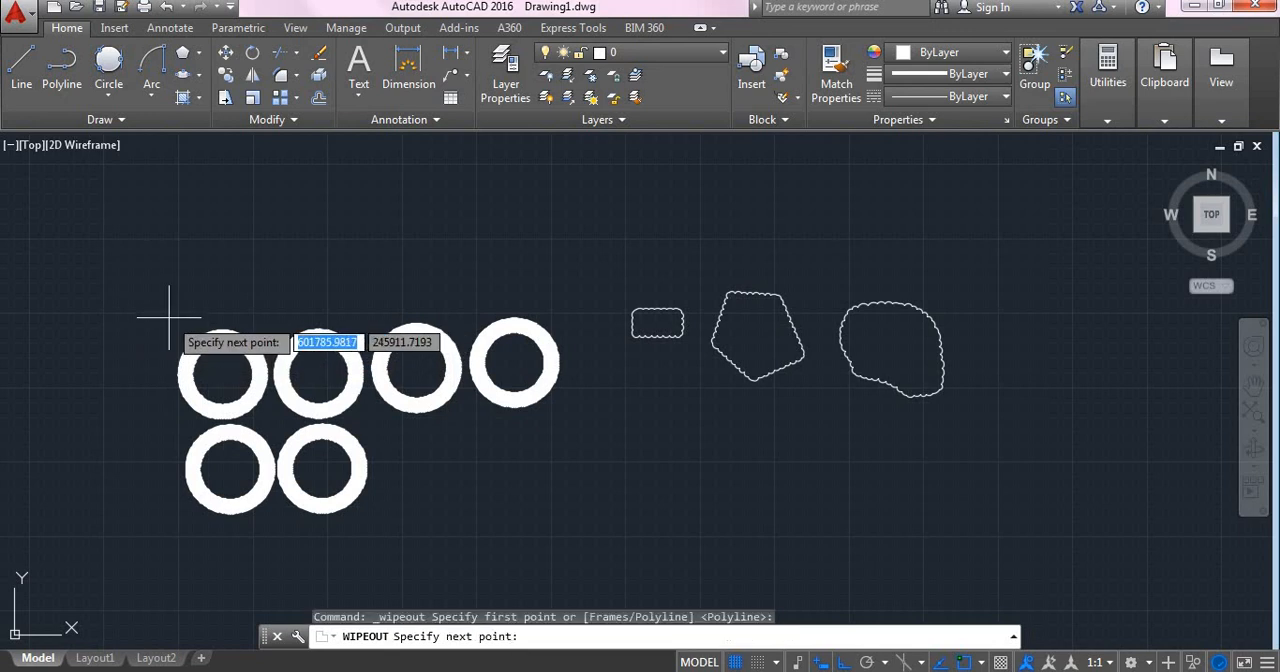
{"action": "left_click", "coordinate": [397, 284]}
{"action": "left_click", "coordinate": [591, 380]}
{"action": "left_click", "coordinate": [517, 540]}
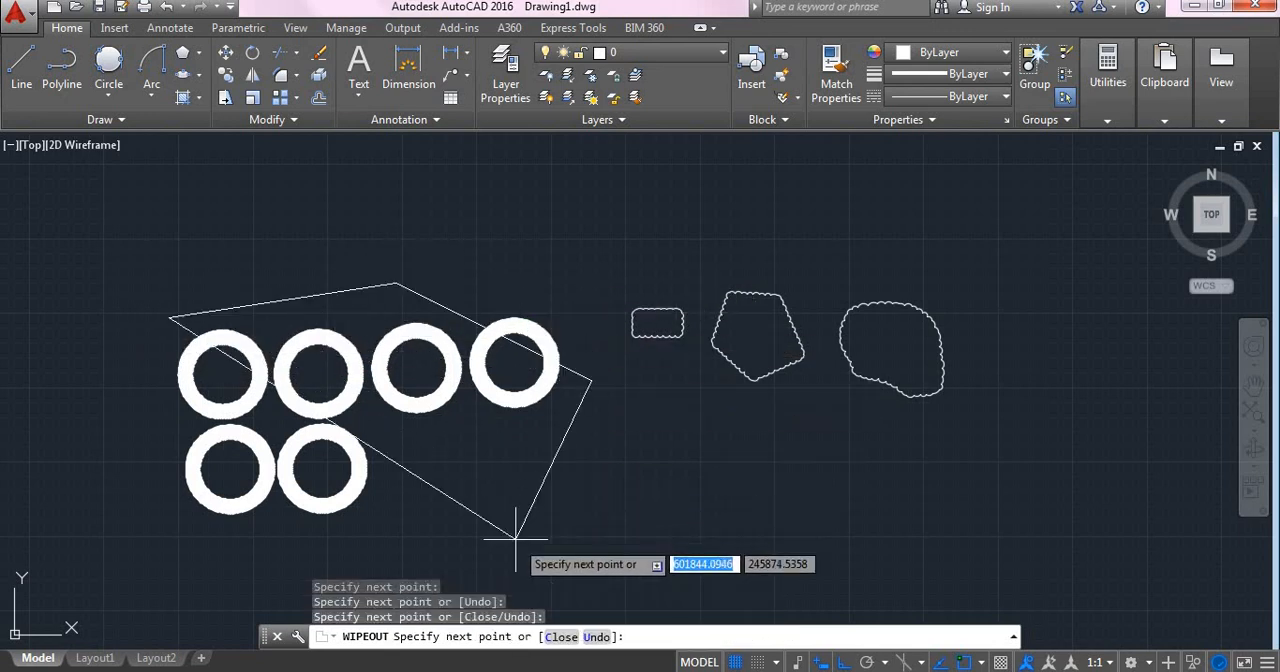
{"action": "left_click", "coordinate": [230, 582]}
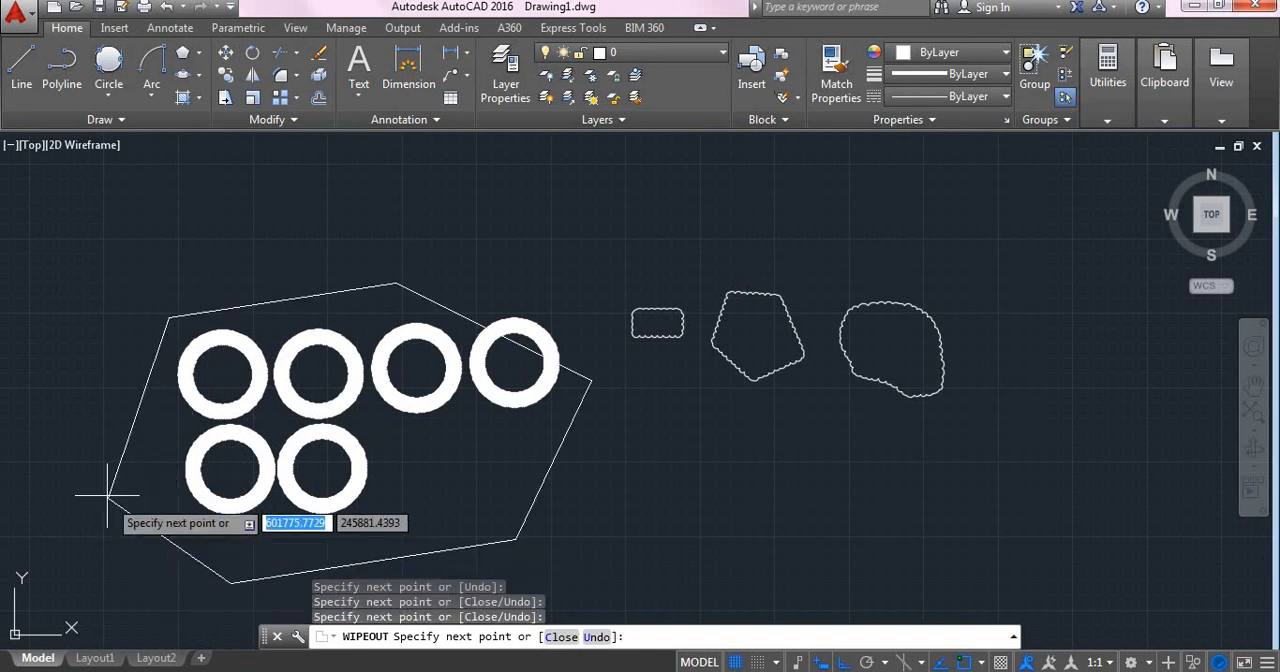
{"action": "left_click", "coordinate": [72, 419]}
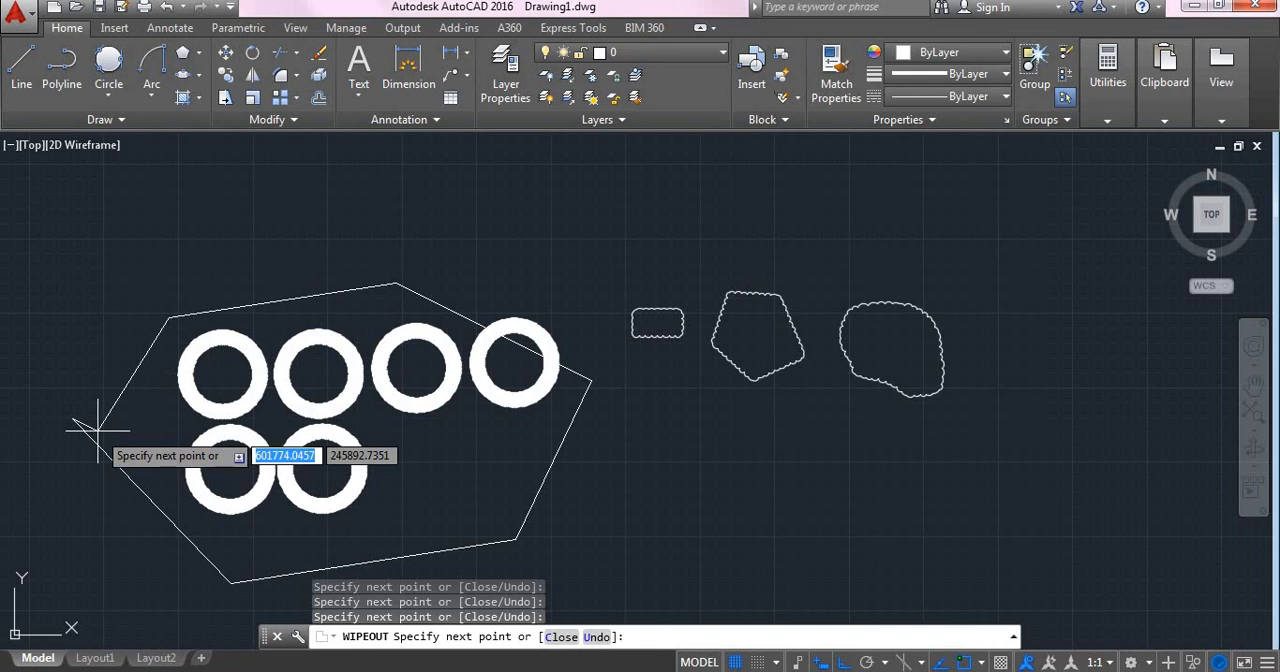
{"action": "key", "text": "Return"}
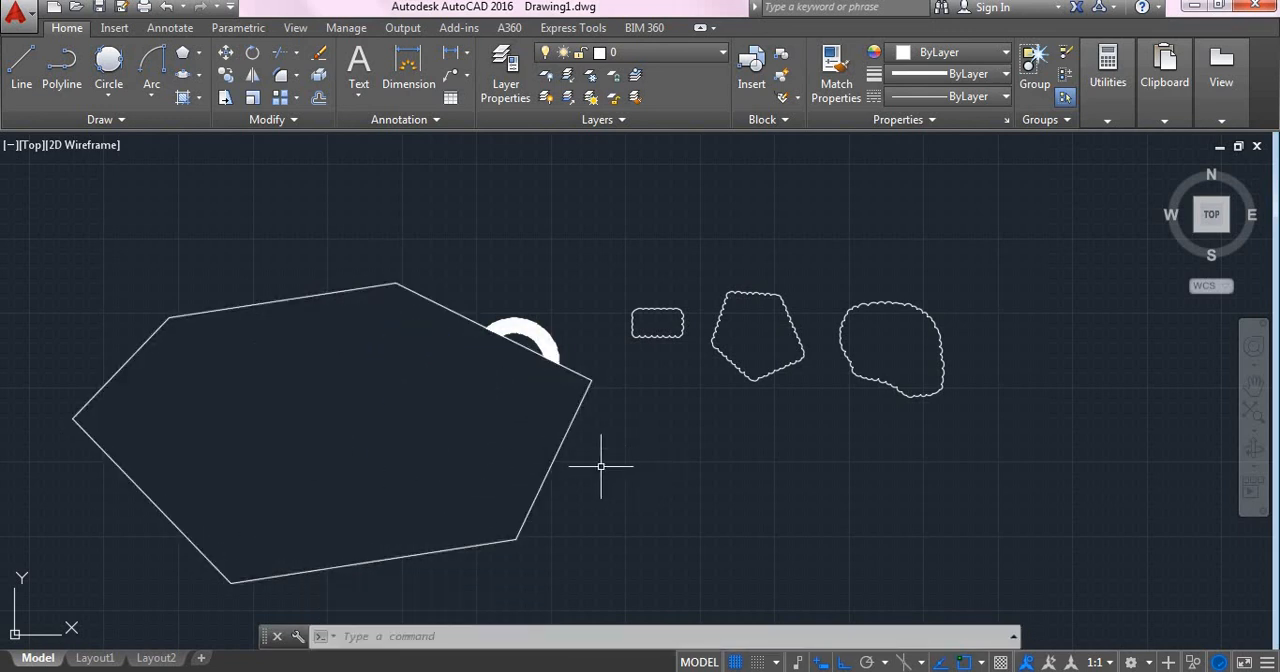
{"action": "key", "text": "Return"}
{"action": "key", "text": "Escape"}
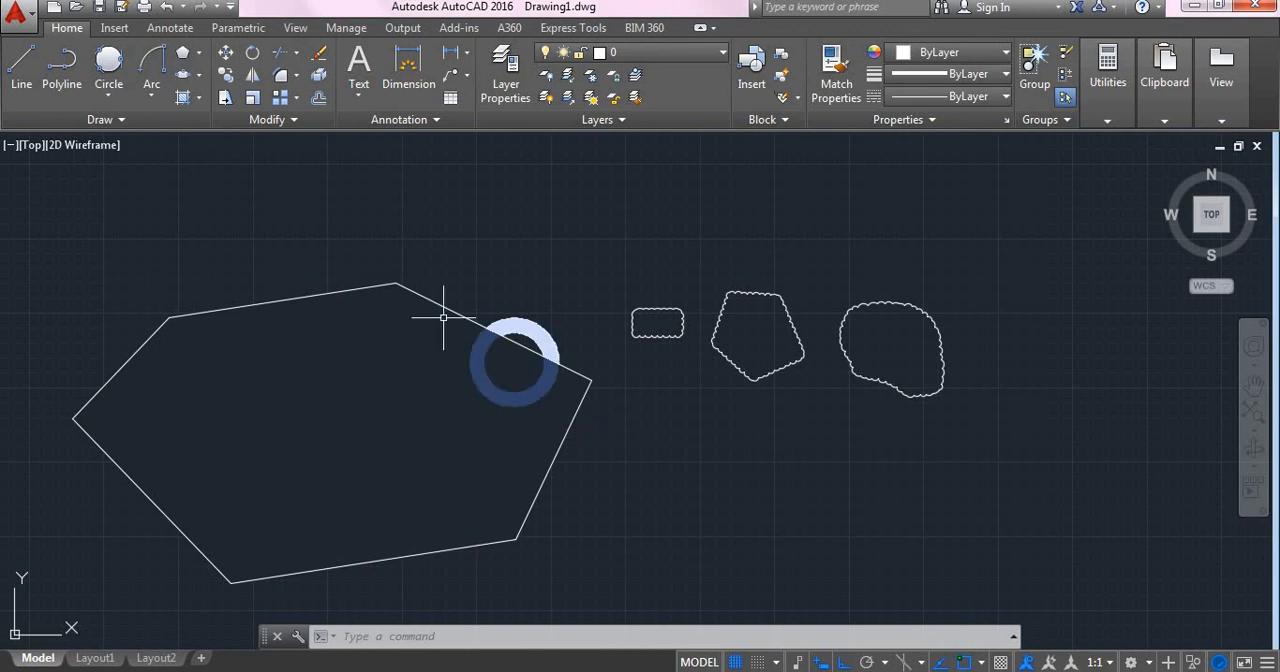
Step: Draw an irregular five-sided outline of connected lines inside the wipeout area, ending near its start point
{"action": "left_click", "coordinate": [21, 68]}
{"action": "left_click", "coordinate": [186, 377]}
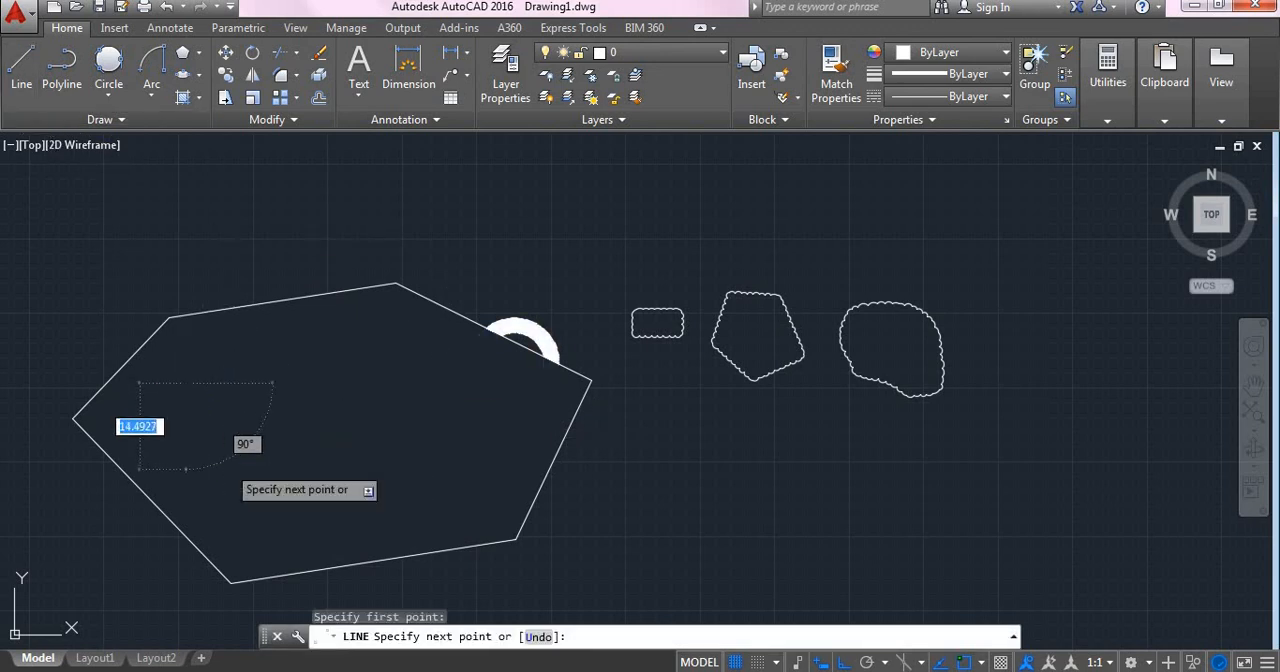
{"action": "left_click", "coordinate": [230, 468]}
{"action": "left_click", "coordinate": [320, 503]}
{"action": "left_click", "coordinate": [392, 503]}
{"action": "left_click", "coordinate": [392, 378]}
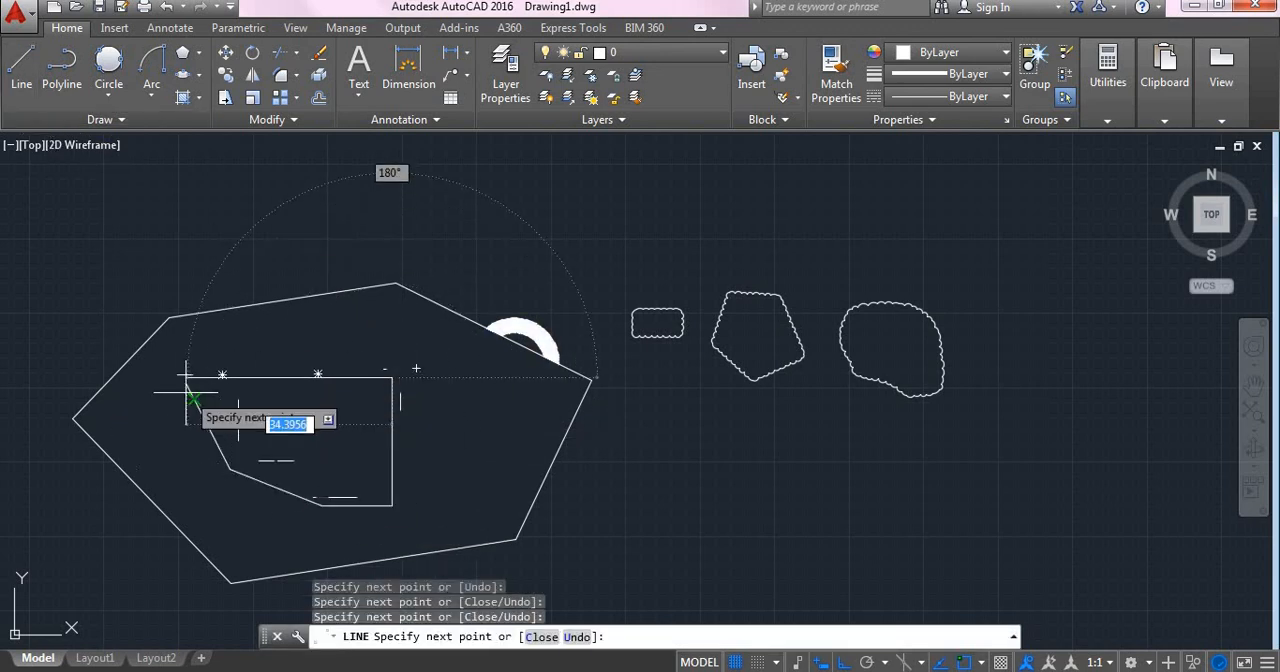
{"action": "left_click", "coordinate": [188, 385]}
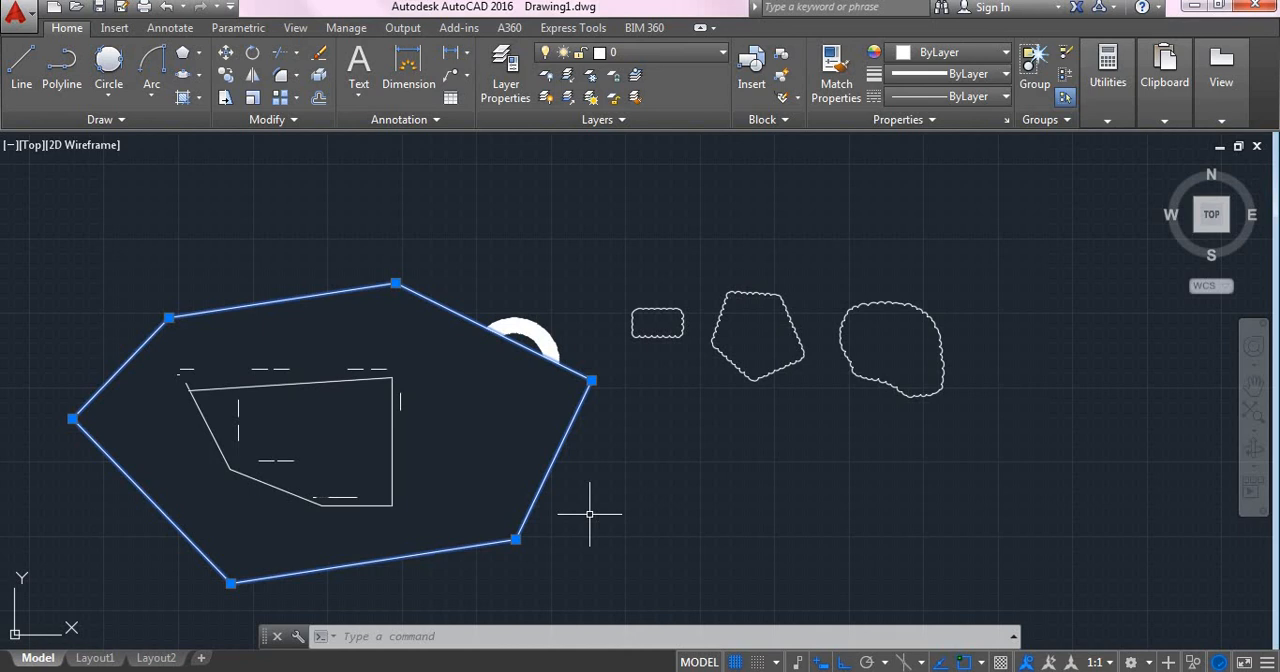
Step: Delete the six-sided wipeout covering the donuts
{"action": "key", "text": "Delete"}
{"action": "scroll", "coordinate": [408, 485], "scroll_direction": "up", "scroll_amount": 2}
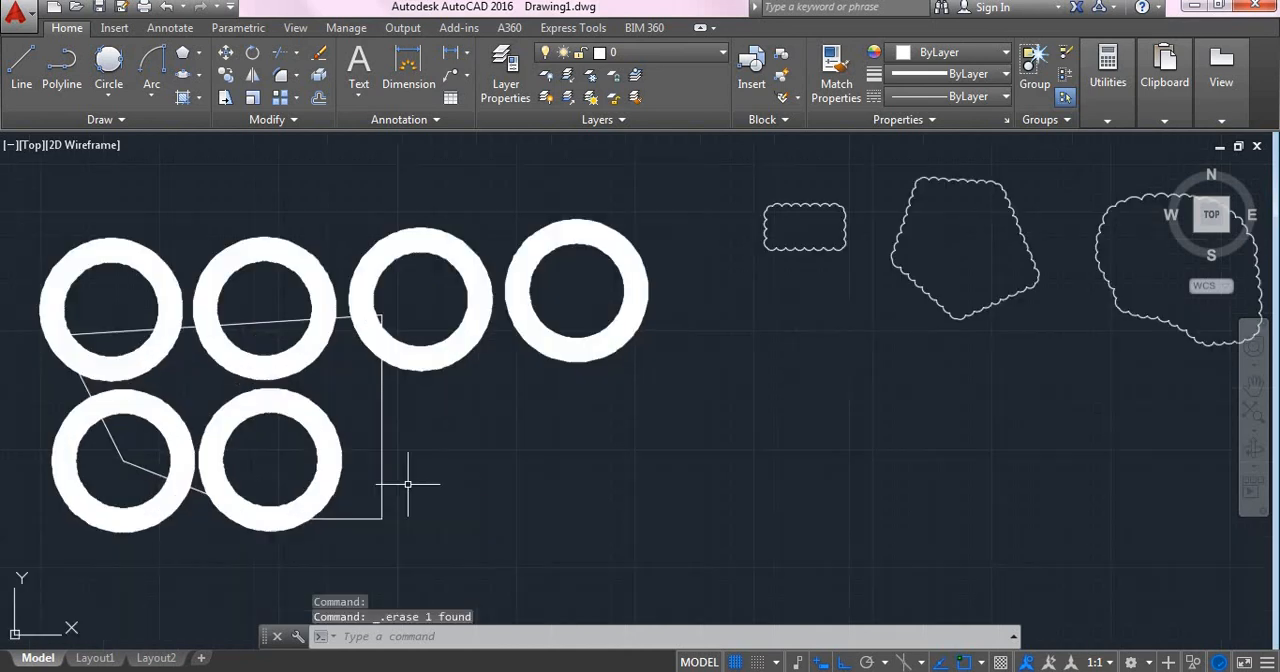